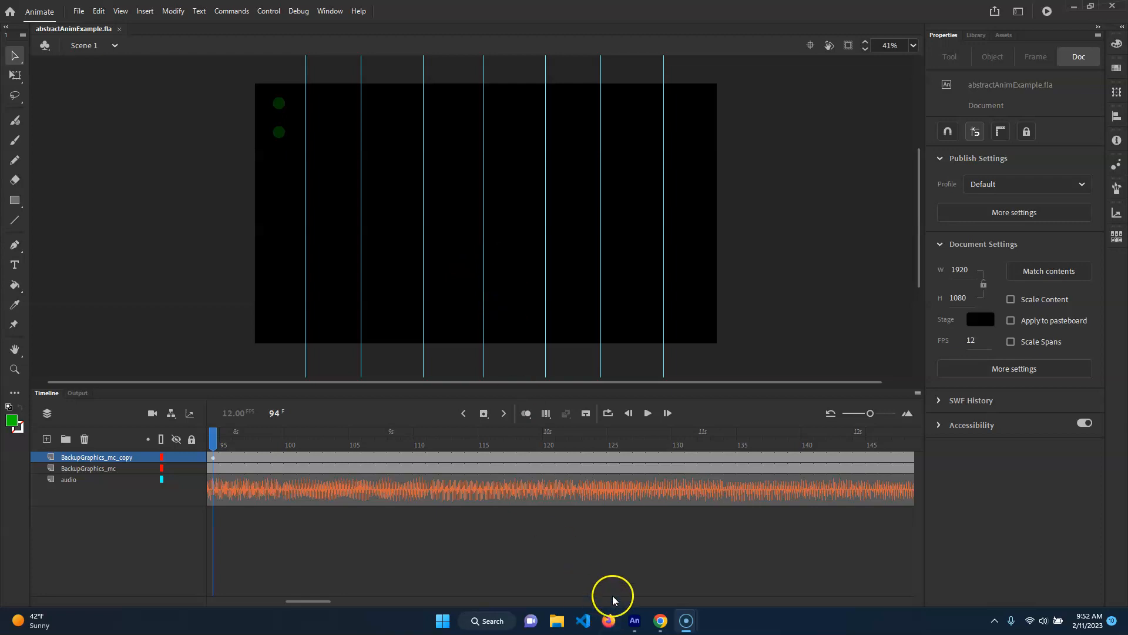
Step: Switch to Chrome and search Google for "youtube to mp3 converter -- free"
{"action": "left_click", "coordinate": [660, 619]}
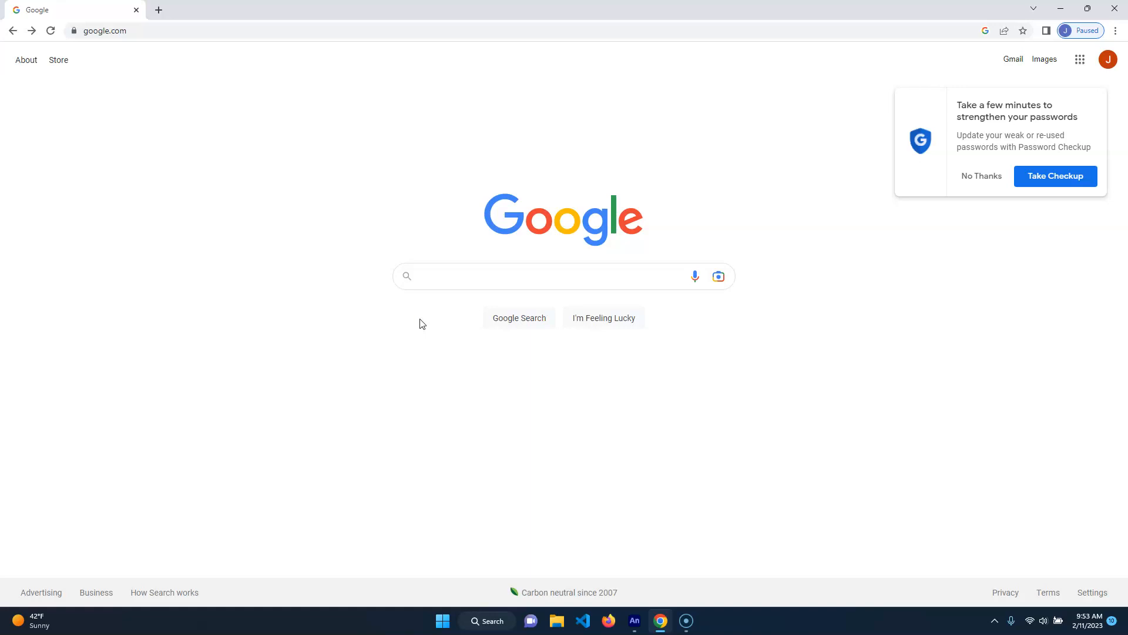
{"action": "right_click", "coordinate": [421, 323]}
{"action": "left_click", "coordinate": [474, 276]}
{"action": "type", "text": "you"}
{"action": "key", "text": "Down"}
{"action": "key", "text": "Return"}
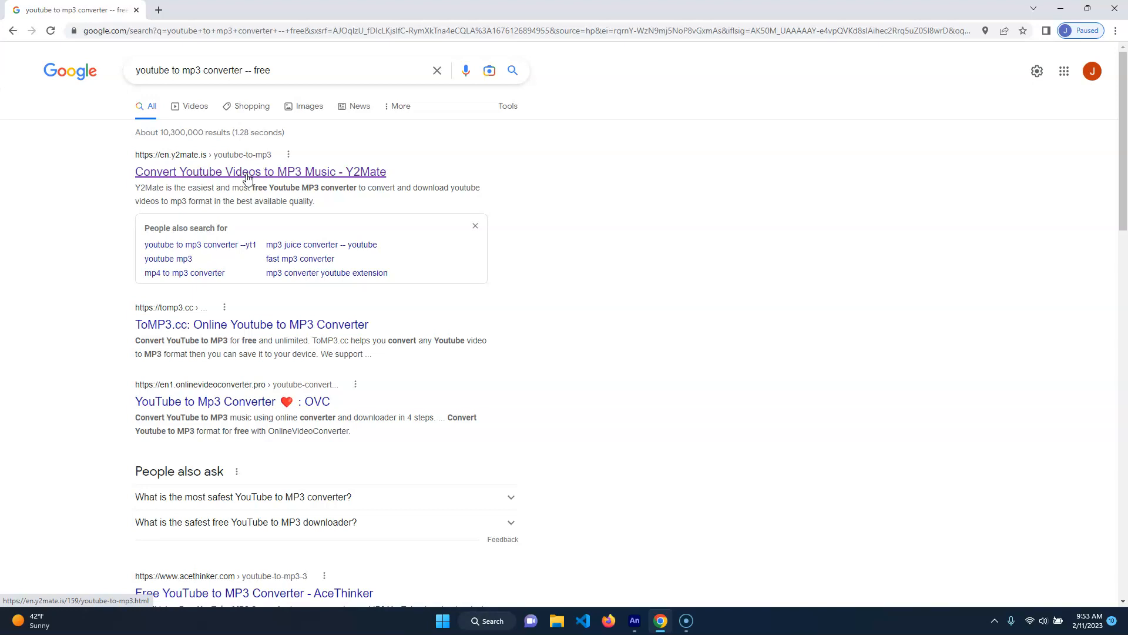
Step: Go to incompetech.com and open its Get Started with Music page, dismissing the ad
{"action": "left_click", "coordinate": [305, 31]}
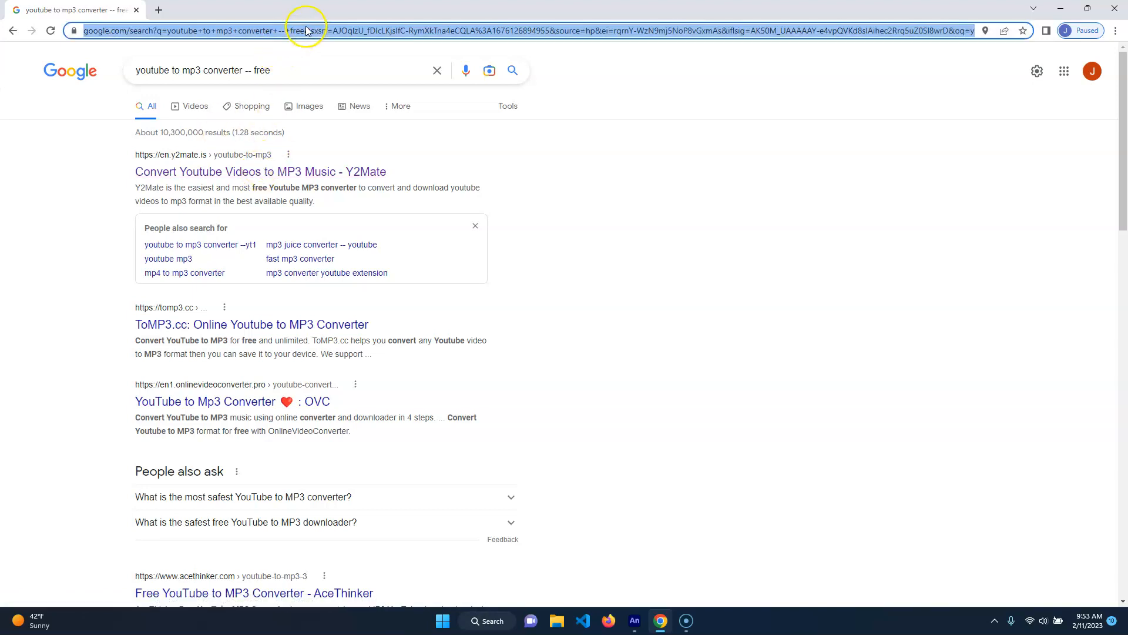
{"action": "type", "text": "inco"}
{"action": "key", "text": "Return"}
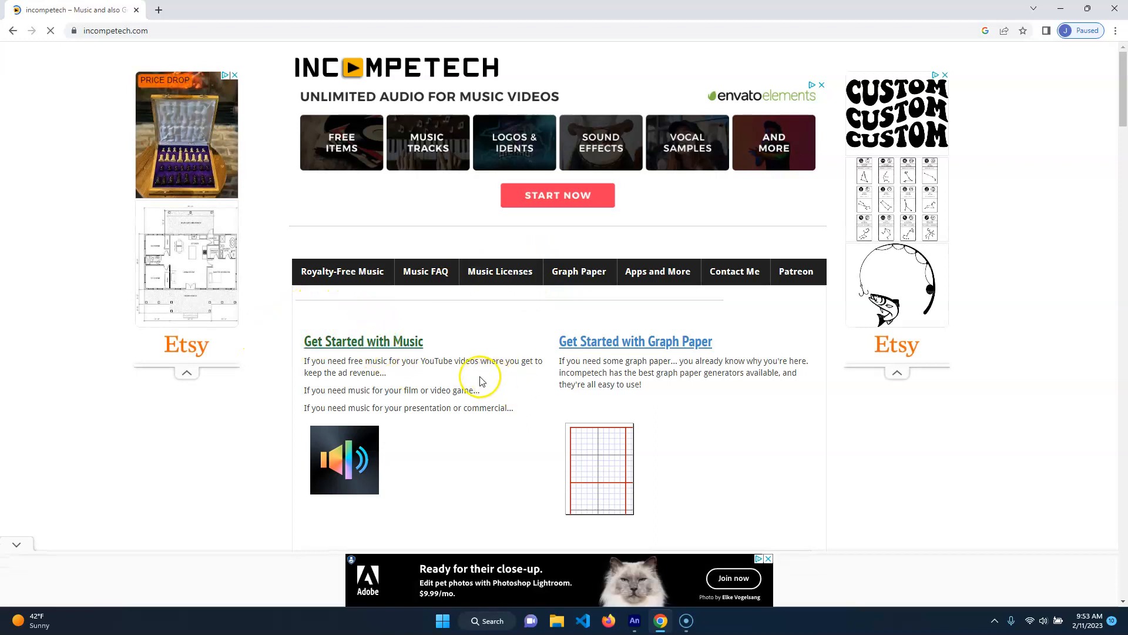
{"action": "left_click", "coordinate": [377, 340]}
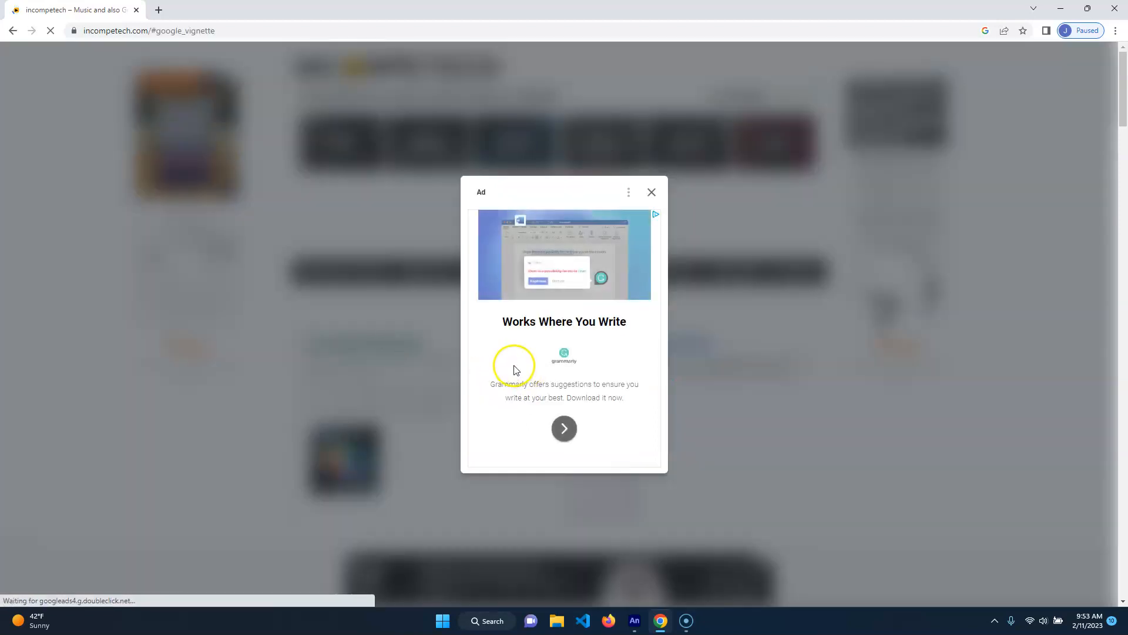
{"action": "left_click", "coordinate": [650, 191]}
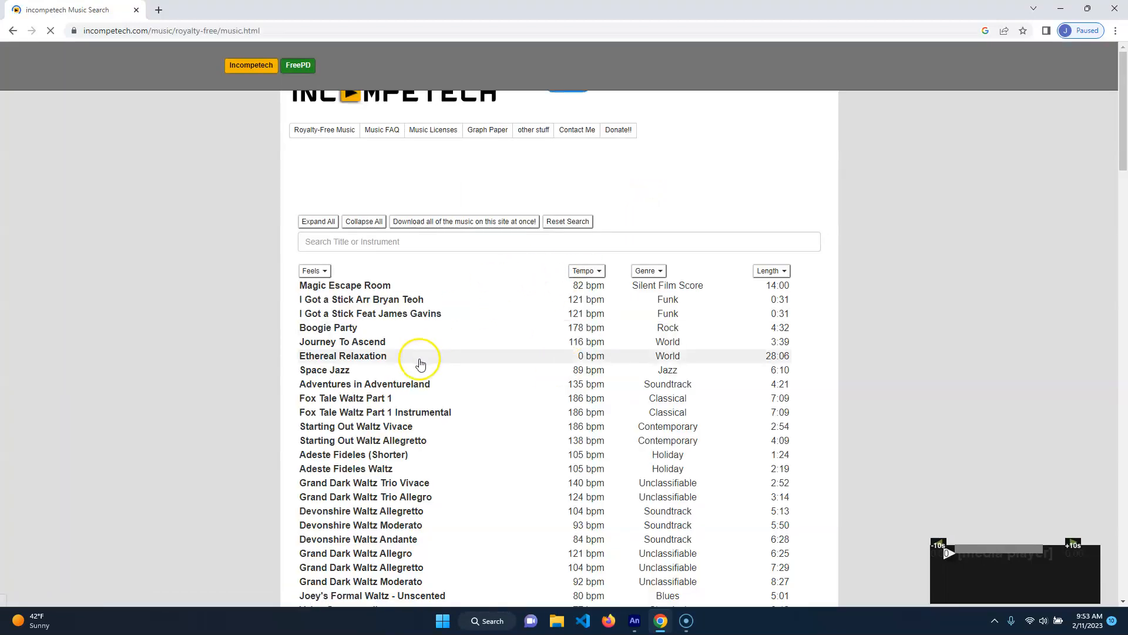
Step: Look through the royalty-free track list and play a preview of "Island Meet and Greet"
{"action": "scroll", "coordinate": [421, 356], "scroll_direction": "down", "scroll_amount": 1}
{"action": "scroll", "coordinate": [421, 357], "scroll_direction": "down", "scroll_amount": 20}
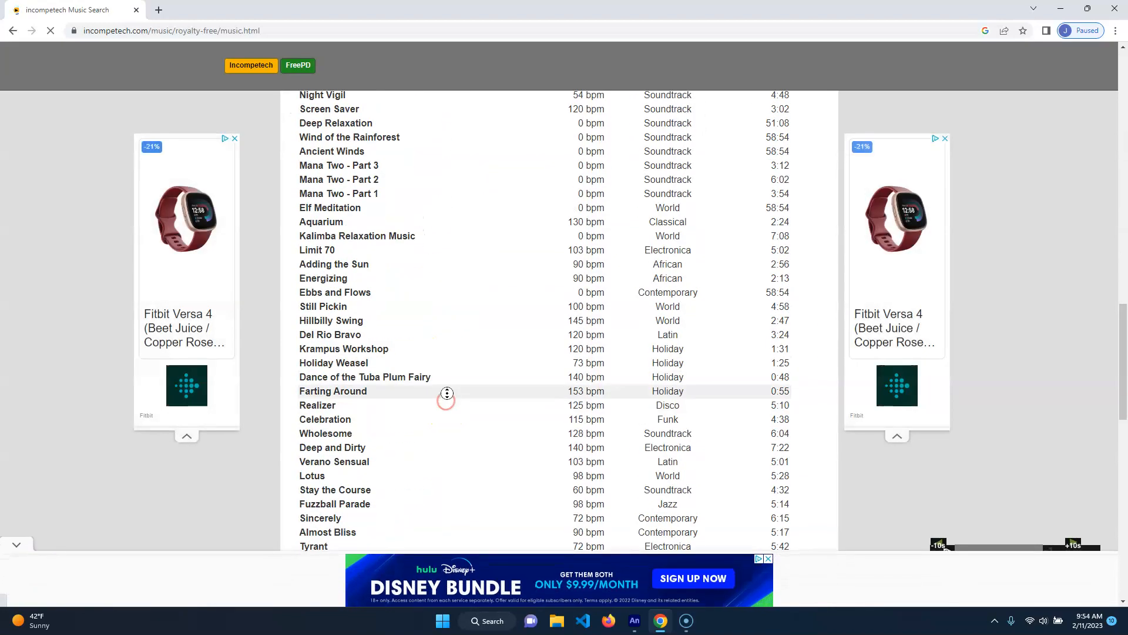
{"action": "scroll", "coordinate": [448, 383], "scroll_direction": "down", "scroll_amount": 15}
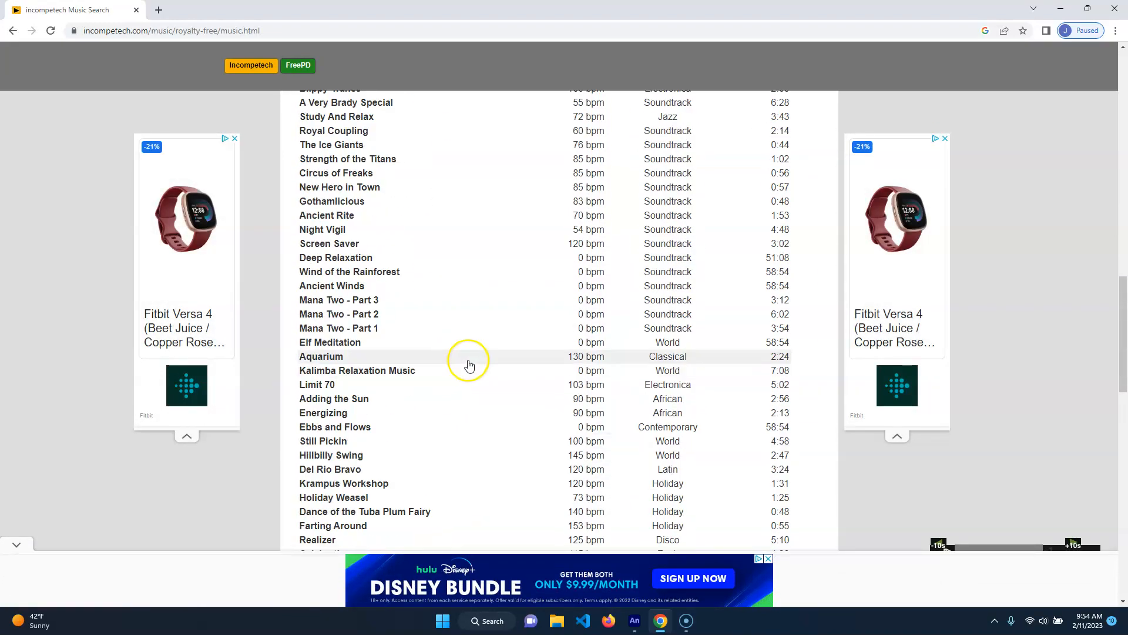
{"action": "left_click", "coordinate": [391, 297]}
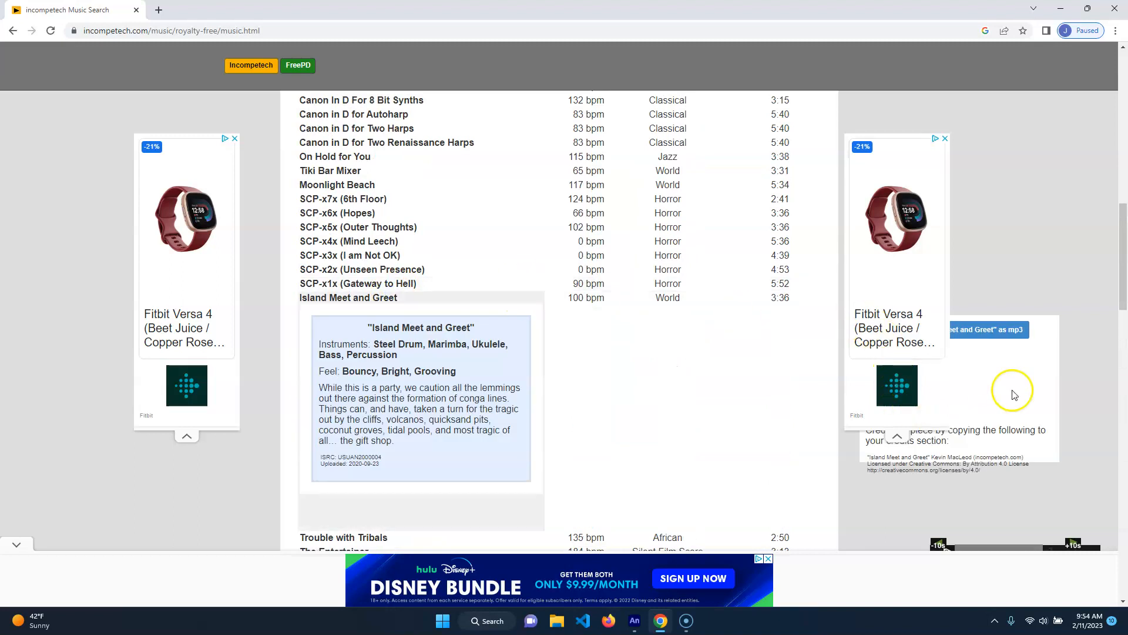
{"action": "scroll", "coordinate": [988, 372], "scroll_direction": "down", "scroll_amount": 3}
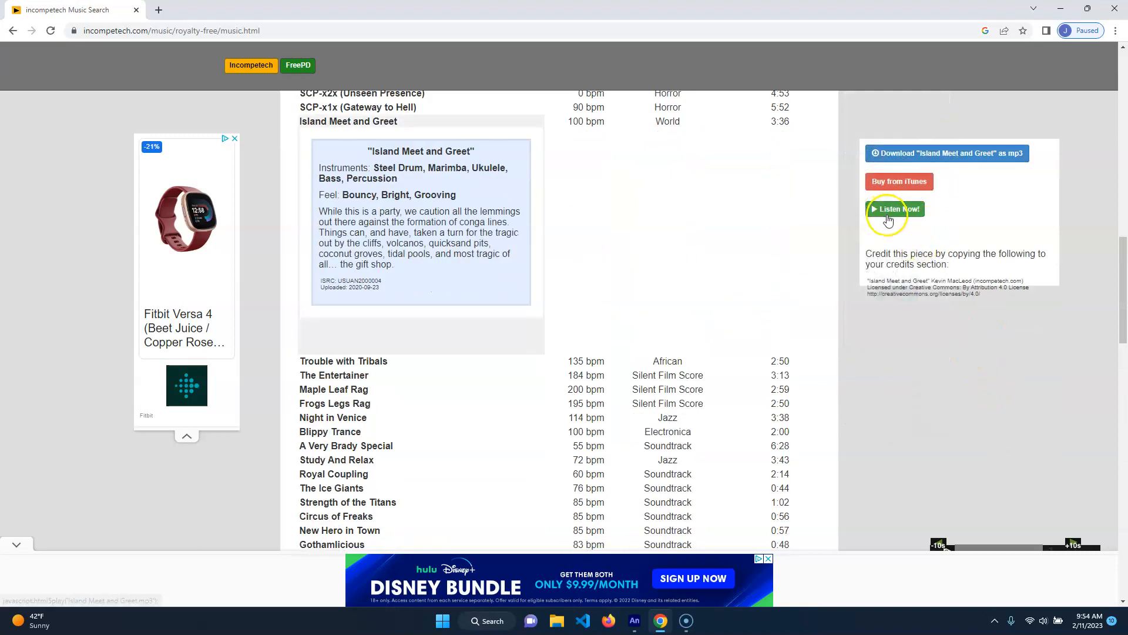
{"action": "left_click", "coordinate": [892, 210]}
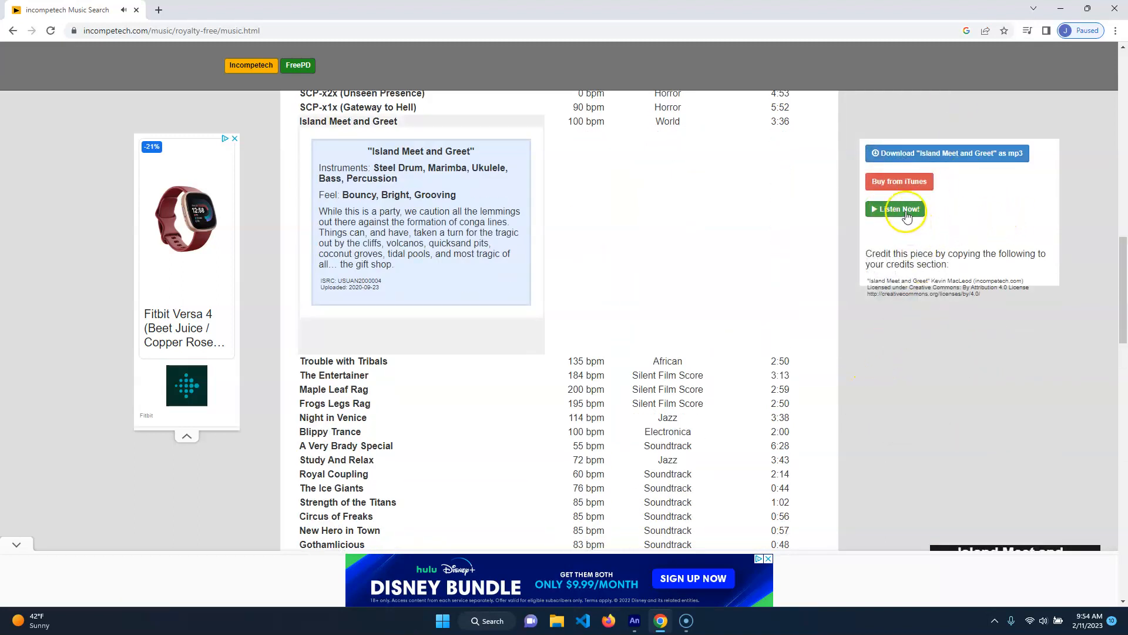
Step: Play a preview of "Frogs Legs Rag" and collapse the expanded track details
{"action": "left_click", "coordinate": [559, 403]}
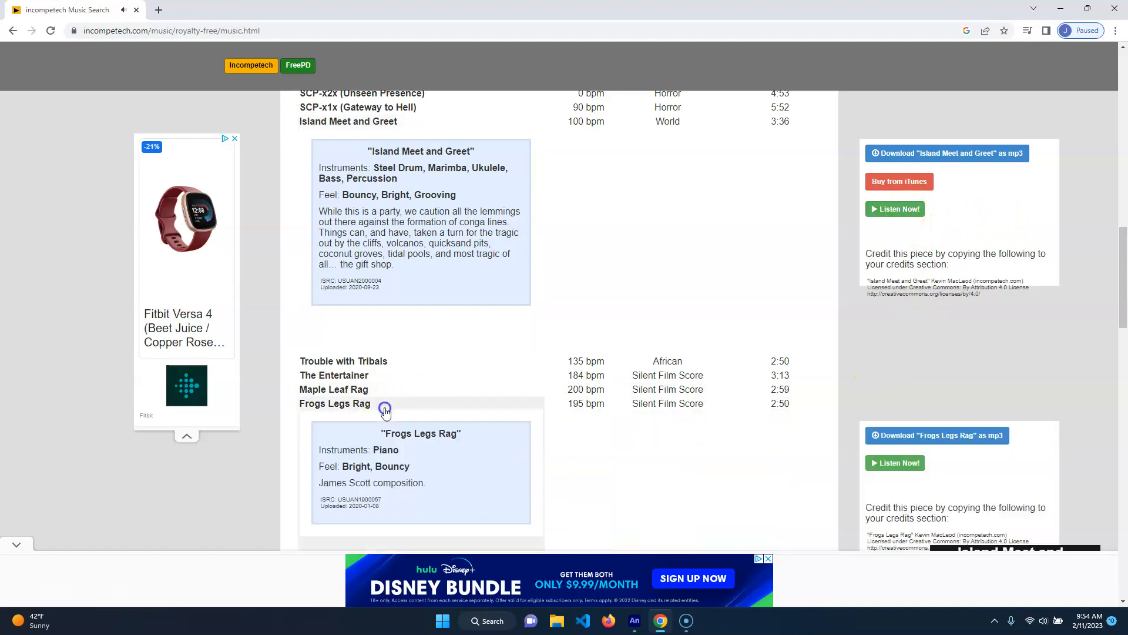
{"action": "left_click", "coordinate": [896, 463]}
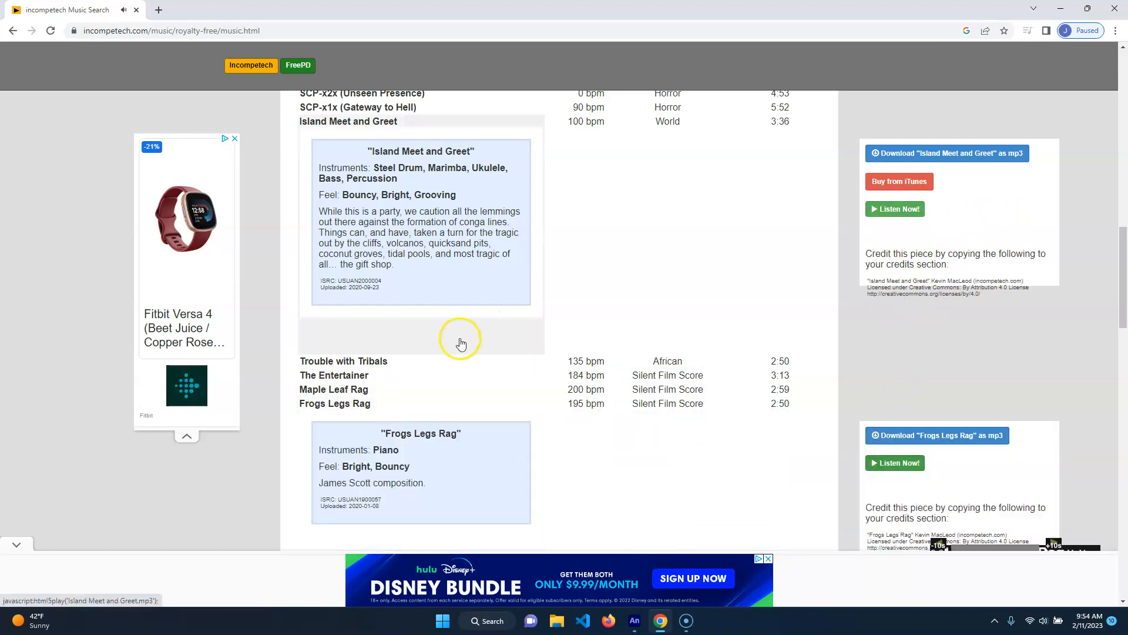
{"action": "left_click", "coordinate": [366, 123]}
{"action": "left_click", "coordinate": [908, 238]}
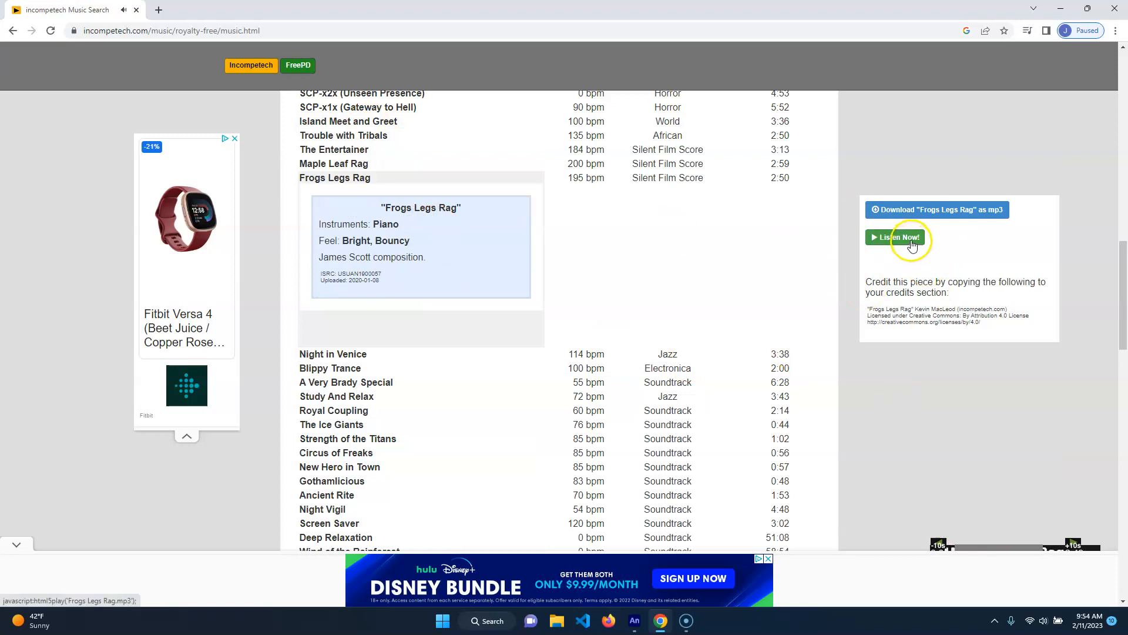
{"action": "left_click", "coordinate": [325, 163]}
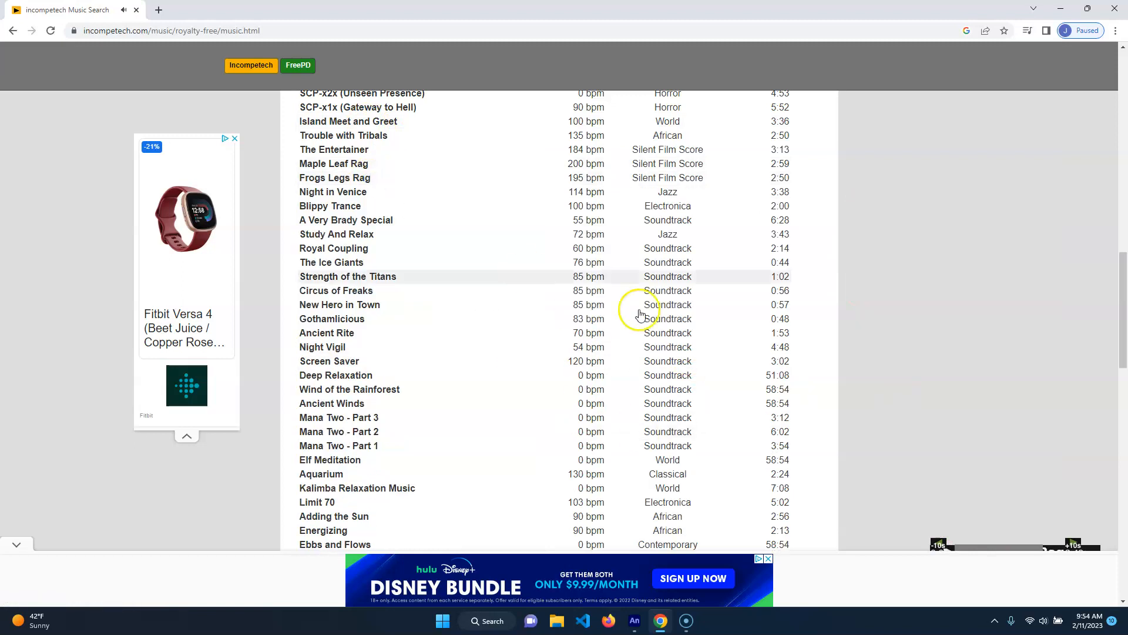
Step: Open the site's Royalty-Free Music overview and view the track list through Lightning Search
{"action": "scroll", "coordinate": [650, 317], "scroll_direction": "up", "scroll_amount": 10}
{"action": "scroll", "coordinate": [478, 322], "scroll_direction": "up", "scroll_amount": 7}
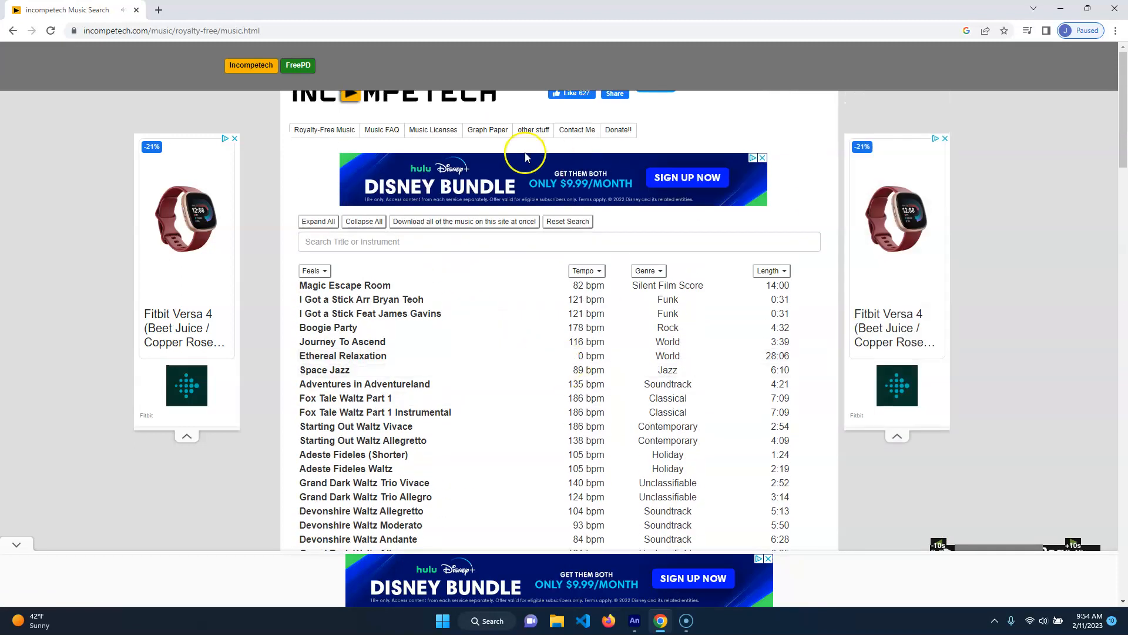
{"action": "left_click", "coordinate": [306, 131]}
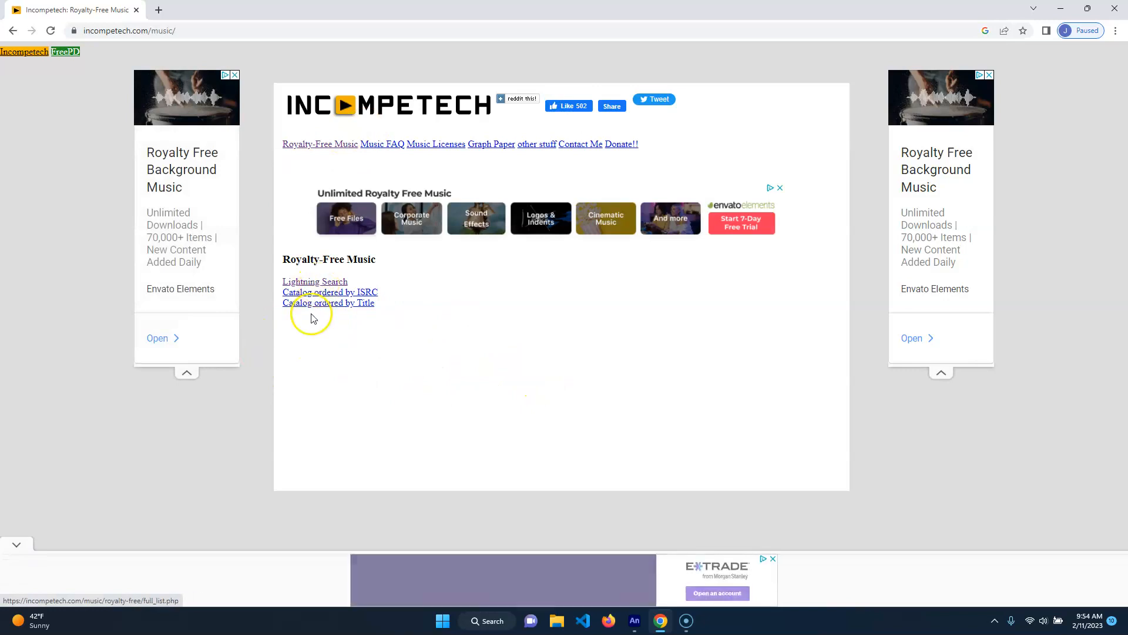
{"action": "left_click", "coordinate": [297, 282]}
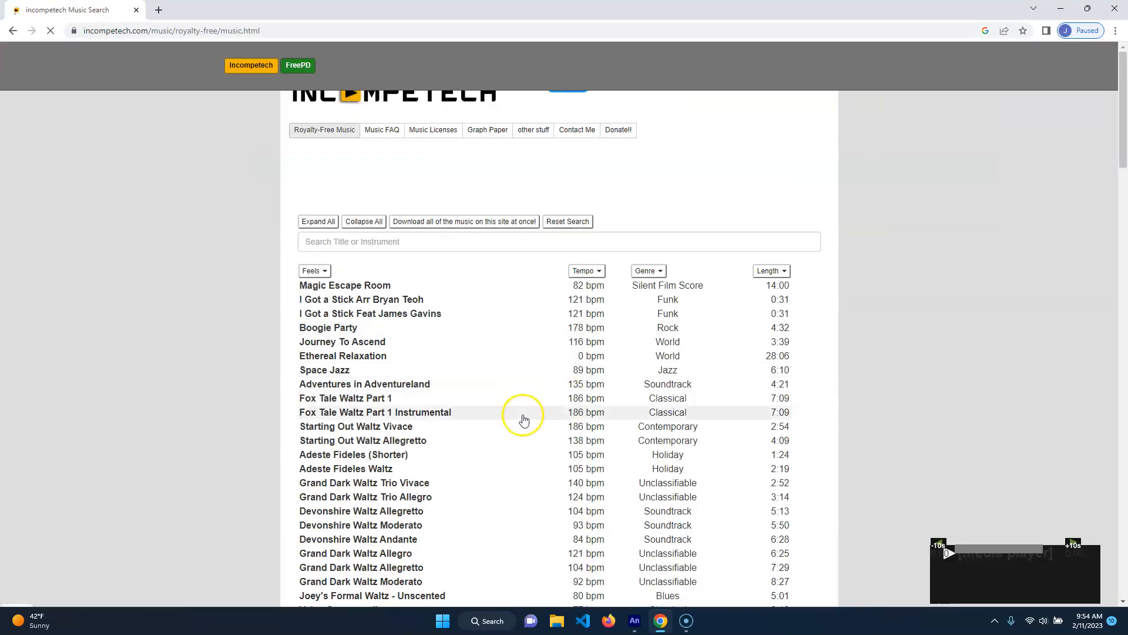
{"action": "scroll", "coordinate": [523, 414], "scroll_direction": "down", "scroll_amount": 5}
{"action": "scroll", "coordinate": [518, 408], "scroll_direction": "up", "scroll_amount": 5}
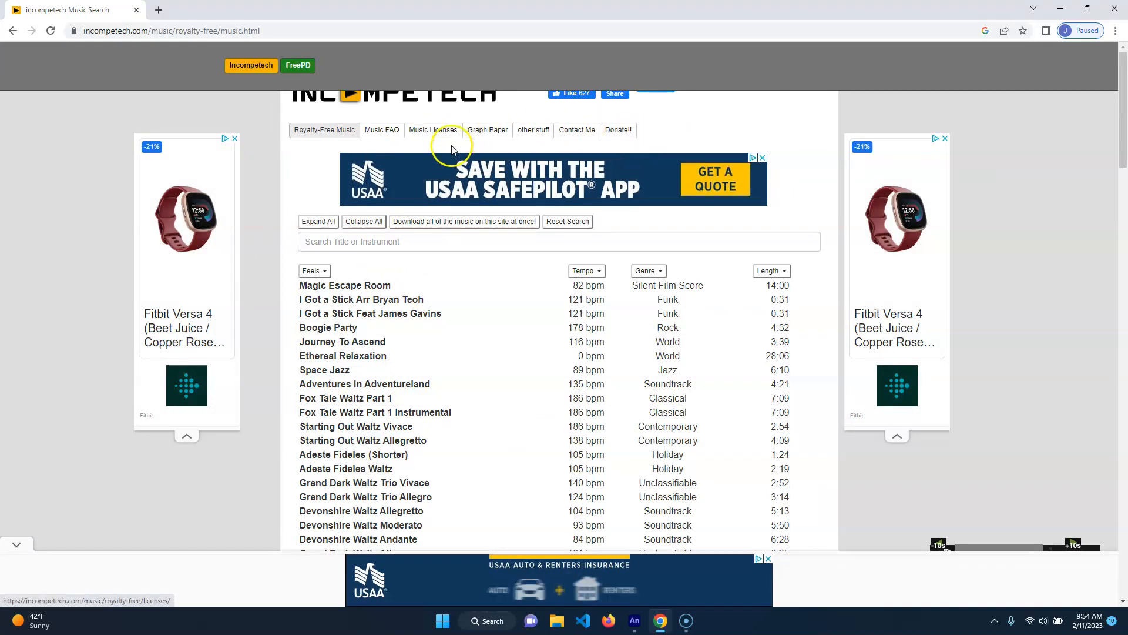
Step: Go back to the music overview and look through the catalog ordered by ISRC
{"action": "left_click", "coordinate": [8, 35]}
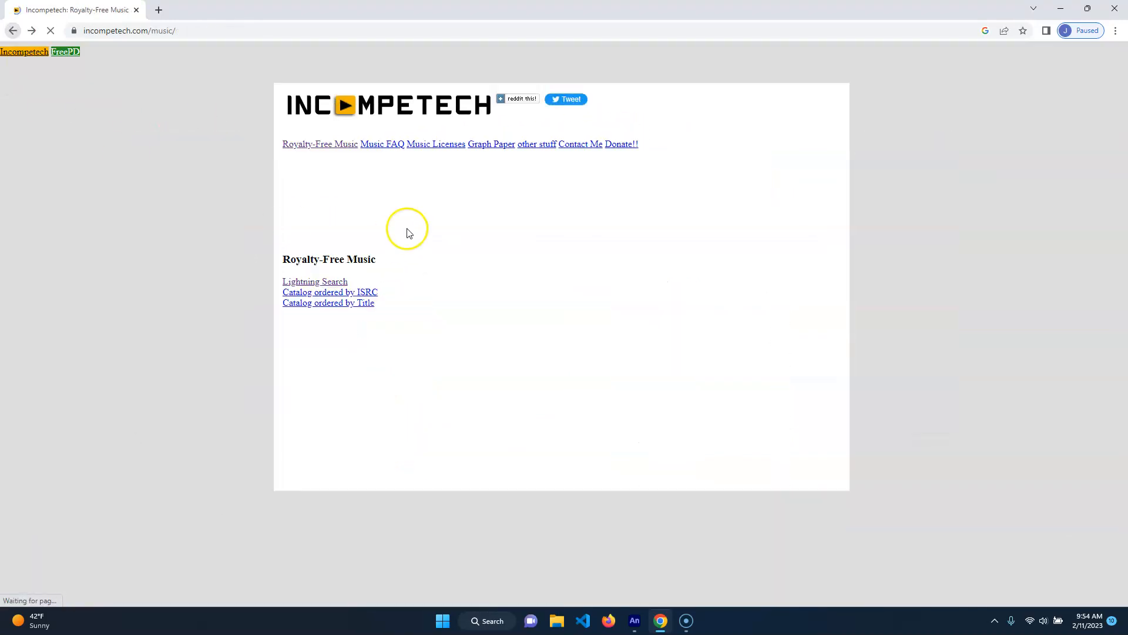
{"action": "left_click", "coordinate": [325, 294]}
{"action": "scroll", "coordinate": [515, 376], "scroll_direction": "down", "scroll_amount": 10}
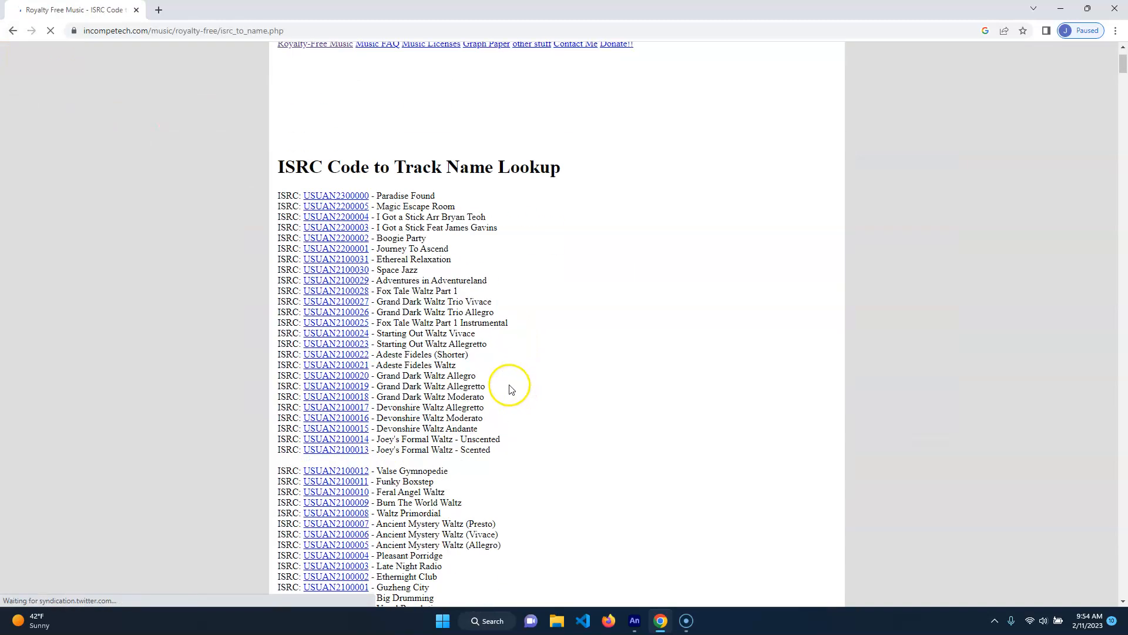
{"action": "scroll", "coordinate": [514, 377], "scroll_direction": "down", "scroll_amount": 20}
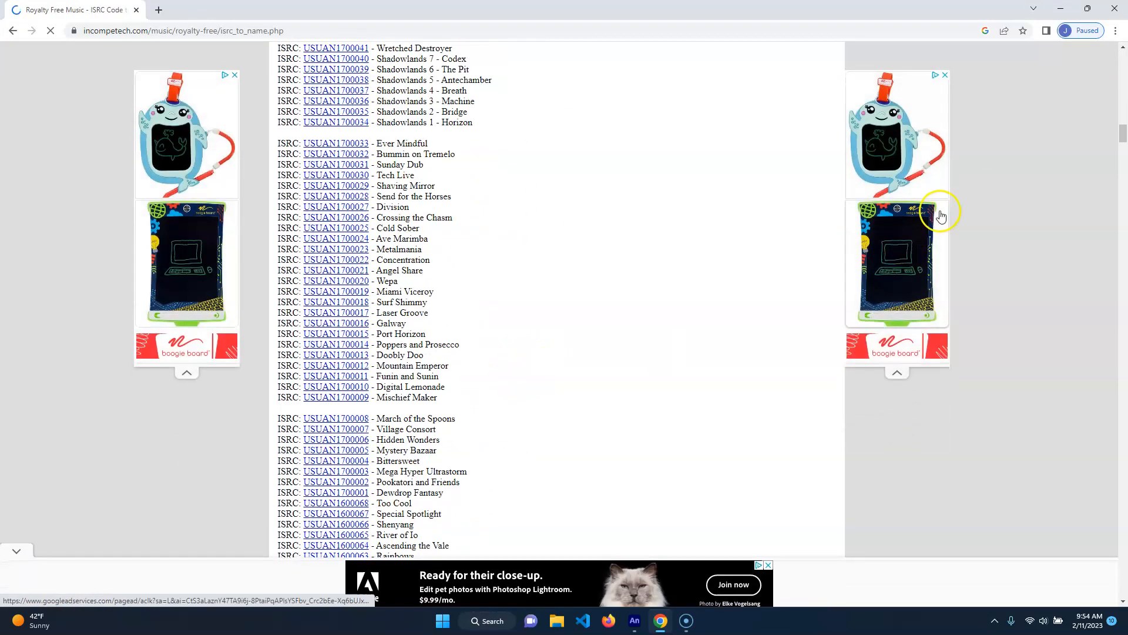
{"action": "left_click_drag", "start_coordinate": [1120, 144], "coordinate": [1124, 89]}
{"action": "right_click", "coordinate": [1072, 190]}
{"action": "right_click", "coordinate": [1124, 89]}
Step: Look through the royalty-free track list again and close the browser
{"action": "left_click", "coordinate": [969, 100]}
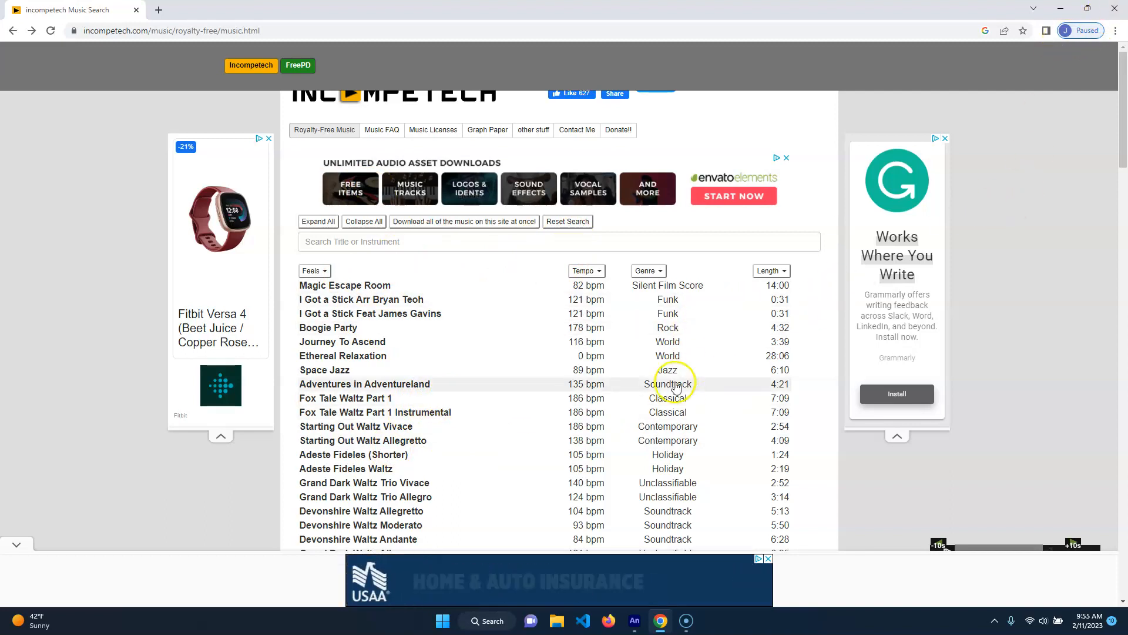
{"action": "scroll", "coordinate": [693, 361], "scroll_direction": "down", "scroll_amount": 14}
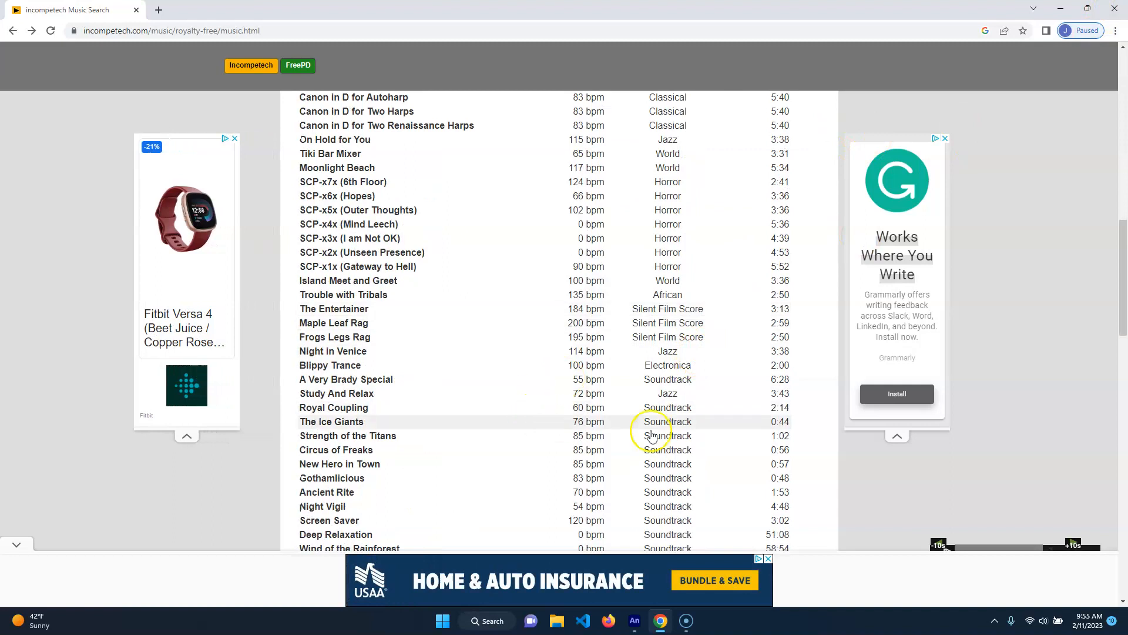
{"action": "left_click", "coordinate": [1111, 8]}
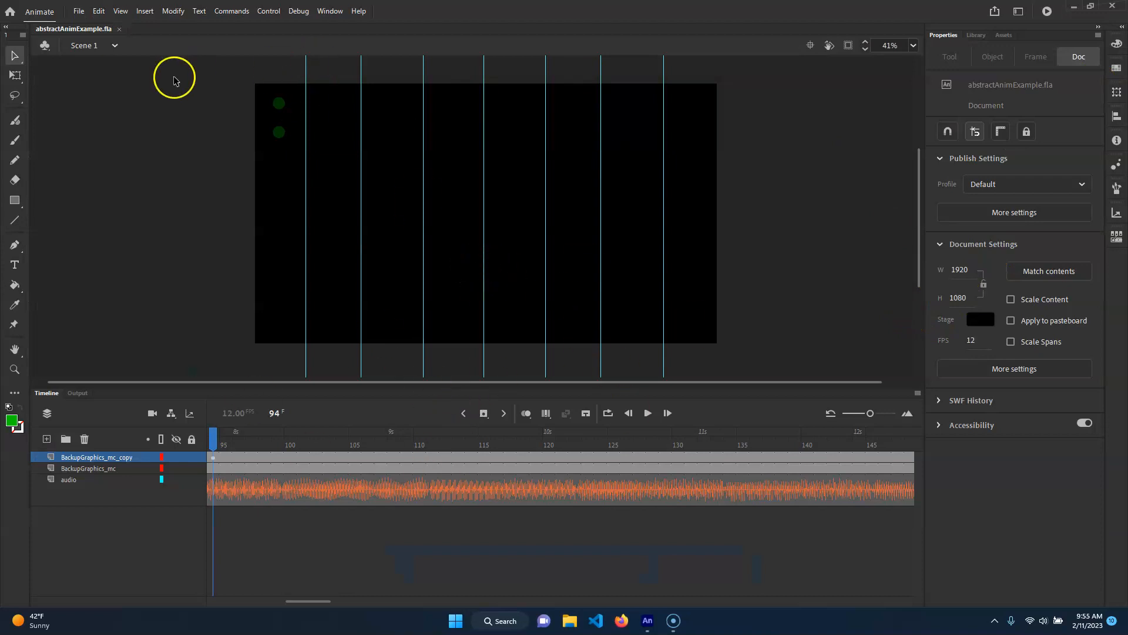
Step: Create a new 1280 x 720 ActionScript 3.0 document with a frame rate of 24
{"action": "left_click", "coordinate": [82, 10]}
{"action": "left_click", "coordinate": [234, 41]}
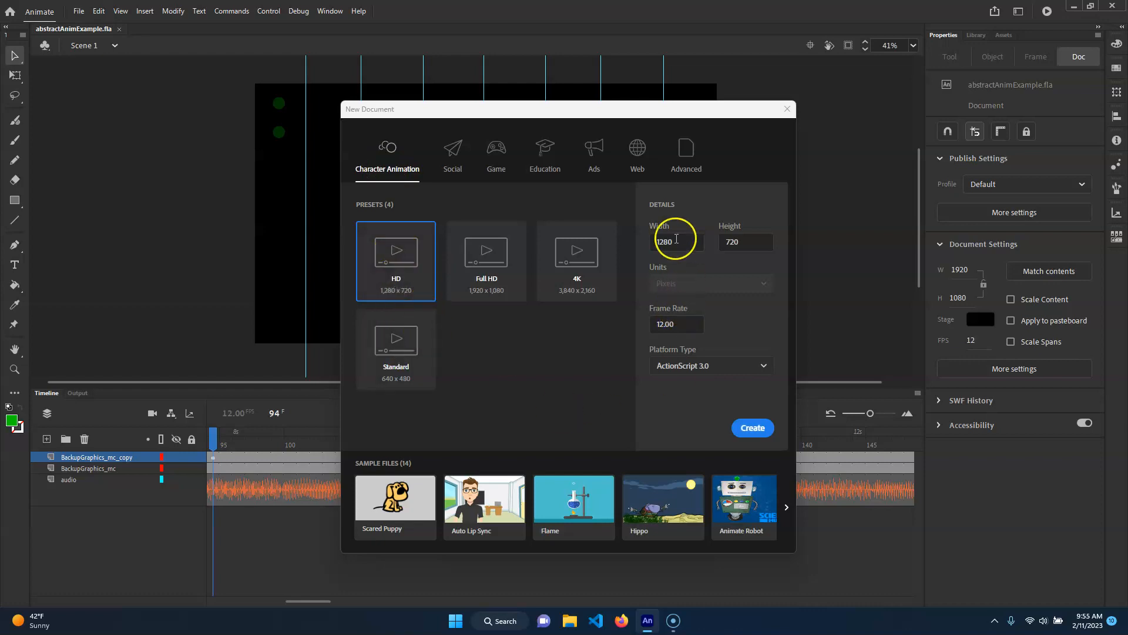
{"action": "left_click", "coordinate": [674, 322]}
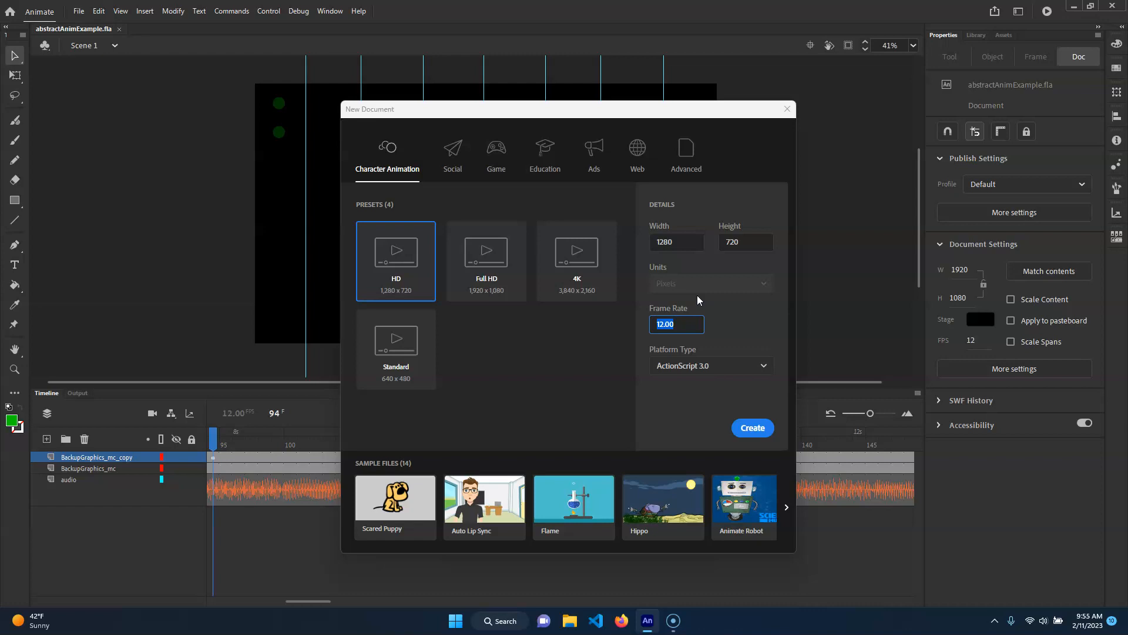
{"action": "left_click", "coordinate": [677, 323]}
{"action": "left_click", "coordinate": [688, 322]}
{"action": "left_click_drag", "start_coordinate": [689, 322], "coordinate": [634, 321]}
{"action": "type", "text": "24"}
{"action": "left_click", "coordinate": [688, 324]}
{"action": "left_click", "coordinate": [753, 428]}
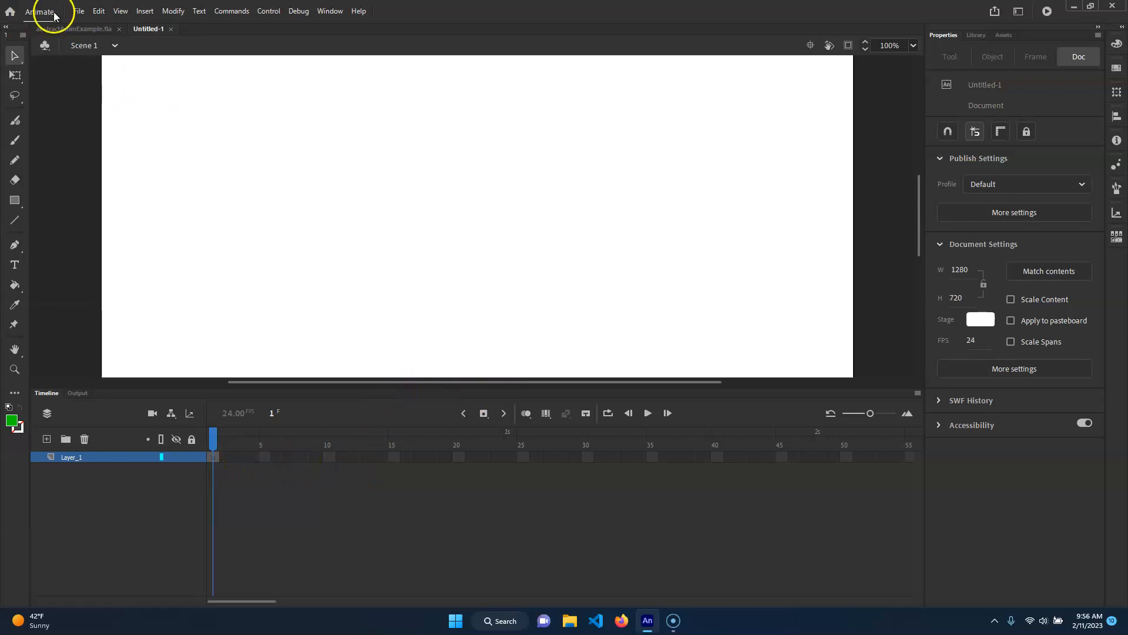
Step: Import "Canon In D For 8 Bit Synths.mp3" from Downloads to the stage
{"action": "scroll", "coordinate": [360, 227], "scroll_direction": "down", "scroll_amount": 3}
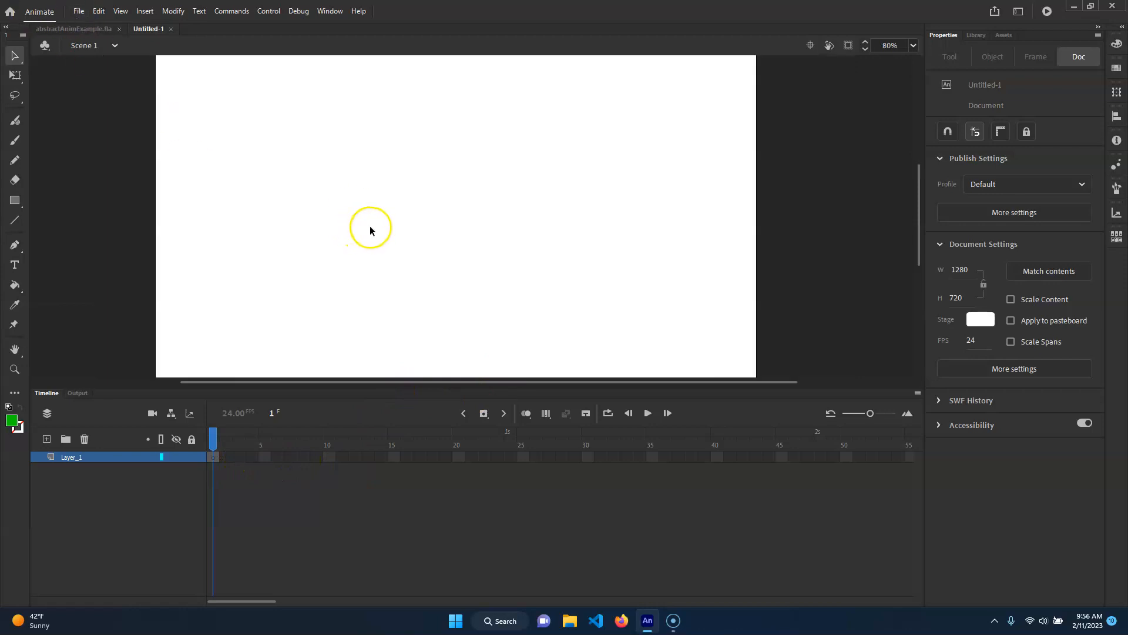
{"action": "scroll", "coordinate": [439, 189], "scroll_direction": "up", "scroll_amount": 1}
{"action": "scroll", "coordinate": [439, 189], "scroll_direction": "down", "scroll_amount": 1}
{"action": "left_click", "coordinate": [78, 10]}
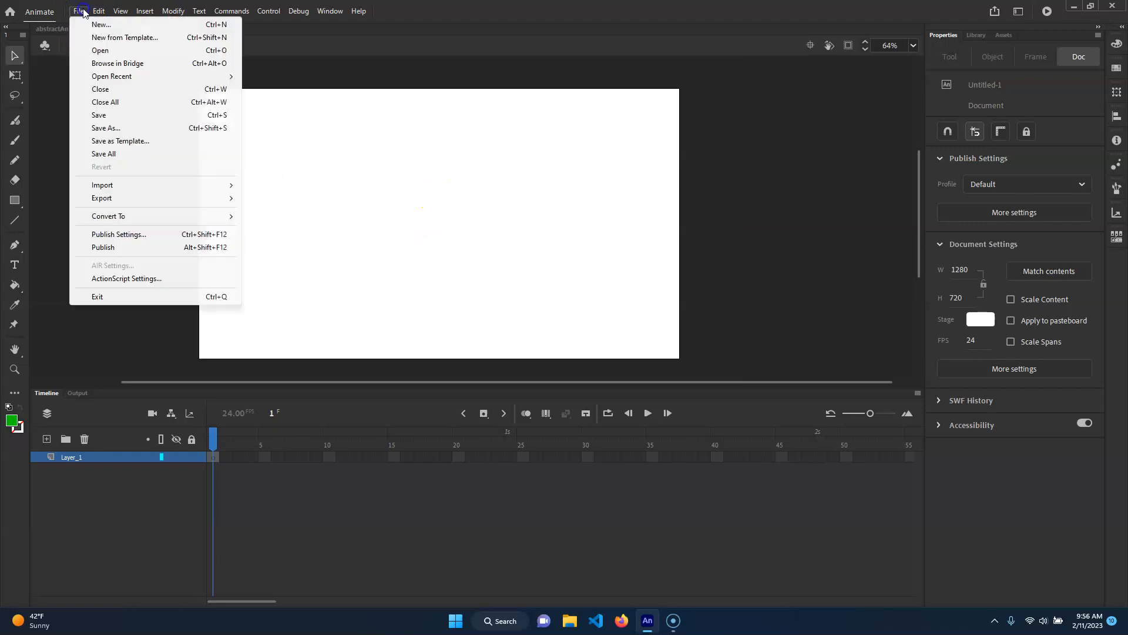
{"action": "mouse_move", "coordinate": [152, 186]}
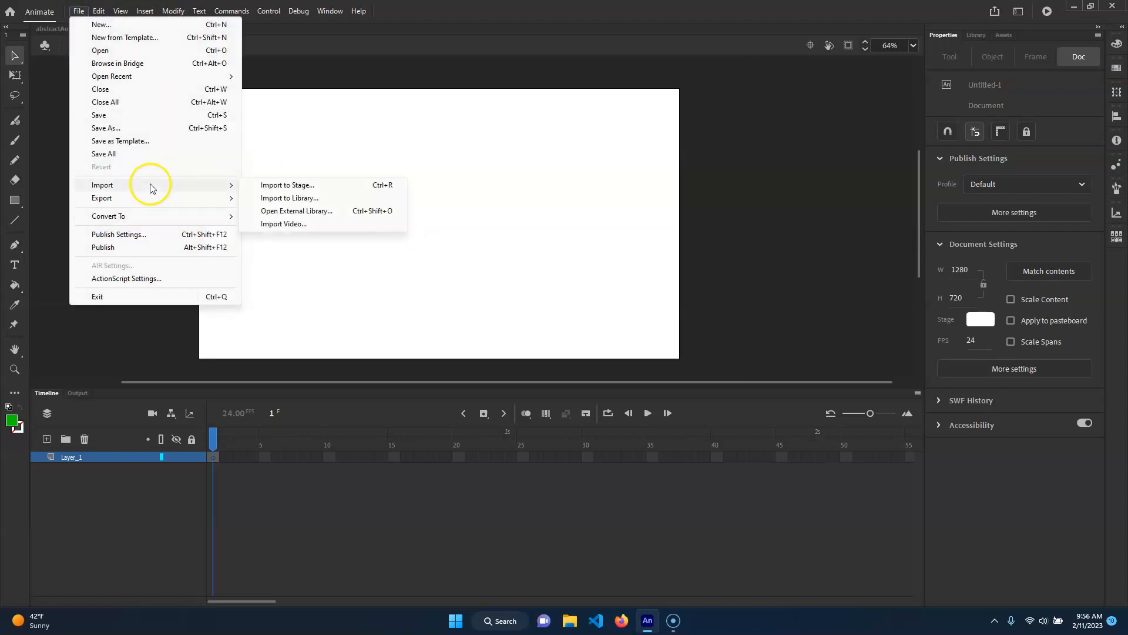
{"action": "left_click", "coordinate": [328, 187]}
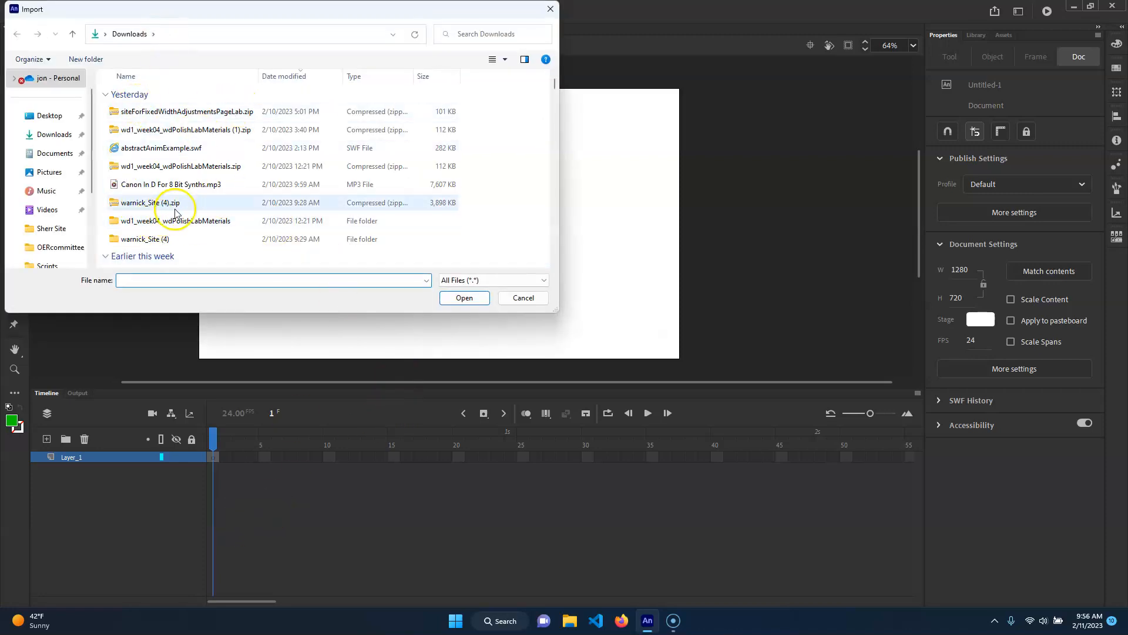
{"action": "left_click", "coordinate": [142, 185]}
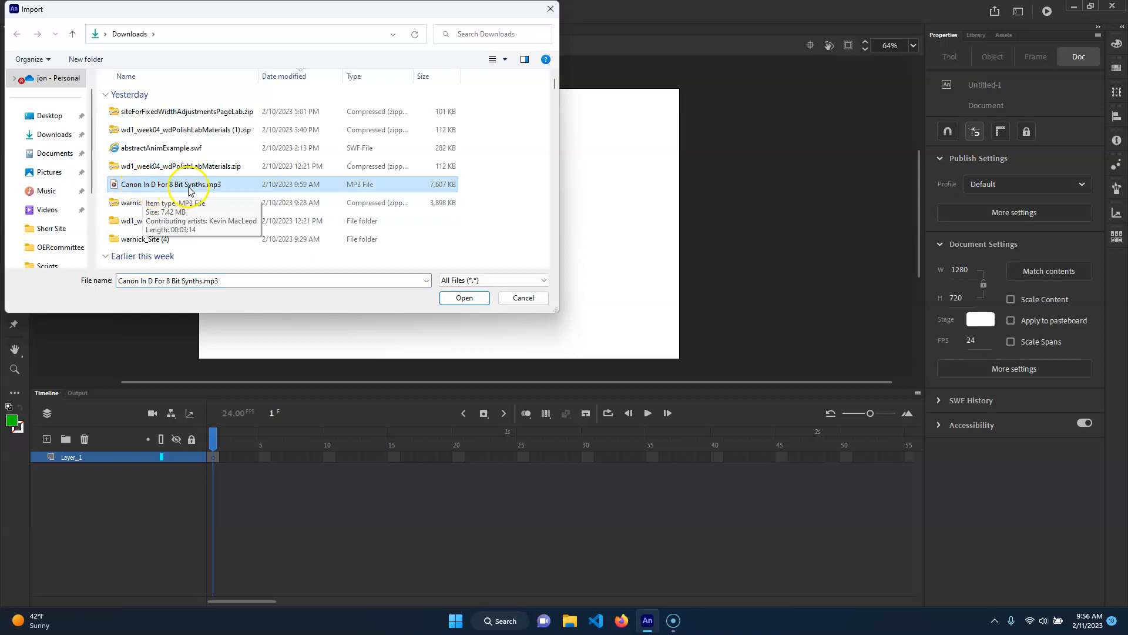
{"action": "left_click", "coordinate": [479, 298]}
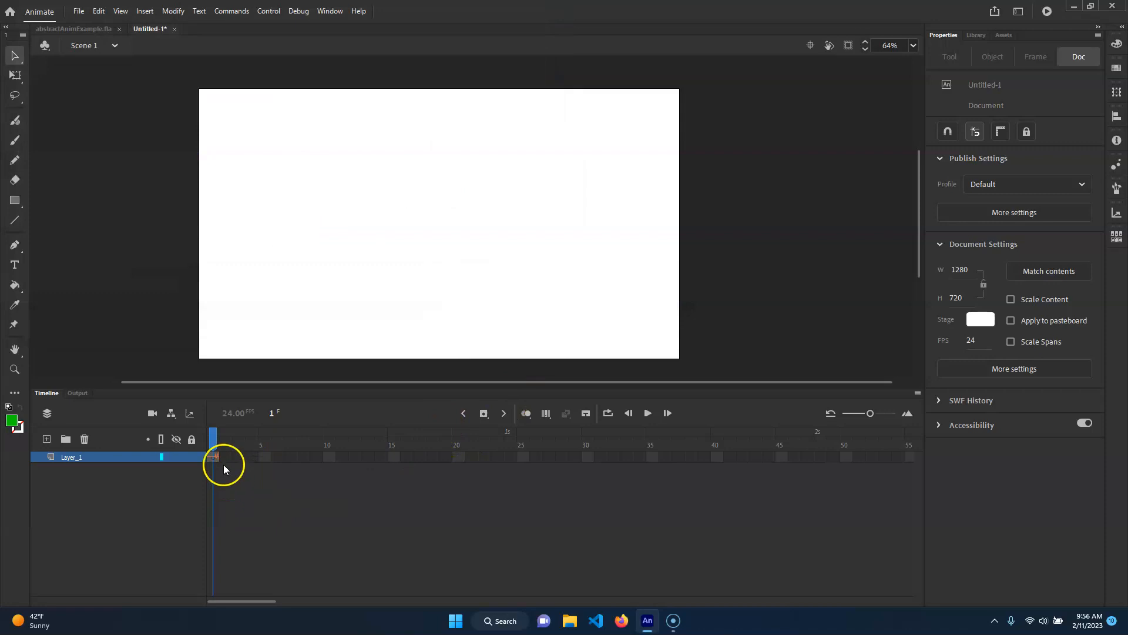
Step: Rename Layer_1 as "Audio"
{"action": "double_click", "coordinate": [66, 459]}
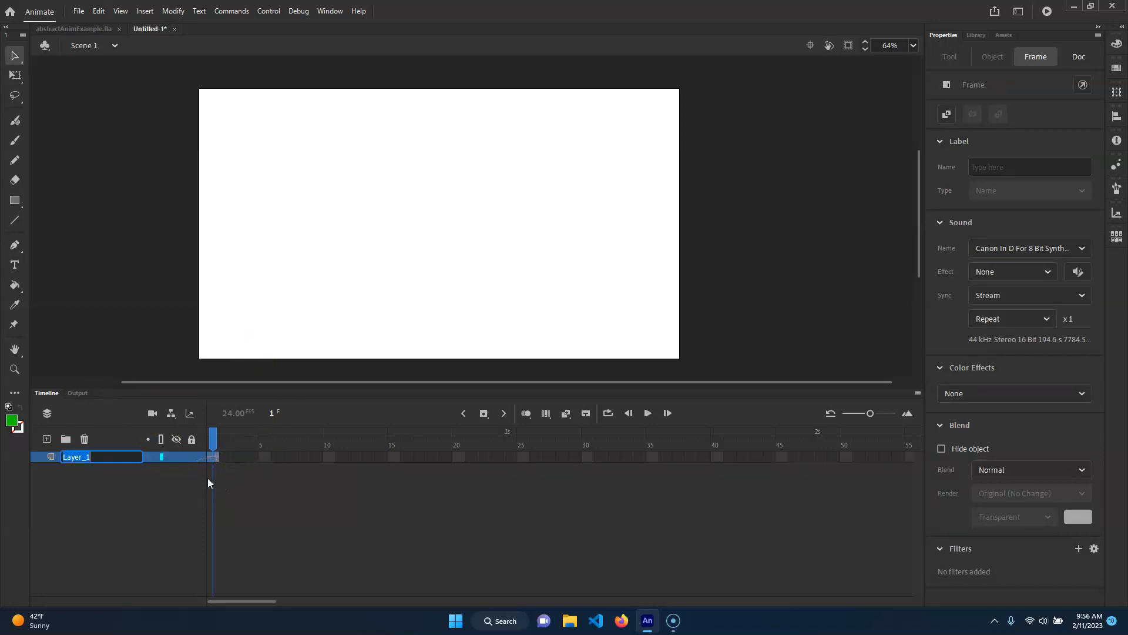
{"action": "type", "text": "Audio"}
{"action": "key", "text": "Return"}
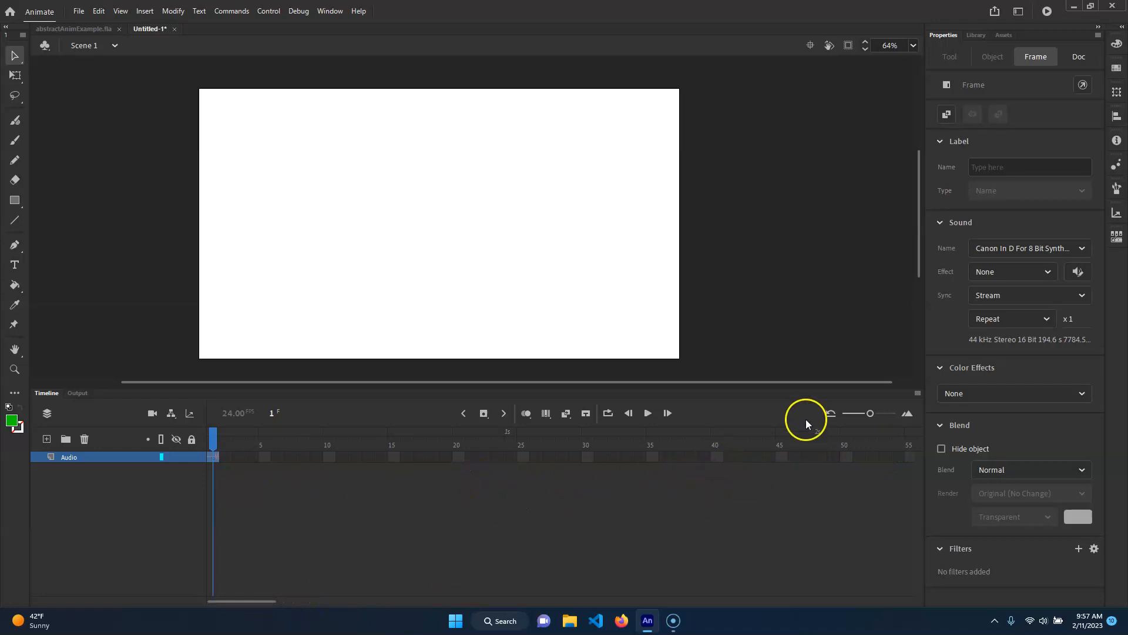
Step: Insert a keyframe at frame 120 on the Audio layer to extend the sound to five seconds
{"action": "left_click", "coordinate": [828, 414]}
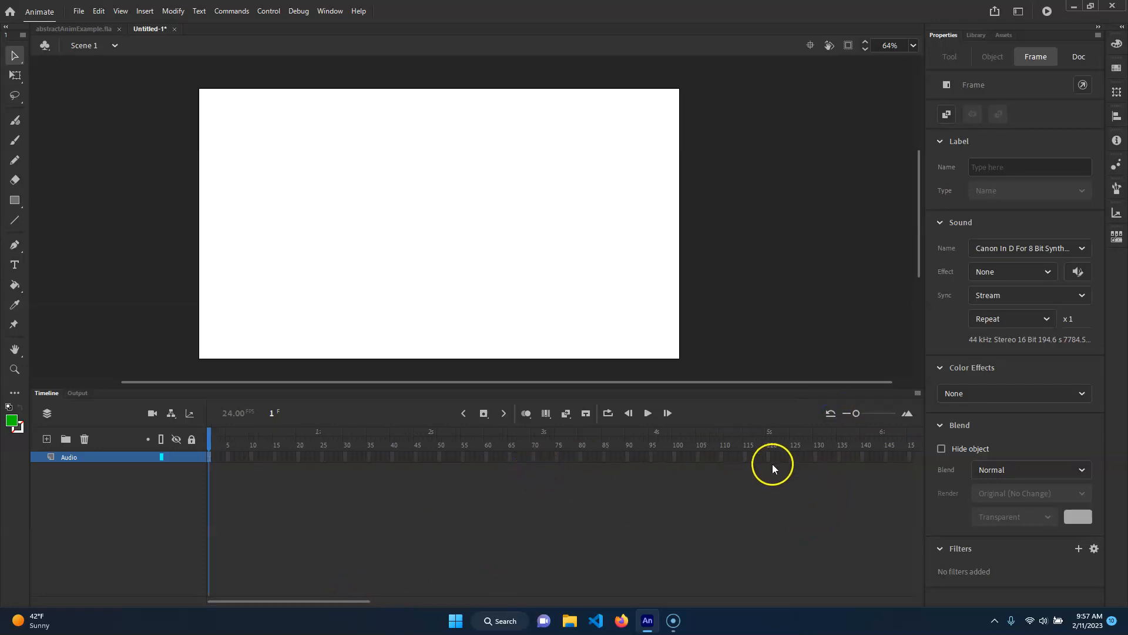
{"action": "left_click", "coordinate": [768, 461]}
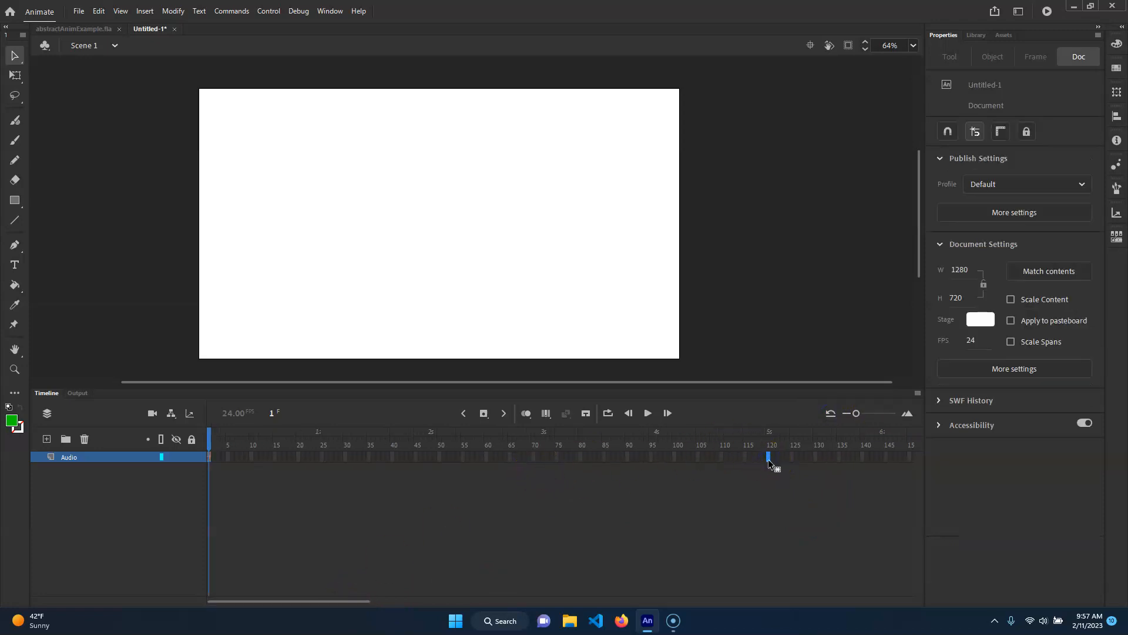
{"action": "right_click", "coordinate": [768, 459]}
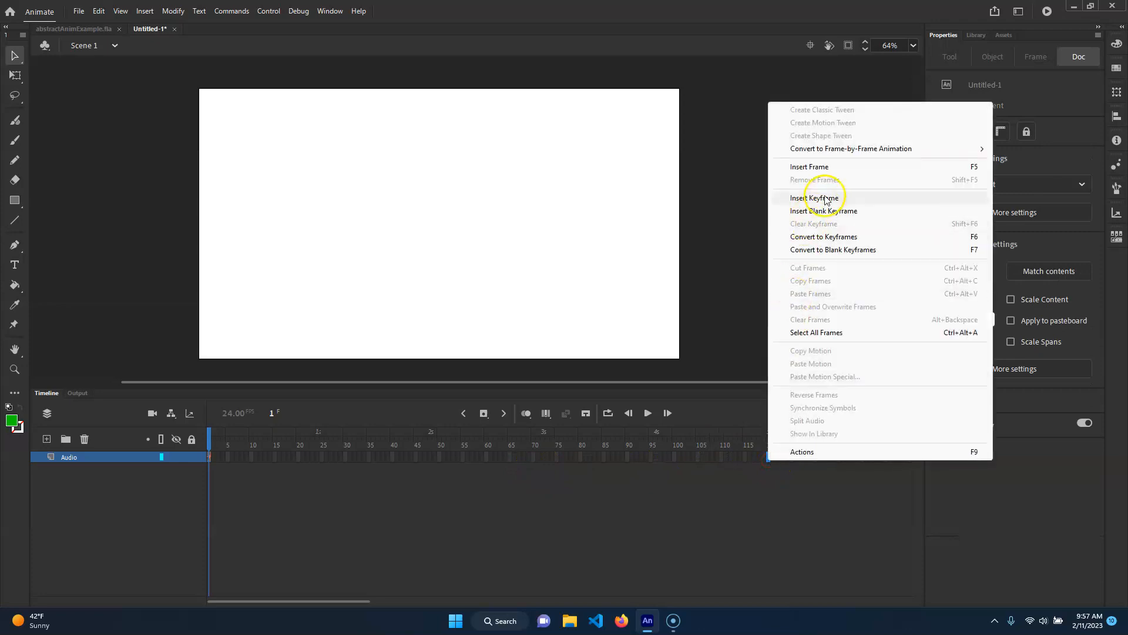
{"action": "left_click", "coordinate": [823, 198]}
Step: Scrub back toward the start of the timeline, play the audio briefly and pause it
{"action": "left_click_drag", "start_coordinate": [719, 438], "coordinate": [277, 441]}
{"action": "left_click", "coordinate": [648, 413]}
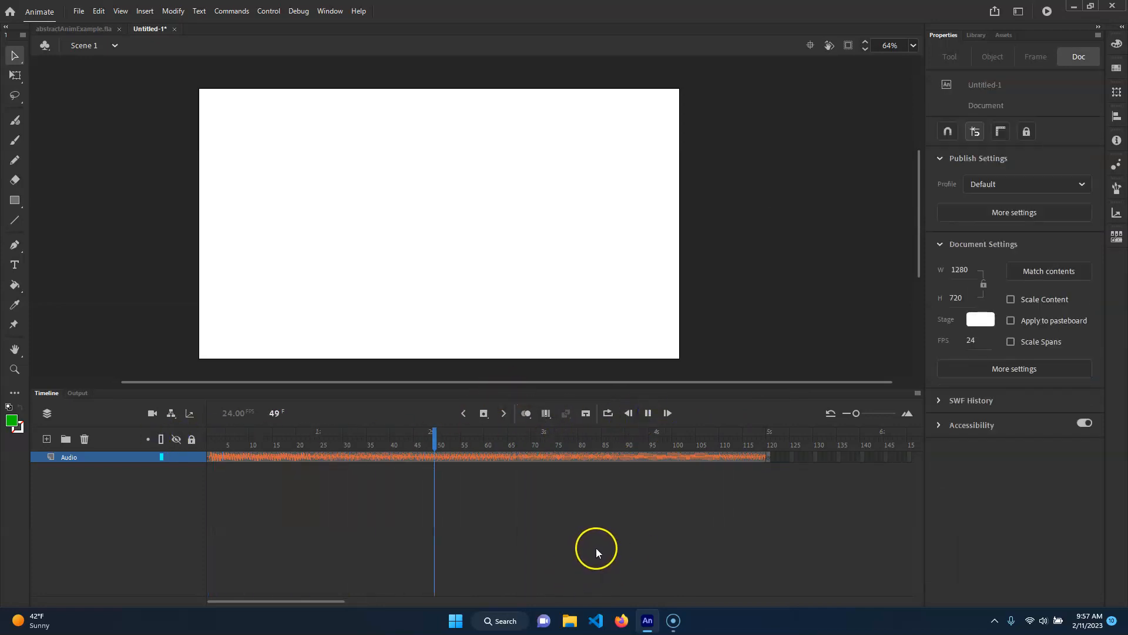
{"action": "left_click", "coordinate": [648, 413]}
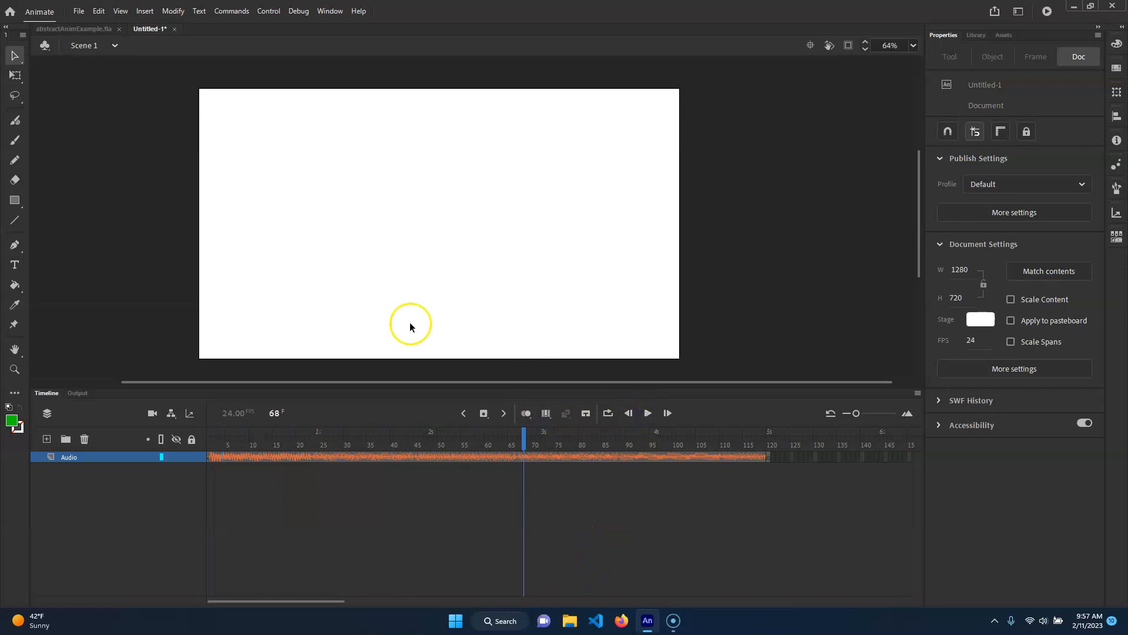
Step: Check the platform type options for a new document, then close the dialog without creating one
{"action": "left_click", "coordinate": [78, 11]}
{"action": "left_click", "coordinate": [150, 28]}
{"action": "key", "text": "ctrl+Return"}
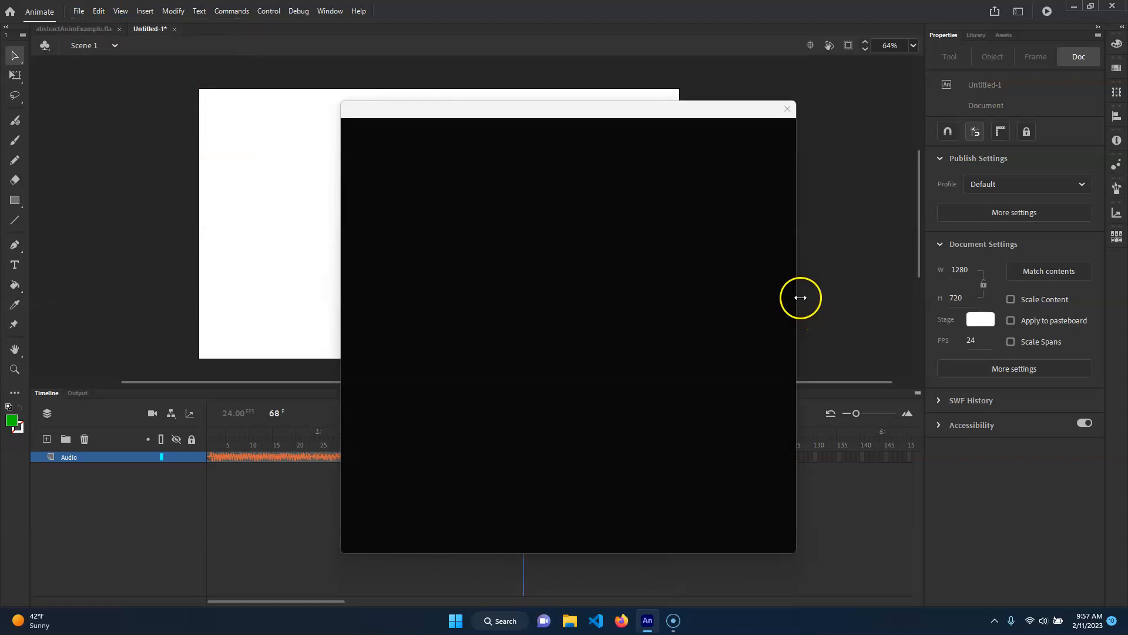
{"action": "left_click", "coordinate": [707, 368]}
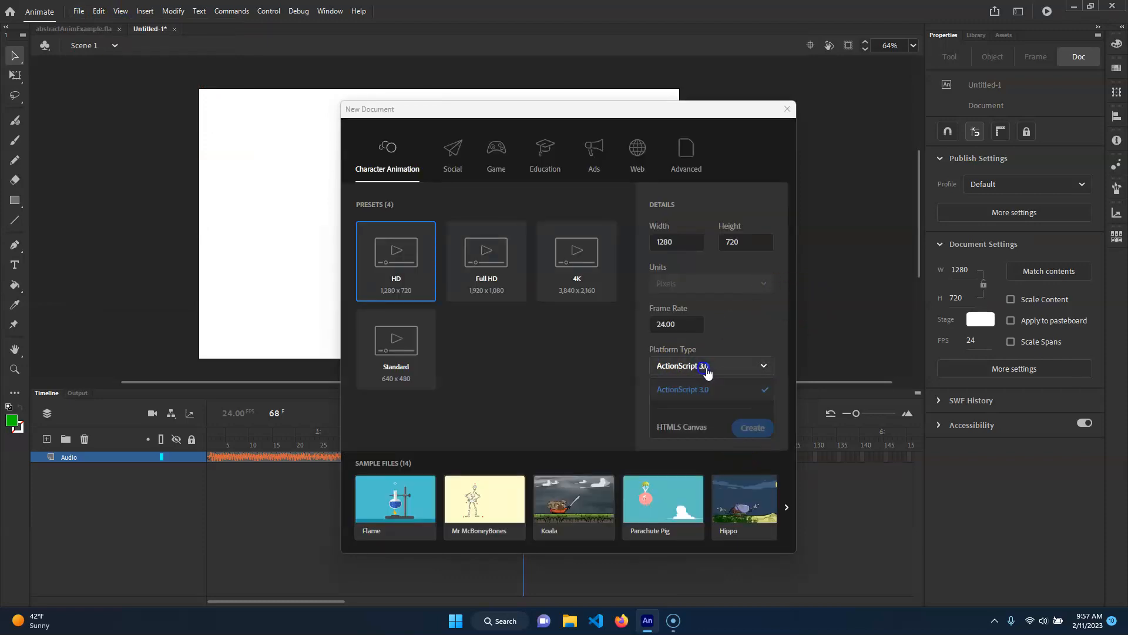
{"action": "left_click", "coordinate": [538, 385]}
{"action": "left_click", "coordinate": [787, 109]}
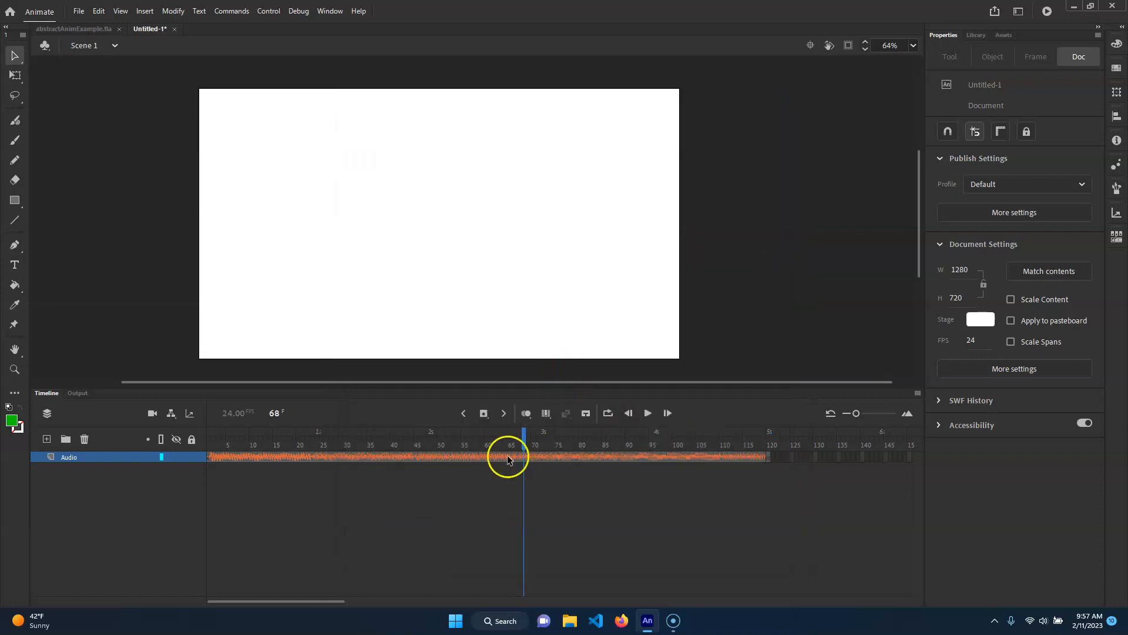
Step: Play the audio from the first frame to its end and scrub over the last frames
{"action": "left_click_drag", "start_coordinate": [522, 441], "coordinate": [194, 423]}
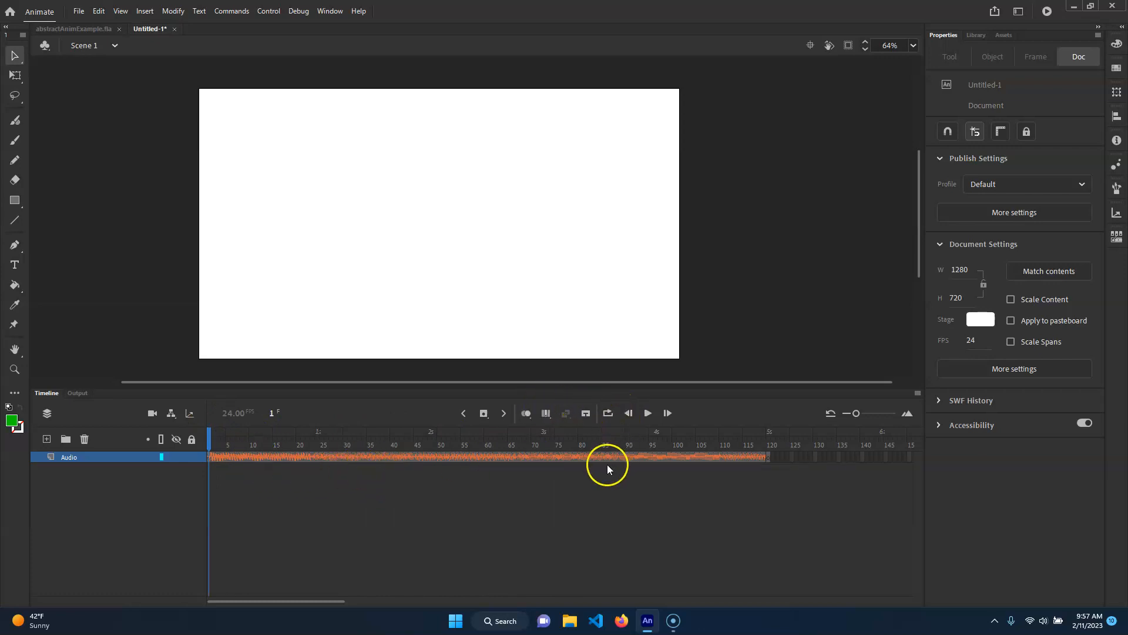
{"action": "left_click", "coordinate": [647, 413]}
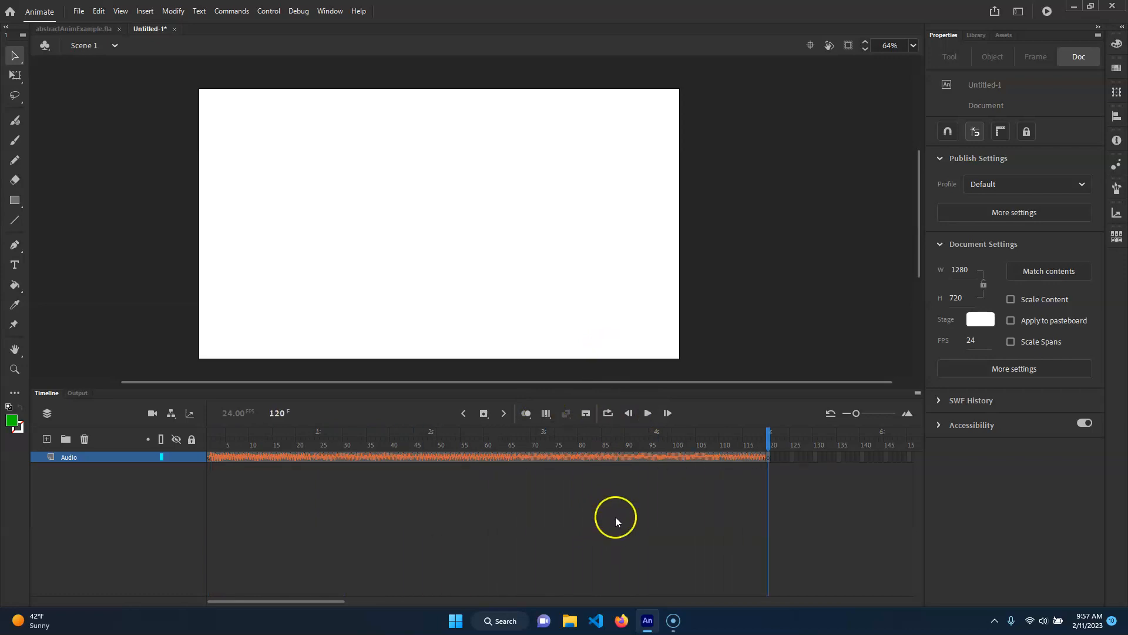
{"action": "left_click", "coordinate": [769, 459]}
{"action": "left_click_drag", "start_coordinate": [768, 438], "coordinate": [712, 439]}
Step: Remove the keyframe at frame 120 from the Audio layer and scrub back over the sound's end
{"action": "left_click", "coordinate": [770, 457]}
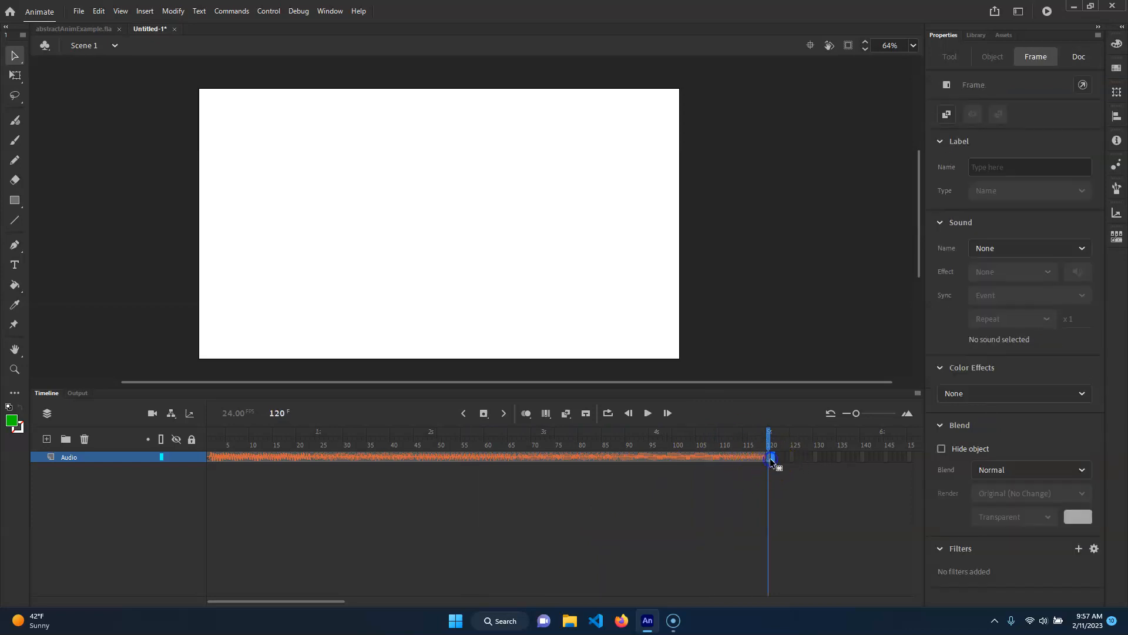
{"action": "right_click", "coordinate": [771, 462]}
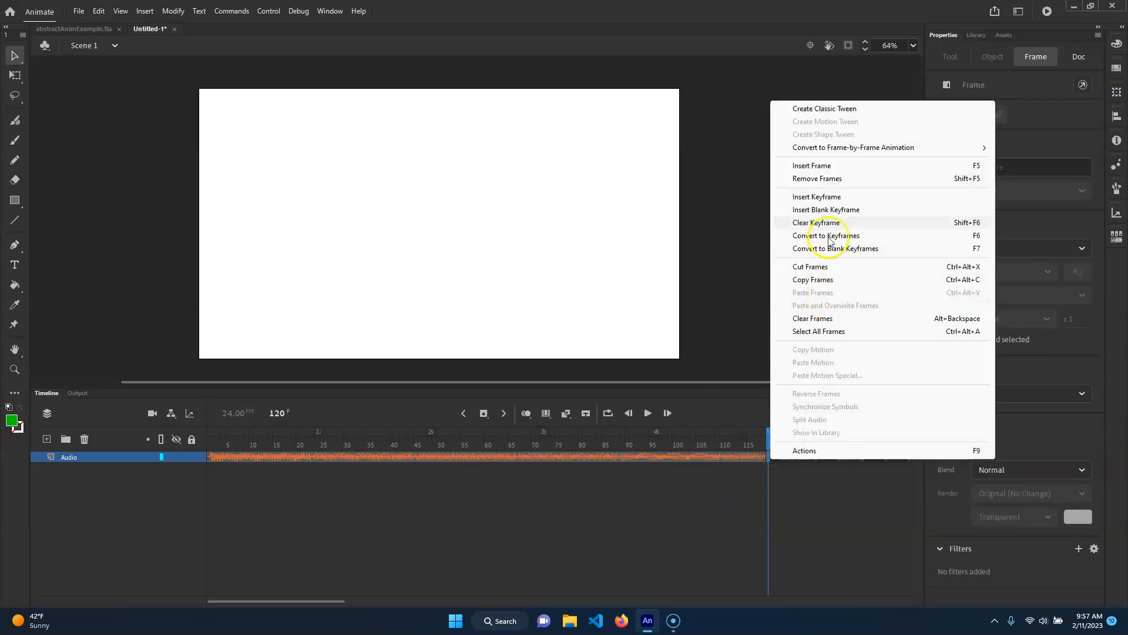
{"action": "left_click", "coordinate": [819, 178]}
{"action": "left_click_drag", "start_coordinate": [765, 431], "coordinate": [695, 433]}
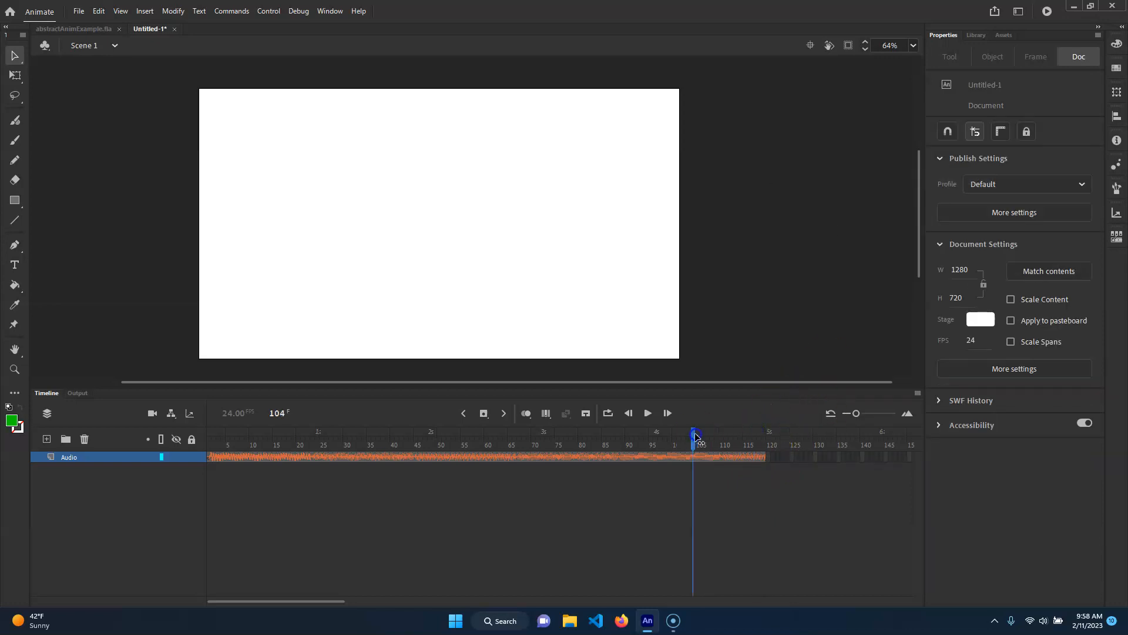
Step: Extend the Audio layer to frame 240 by inserting frames, and play back the added section
{"action": "left_click_drag", "start_coordinate": [337, 601], "coordinate": [475, 604]}
{"action": "left_click_drag", "start_coordinate": [591, 450], "coordinate": [604, 462]}
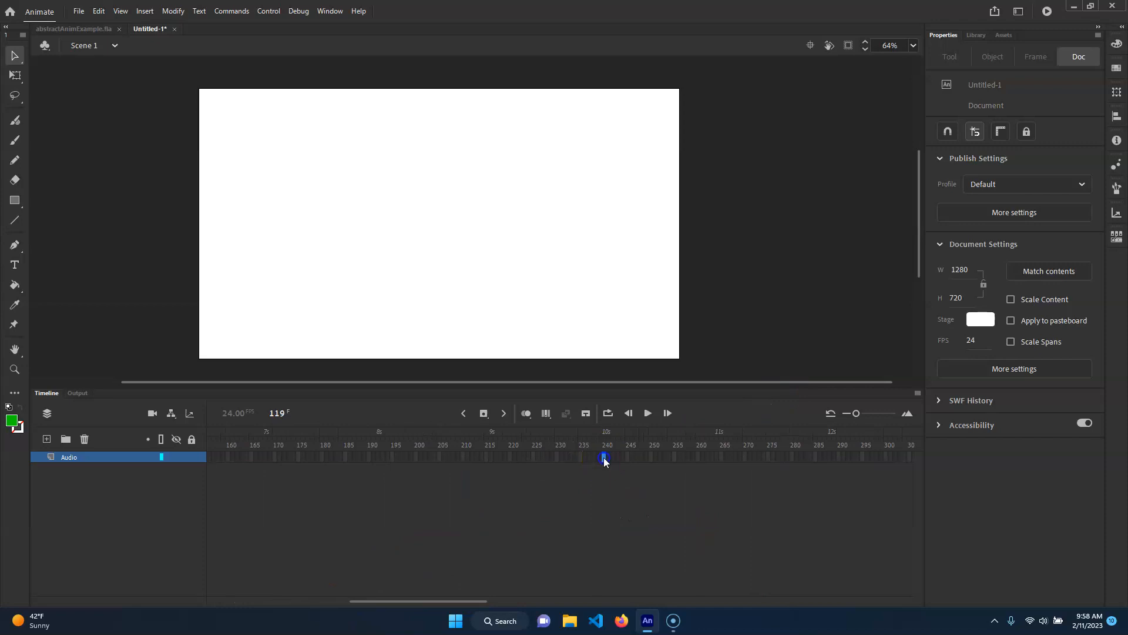
{"action": "key", "text": "F5"}
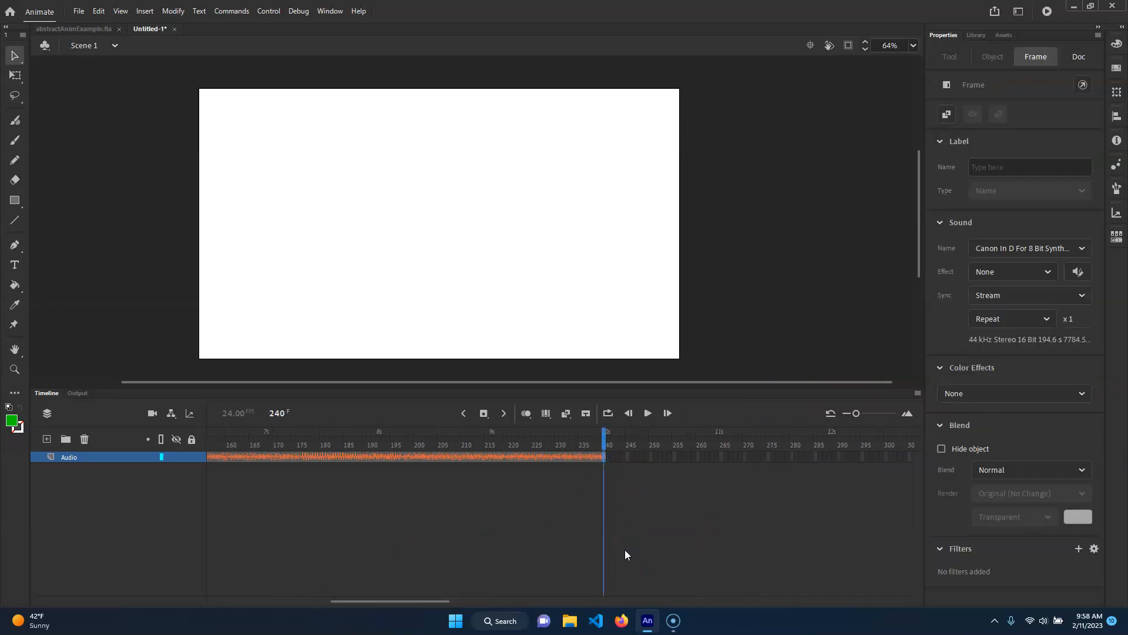
{"action": "left_click_drag", "start_coordinate": [577, 439], "coordinate": [338, 430]}
{"action": "left_click", "coordinate": [647, 413]}
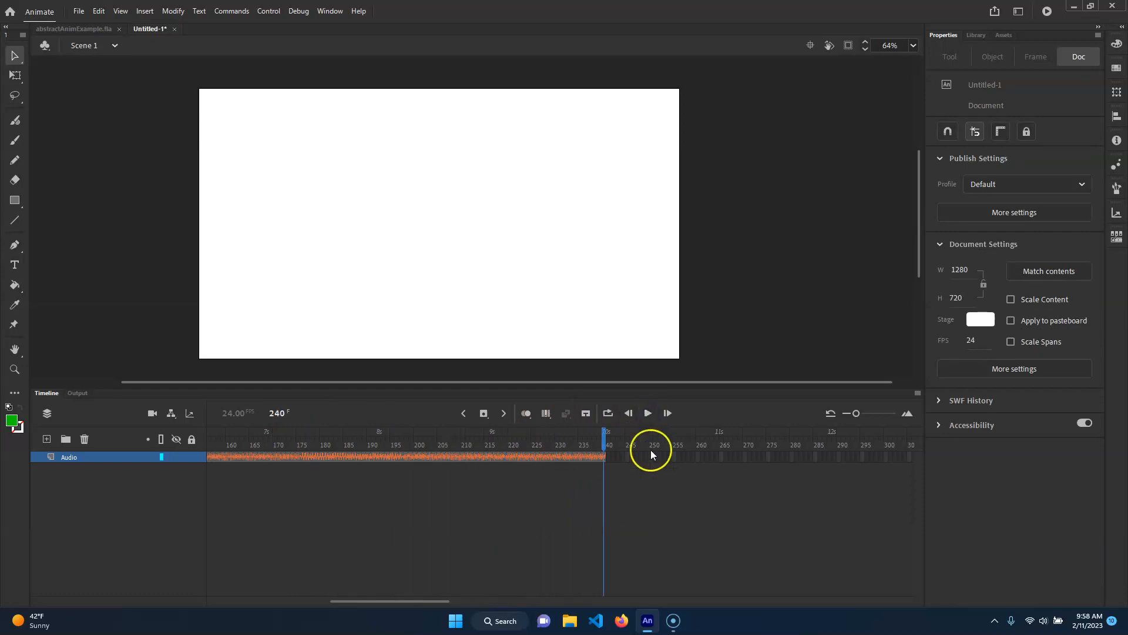
Step: Extend the Audio layer's frames to frame 360 and scrub through the added section
{"action": "left_click_drag", "start_coordinate": [448, 601], "coordinate": [493, 600]}
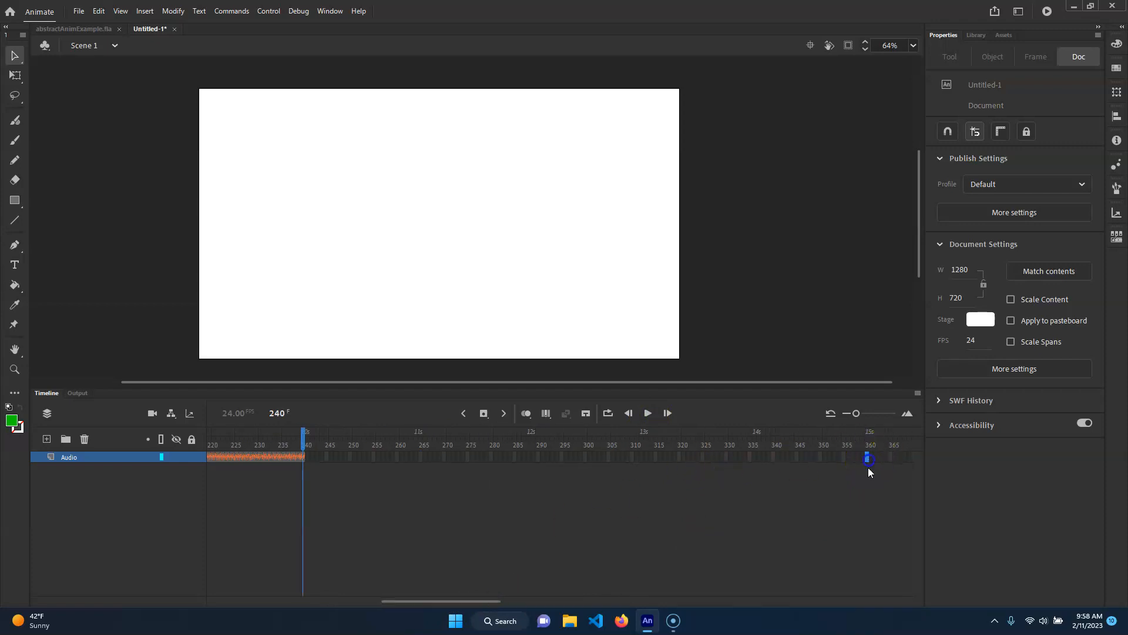
{"action": "left_click", "coordinate": [867, 438]}
{"action": "left_click_drag", "start_coordinate": [867, 436], "coordinate": [665, 438]}
{"action": "left_click", "coordinate": [464, 552]}
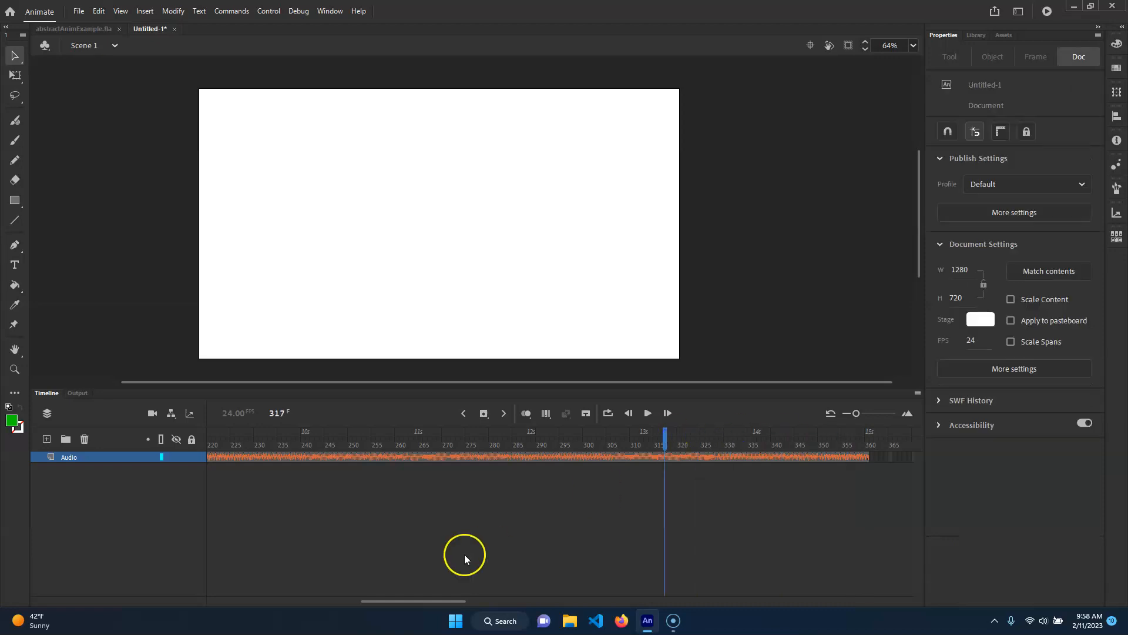
Step: Return to the first frame, play the extended audio and pause it
{"action": "left_click_drag", "start_coordinate": [441, 602], "coordinate": [221, 577]}
{"action": "left_click_drag", "start_coordinate": [266, 436], "coordinate": [196, 434]}
{"action": "key", "text": "Return"}
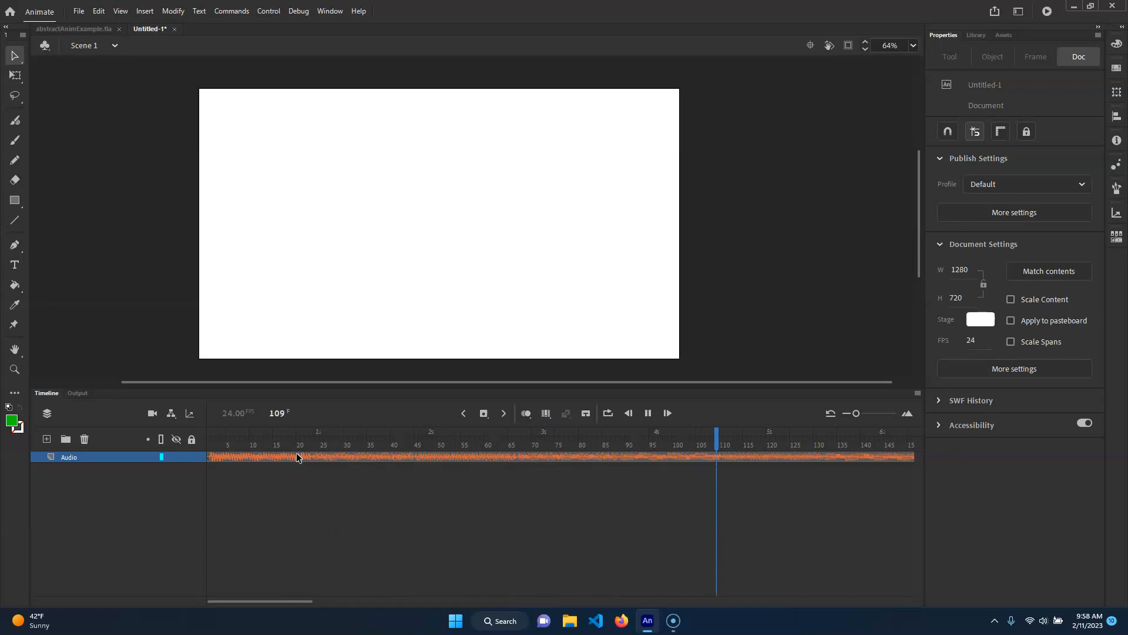
{"action": "left_click", "coordinate": [299, 375]}
{"action": "left_click", "coordinate": [648, 413]}
Step: Scrub through the first two seconds of audio, then play briefly from the first frame and pause
{"action": "left_click_drag", "start_coordinate": [390, 602], "coordinate": [249, 595]}
{"action": "left_click_drag", "start_coordinate": [342, 439], "coordinate": [398, 475]}
{"action": "left_click", "coordinate": [410, 462]}
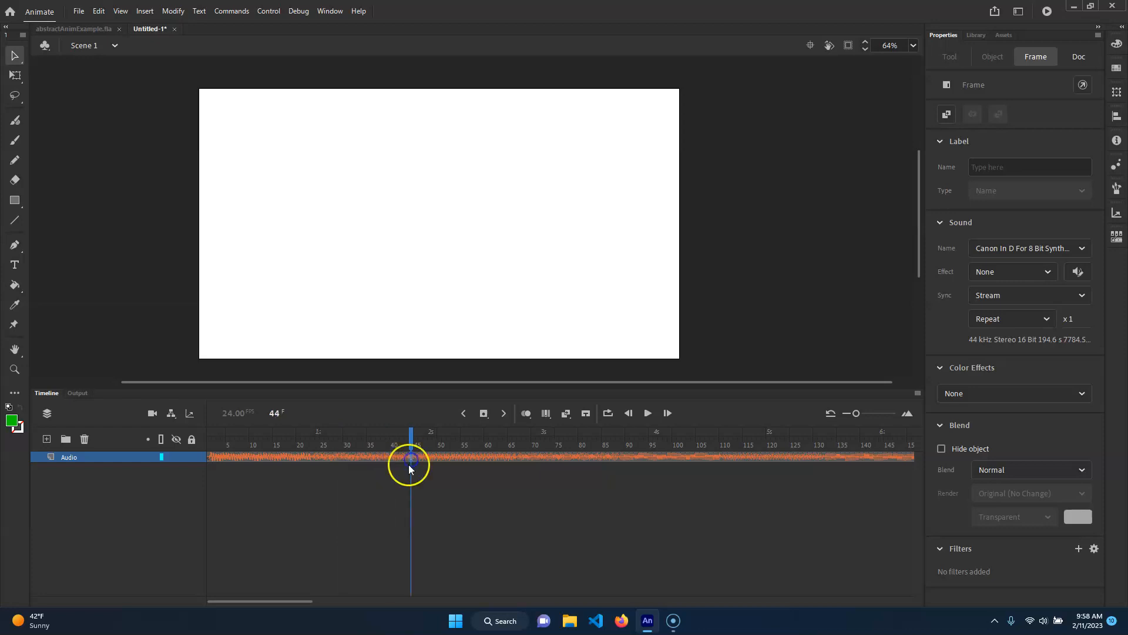
{"action": "left_click", "coordinate": [383, 457]}
{"action": "left_click_drag", "start_coordinate": [293, 456], "coordinate": [139, 430]}
{"action": "left_click", "coordinate": [328, 481]}
{"action": "left_click", "coordinate": [648, 414]}
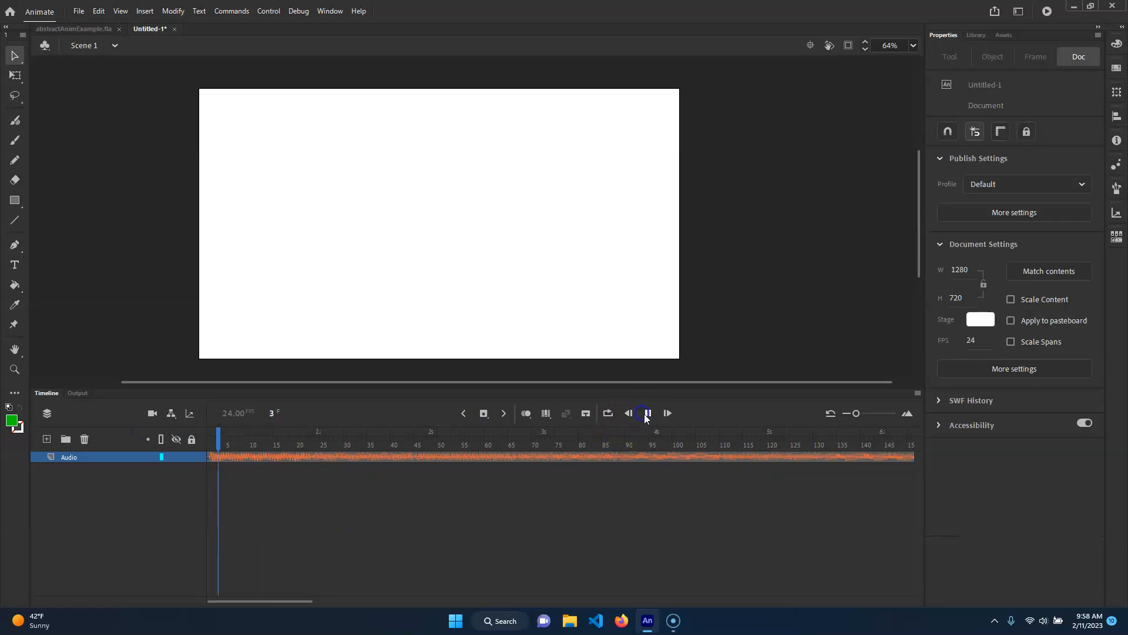
{"action": "left_click", "coordinate": [648, 413]}
Step: Examine the end of the Audio layer around frames 300 to 360 by selecting and scrubbing its frames
{"action": "left_click_drag", "start_coordinate": [316, 598], "coordinate": [491, 587]}
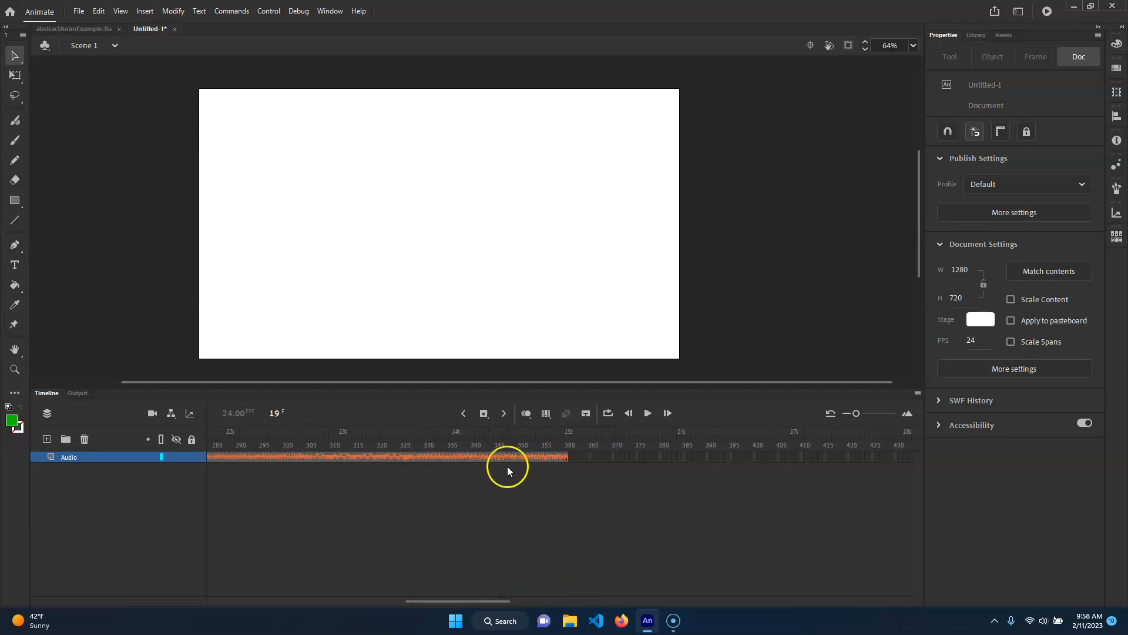
{"action": "left_click", "coordinate": [119, 457]}
{"action": "left_click", "coordinate": [501, 458]}
{"action": "left_click", "coordinate": [318, 456]}
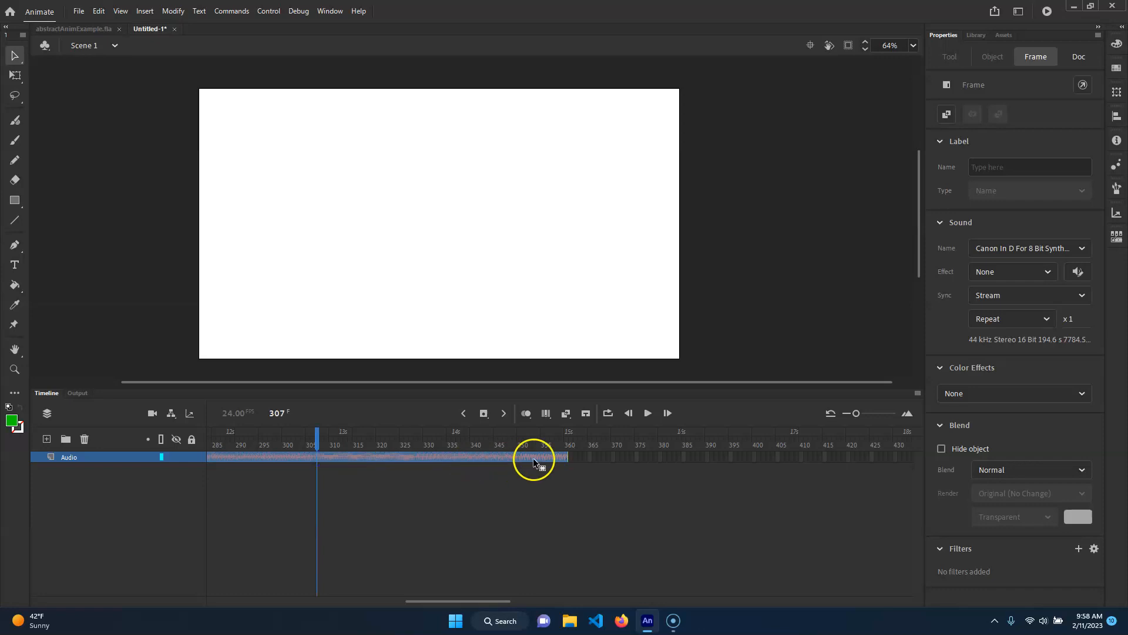
{"action": "left_click", "coordinate": [566, 457]}
{"action": "left_click", "coordinate": [499, 471]}
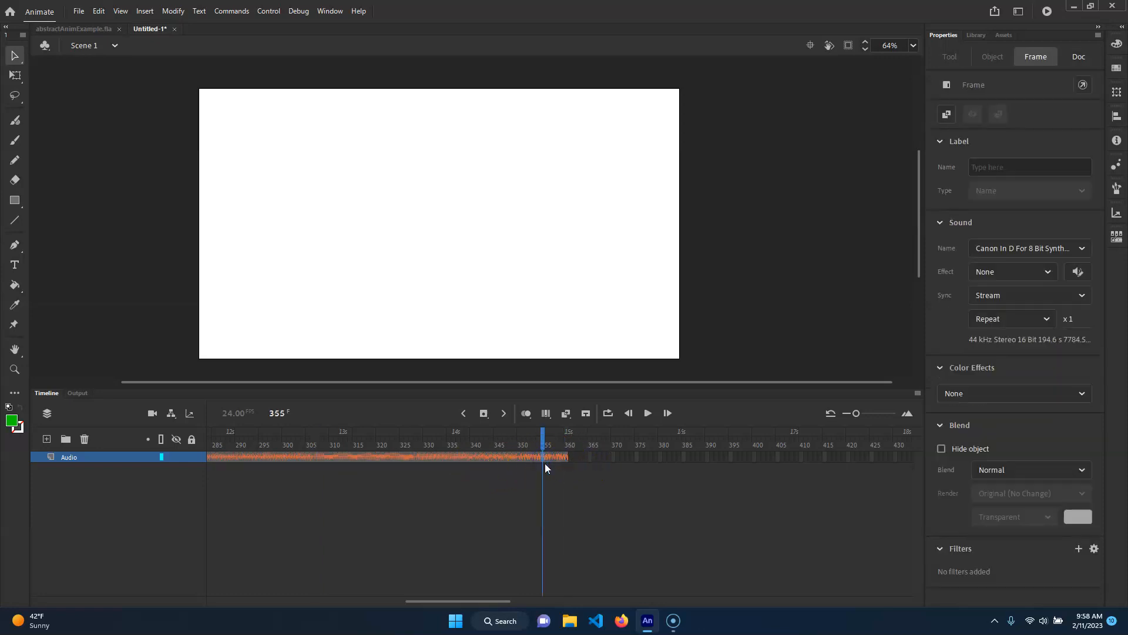
{"action": "left_click_drag", "start_coordinate": [530, 456], "coordinate": [148, 428]}
{"action": "left_click", "coordinate": [456, 442]}
Step: Play the start of the audio, pause it, and examine the waveform across the first second of frames
{"action": "left_click_drag", "start_coordinate": [405, 601], "coordinate": [195, 441]}
{"action": "left_click", "coordinate": [648, 414]}
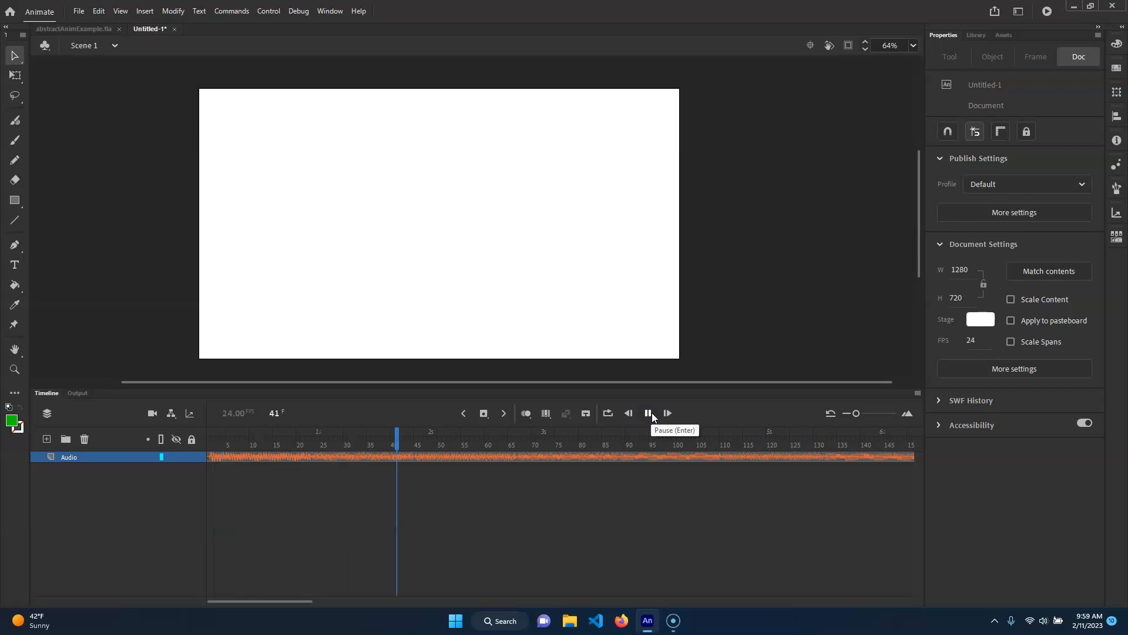
{"action": "left_click", "coordinate": [649, 413]}
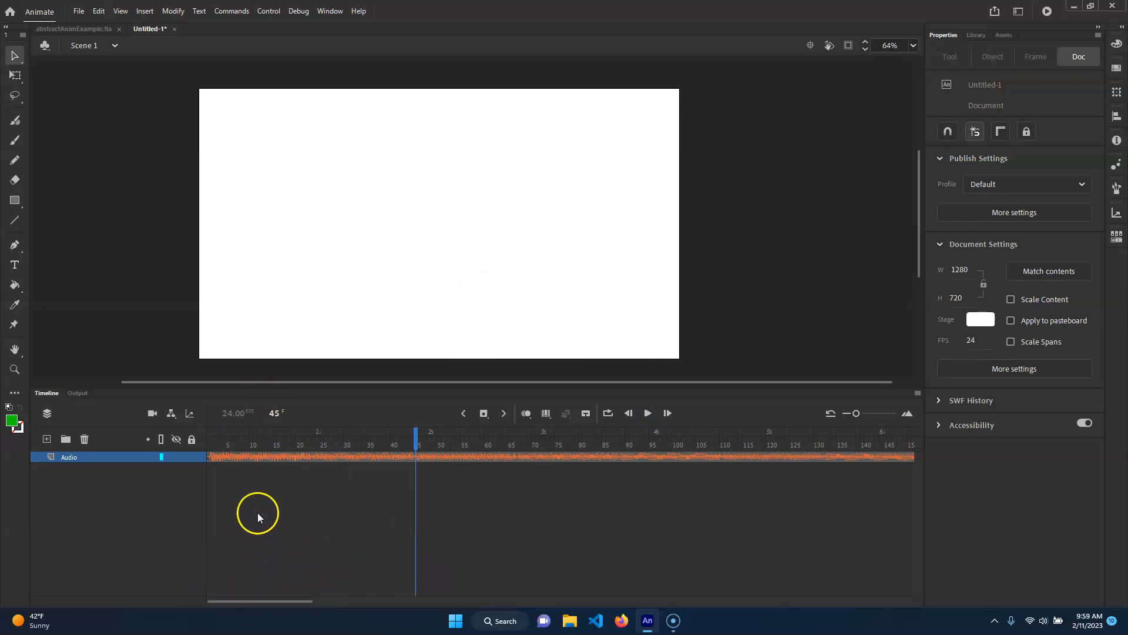
{"action": "left_click", "coordinate": [281, 453]}
{"action": "left_click", "coordinate": [295, 456]}
{"action": "left_click", "coordinate": [316, 519]}
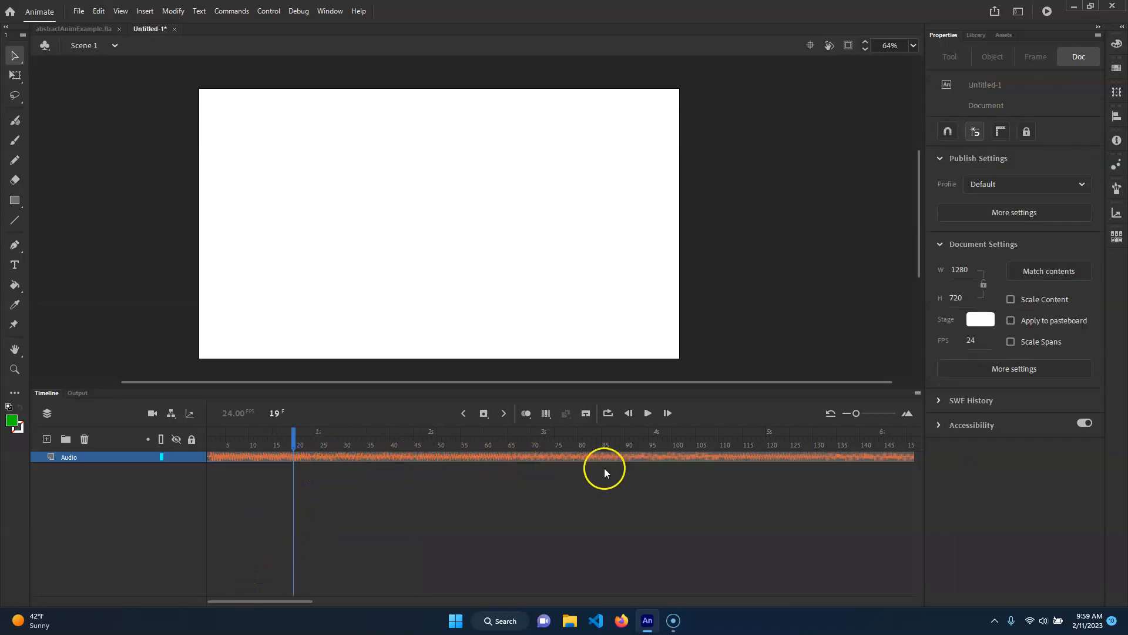
{"action": "left_click", "coordinate": [276, 458]}
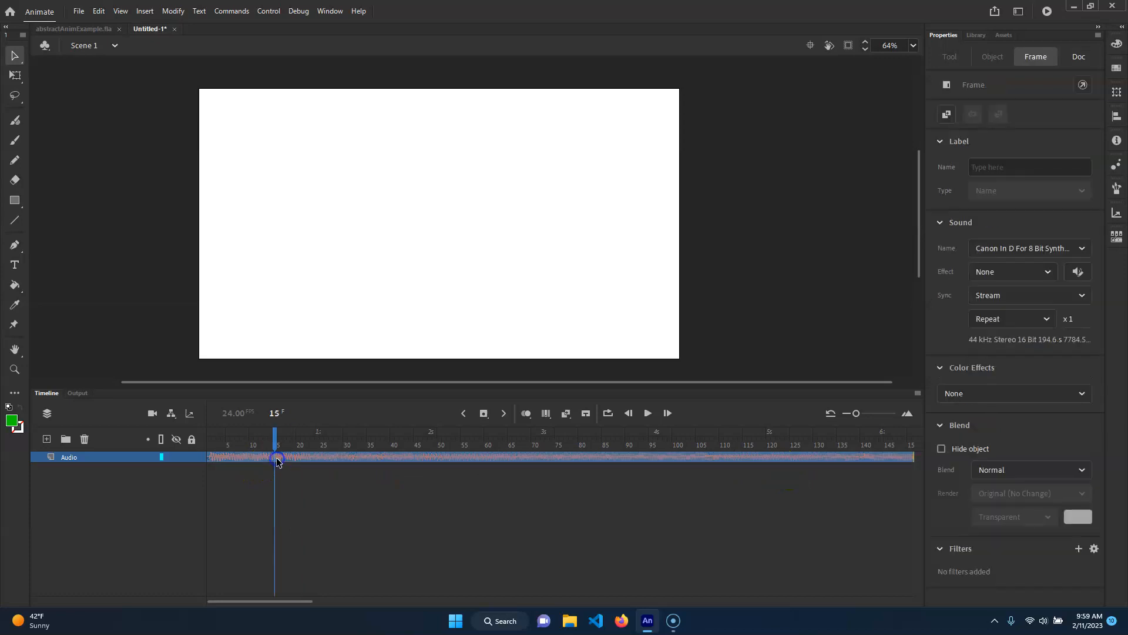
{"action": "left_click", "coordinate": [257, 440]}
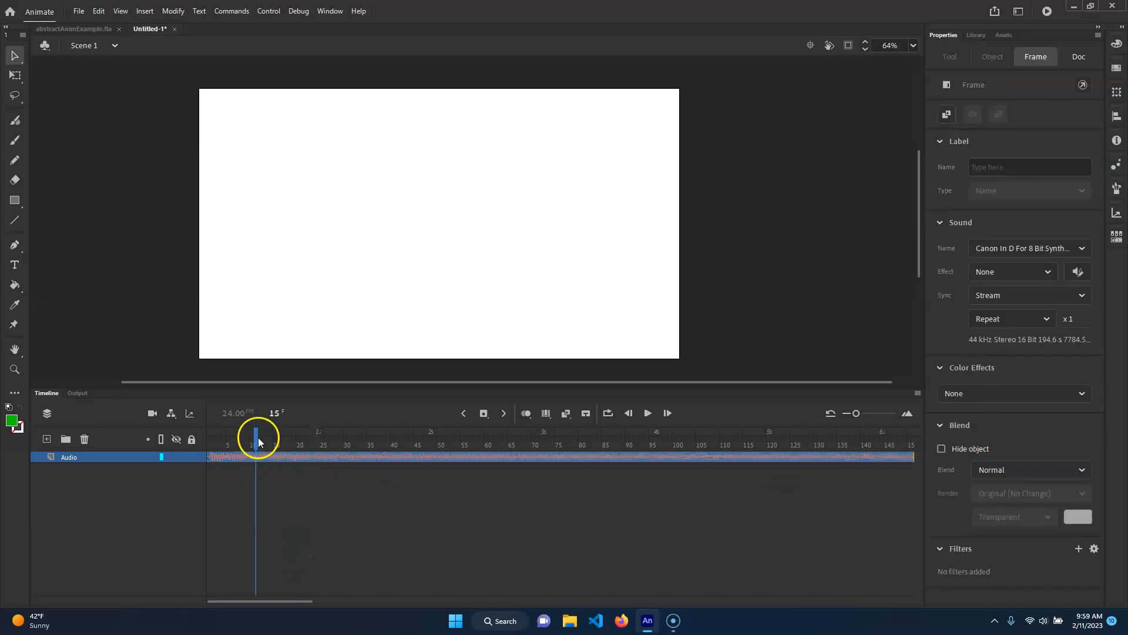
Step: Set the Audio layer's height to 300% in its properties and scrub over the enlarged waveform
{"action": "double_click", "coordinate": [50, 457]}
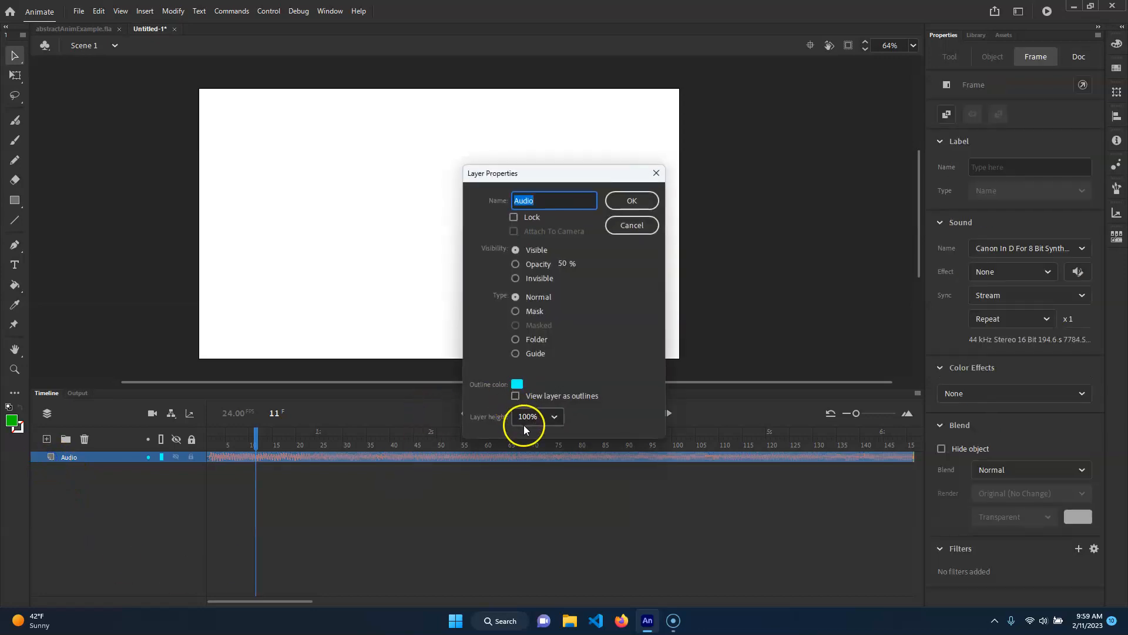
{"action": "left_click", "coordinate": [527, 418]}
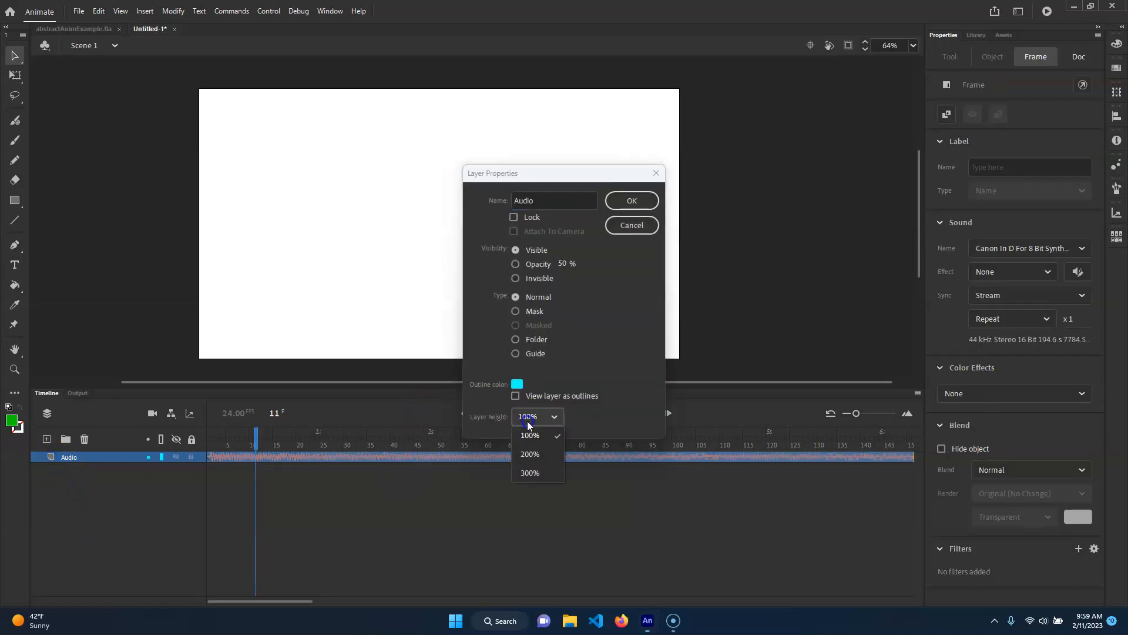
{"action": "left_click", "coordinate": [537, 473]}
{"action": "left_click", "coordinate": [646, 203]}
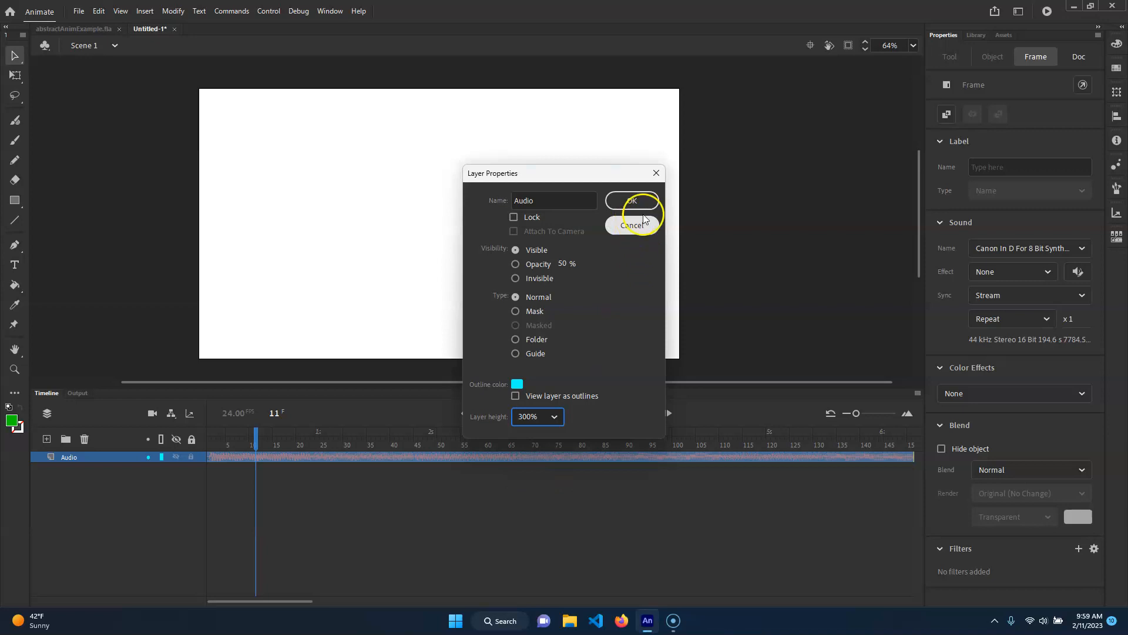
{"action": "left_click", "coordinate": [444, 467]}
{"action": "left_click_drag", "start_coordinate": [308, 421], "coordinate": [242, 451]}
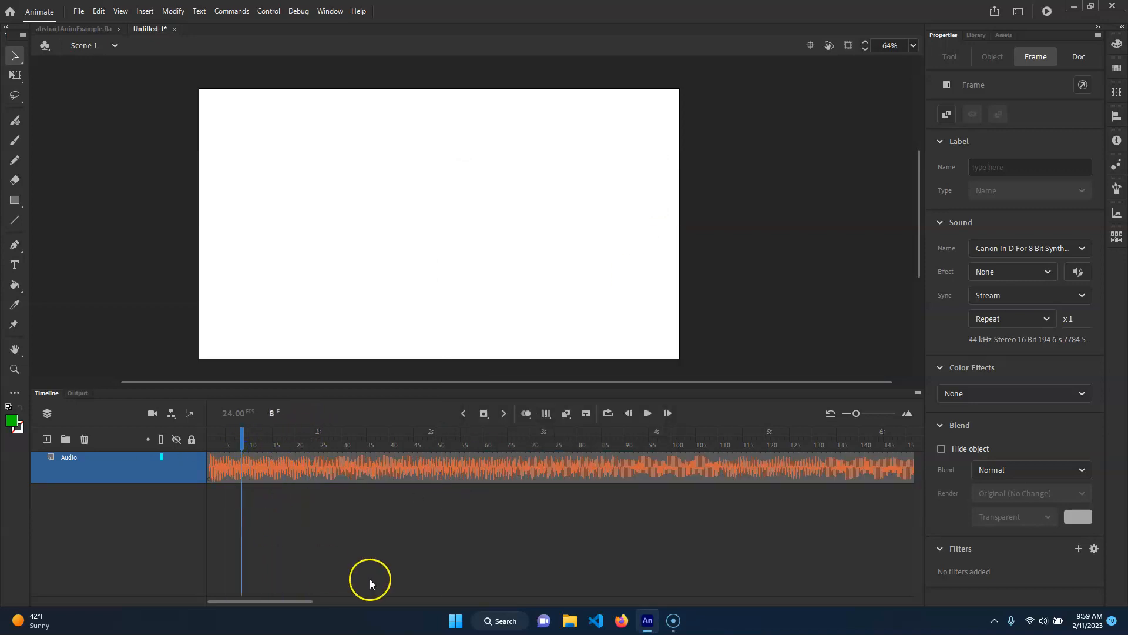
Step: Play the audio from the first frame, pause it, and return the playhead to frame 1
{"action": "left_click", "coordinate": [370, 580]}
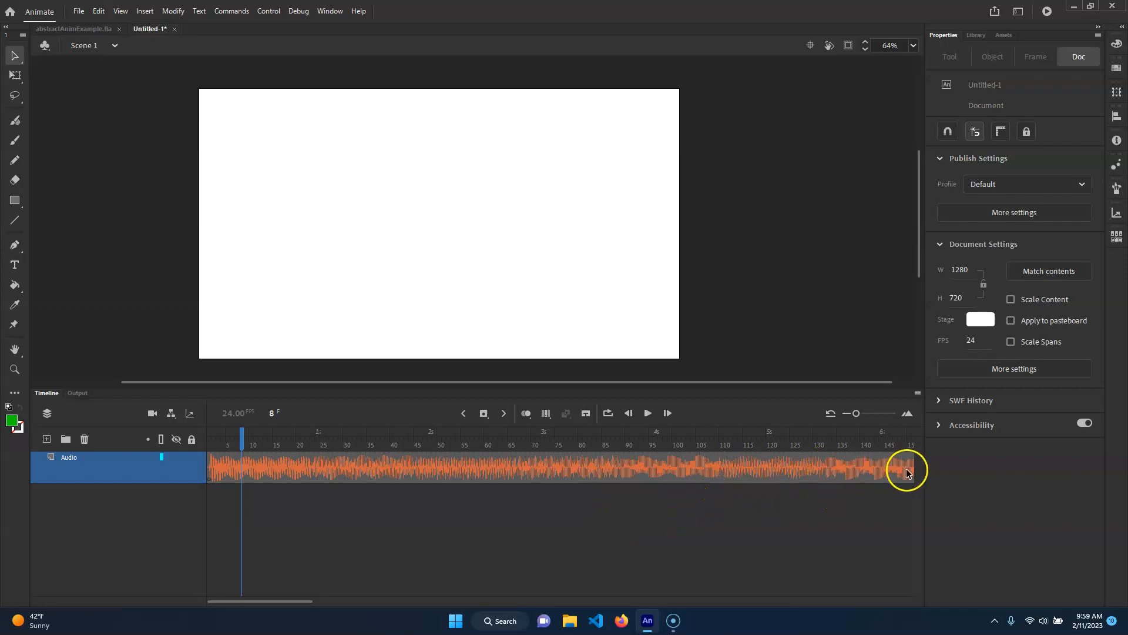
{"action": "left_click_drag", "start_coordinate": [229, 439], "coordinate": [192, 438]}
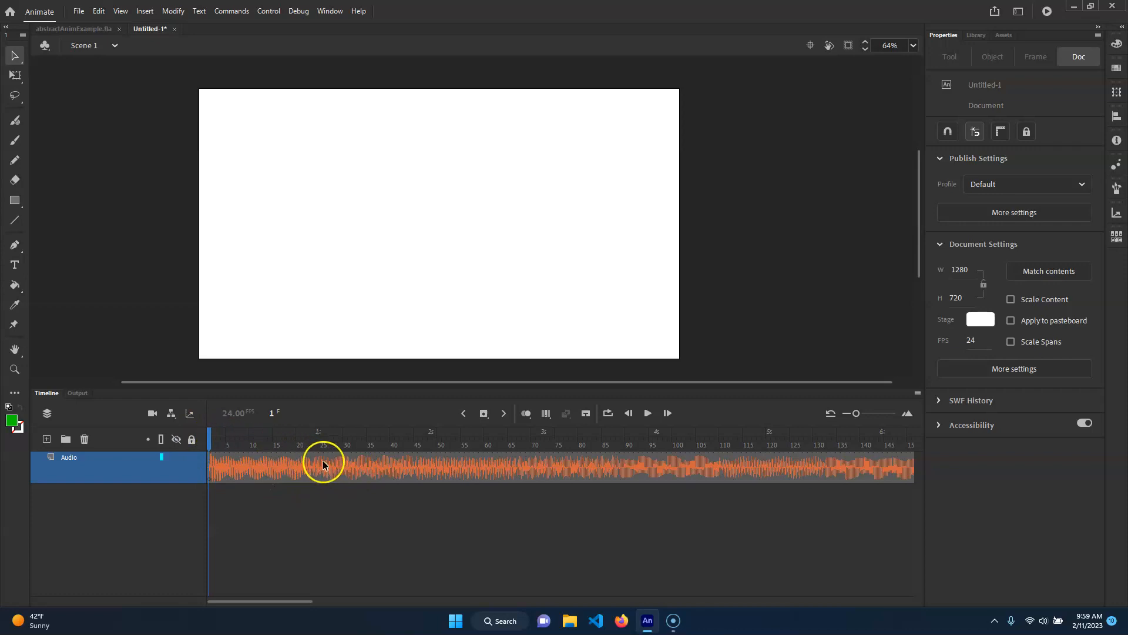
{"action": "left_click_drag", "start_coordinate": [223, 441], "coordinate": [190, 436]}
{"action": "left_click", "coordinate": [646, 414]}
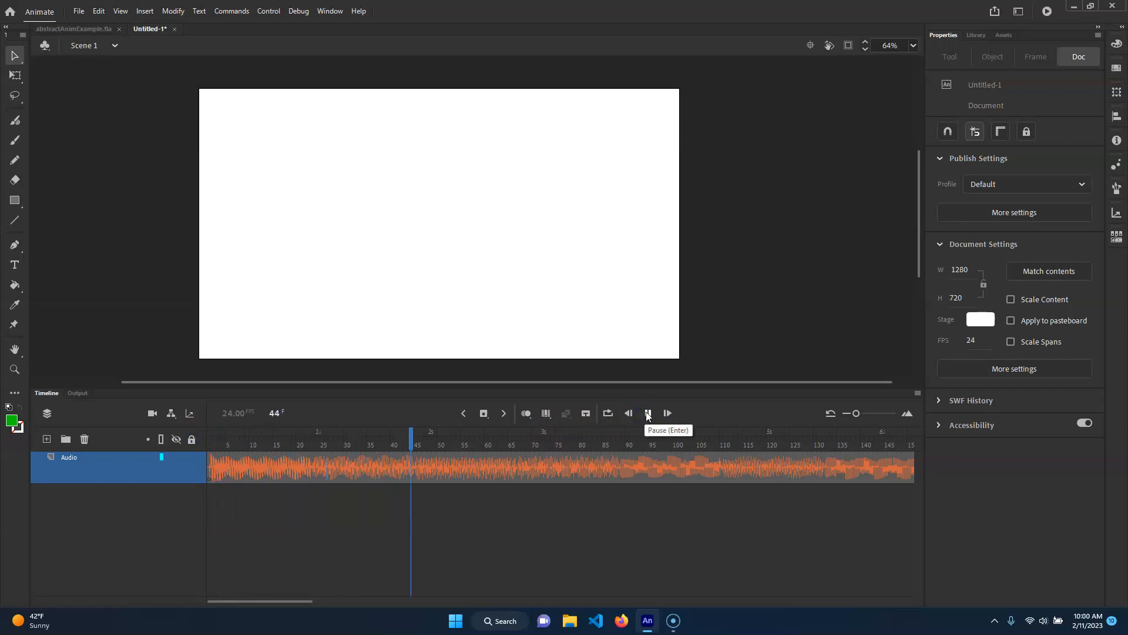
{"action": "left_click", "coordinate": [561, 507]}
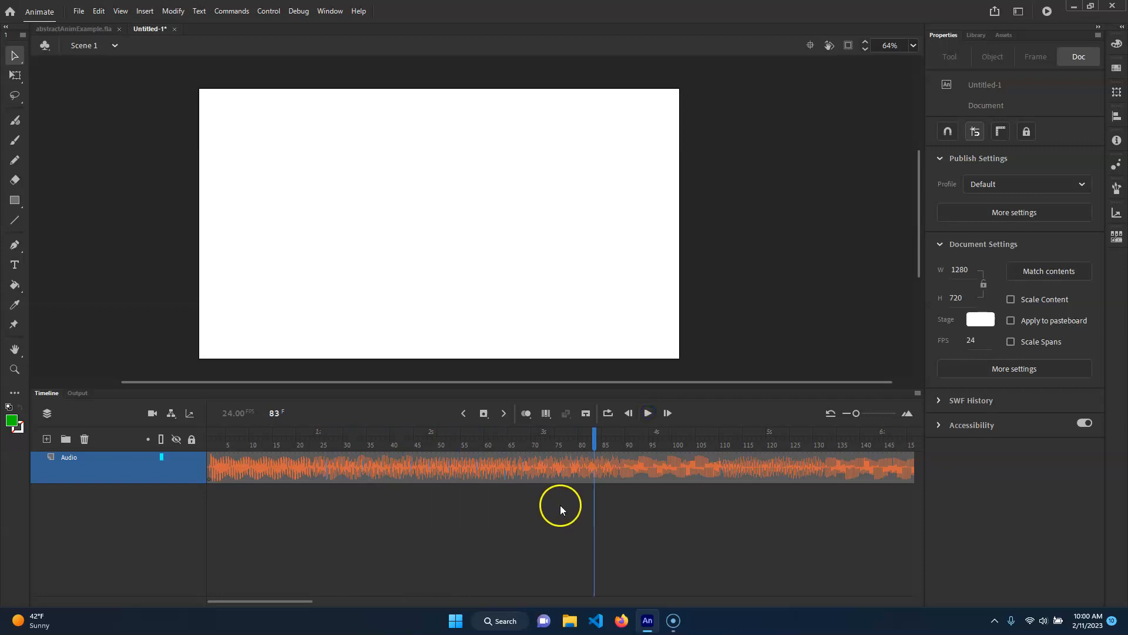
{"action": "left_click_drag", "start_coordinate": [596, 441], "coordinate": [247, 467]}
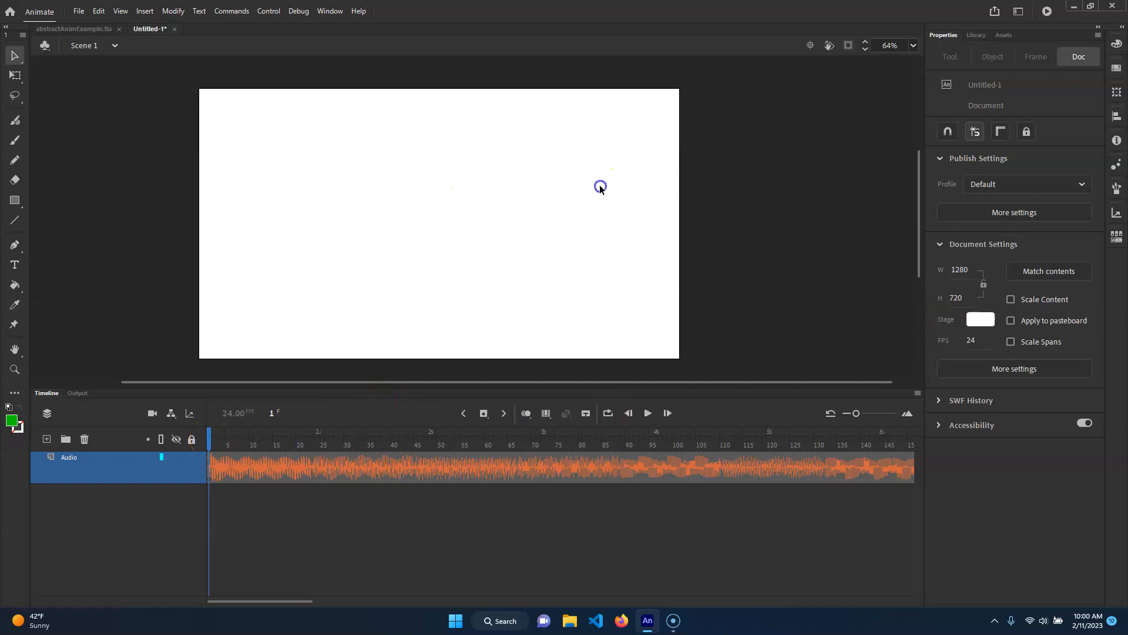
Step: Set the document's stage color to black
{"action": "left_click", "coordinate": [980, 320]}
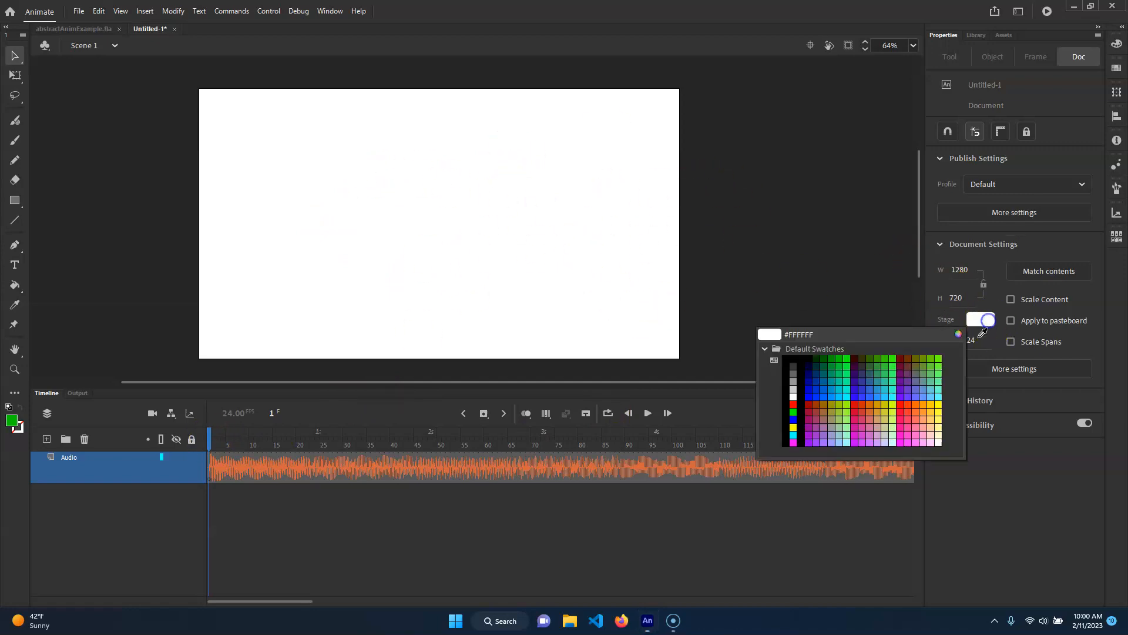
{"action": "left_click", "coordinate": [795, 361]}
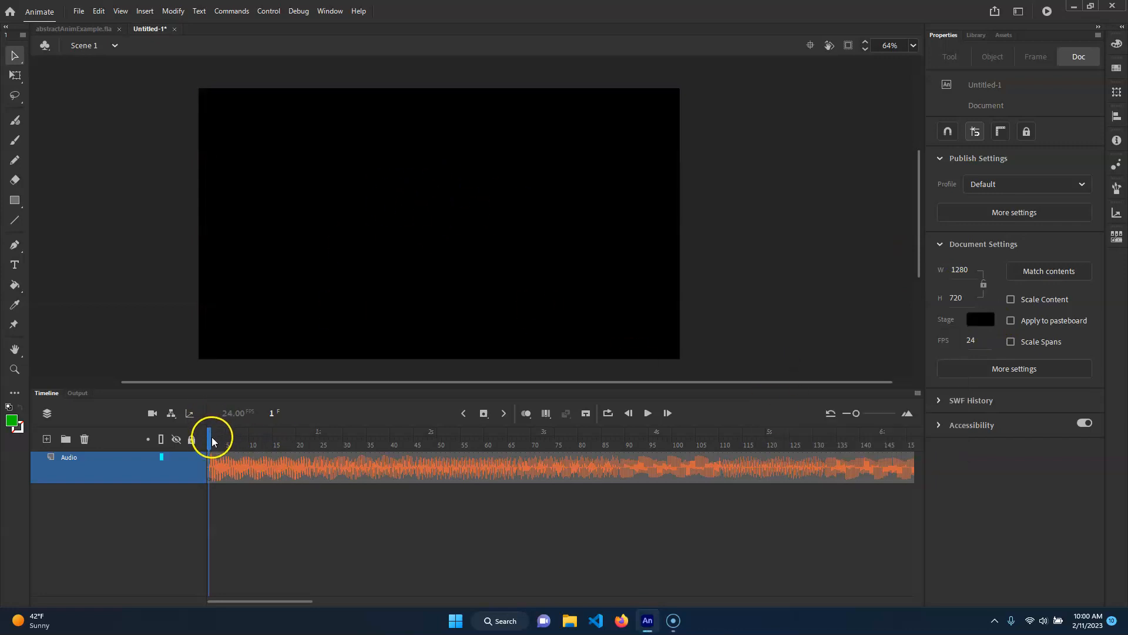
Step: Scrub the first second of audio to examine where the opening note ends in the waveform
{"action": "left_click_drag", "start_coordinate": [212, 442], "coordinate": [313, 445]}
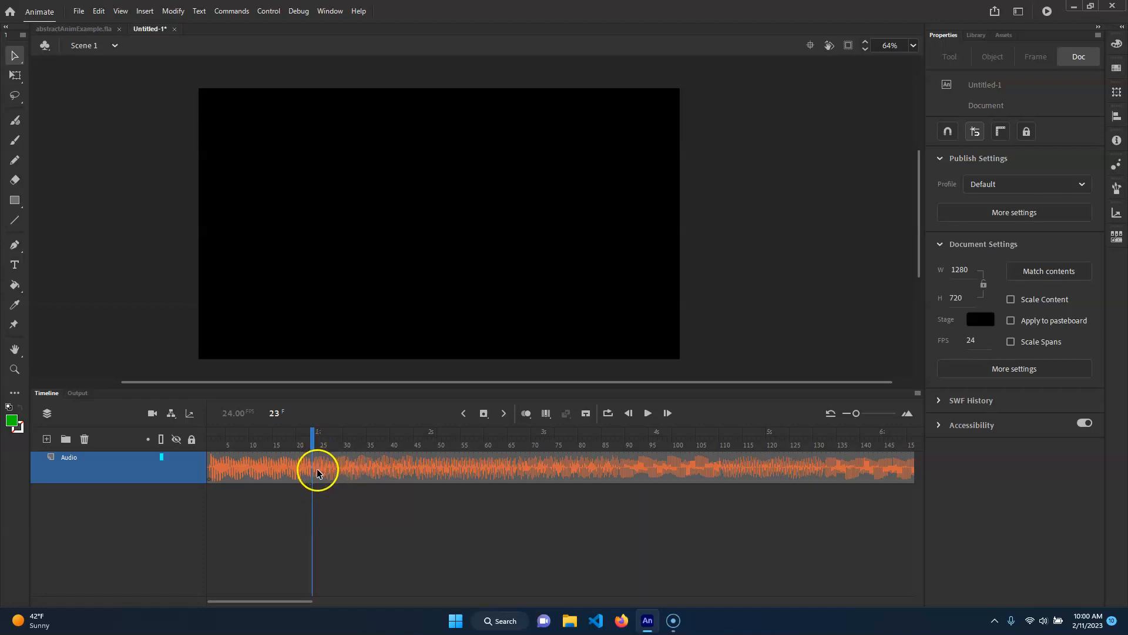
{"action": "left_click_drag", "start_coordinate": [311, 442], "coordinate": [312, 444]}
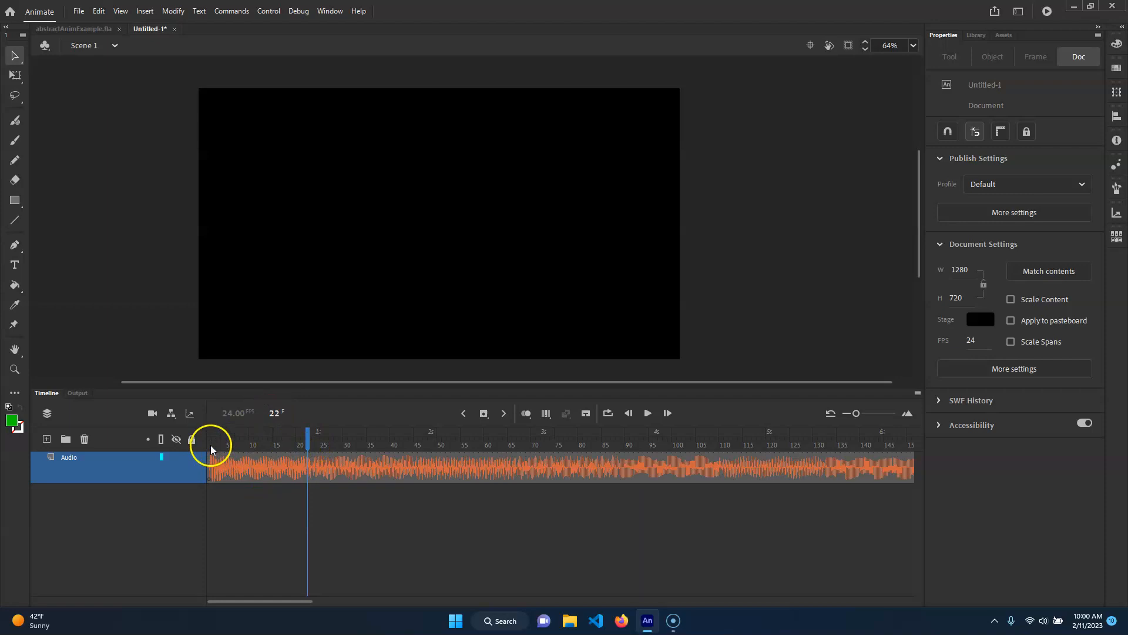
{"action": "left_click_drag", "start_coordinate": [232, 446], "coordinate": [310, 455]}
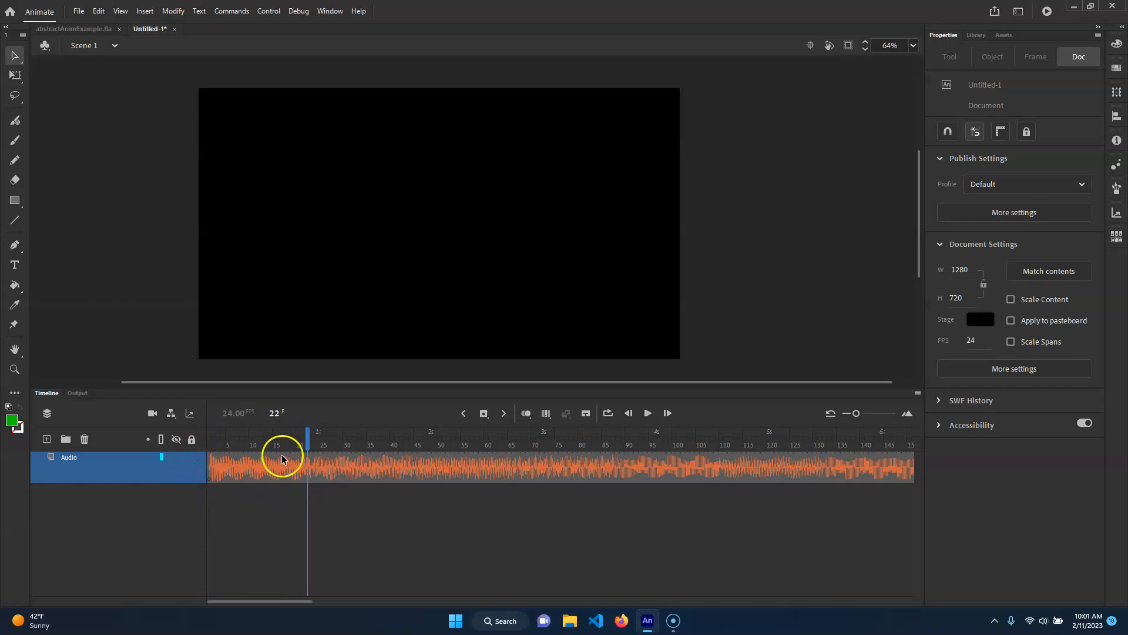
Step: Add a new layer above the Audio layer and name it Note
{"action": "left_click", "coordinate": [47, 441]}
{"action": "double_click", "coordinate": [76, 458]}
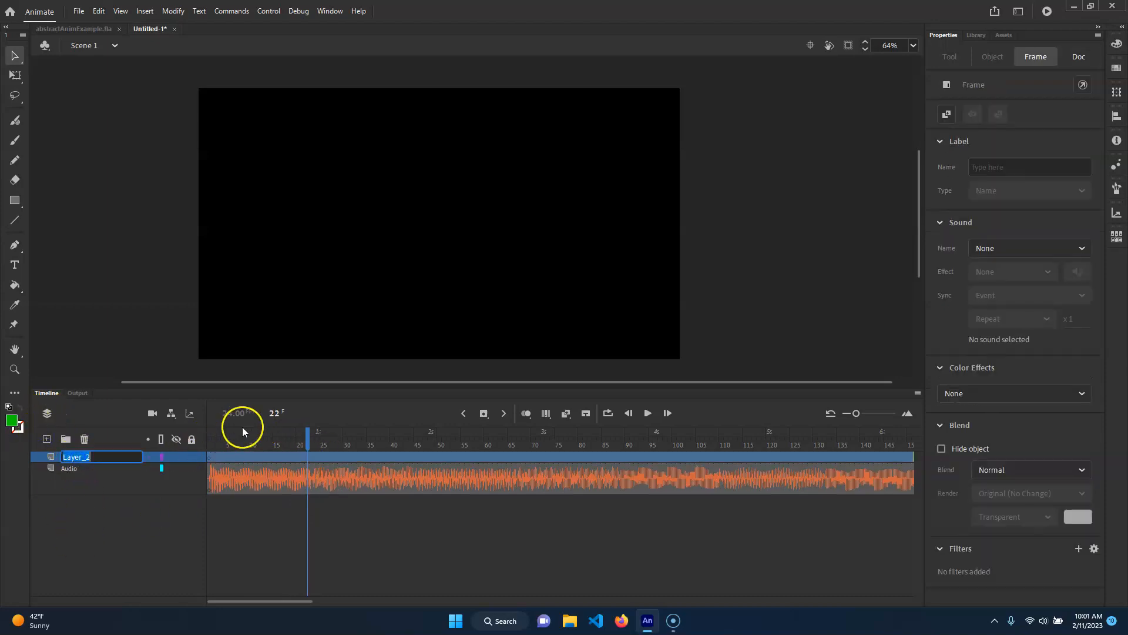
{"action": "type", "text": "Note"}
{"action": "key", "text": "Return"}
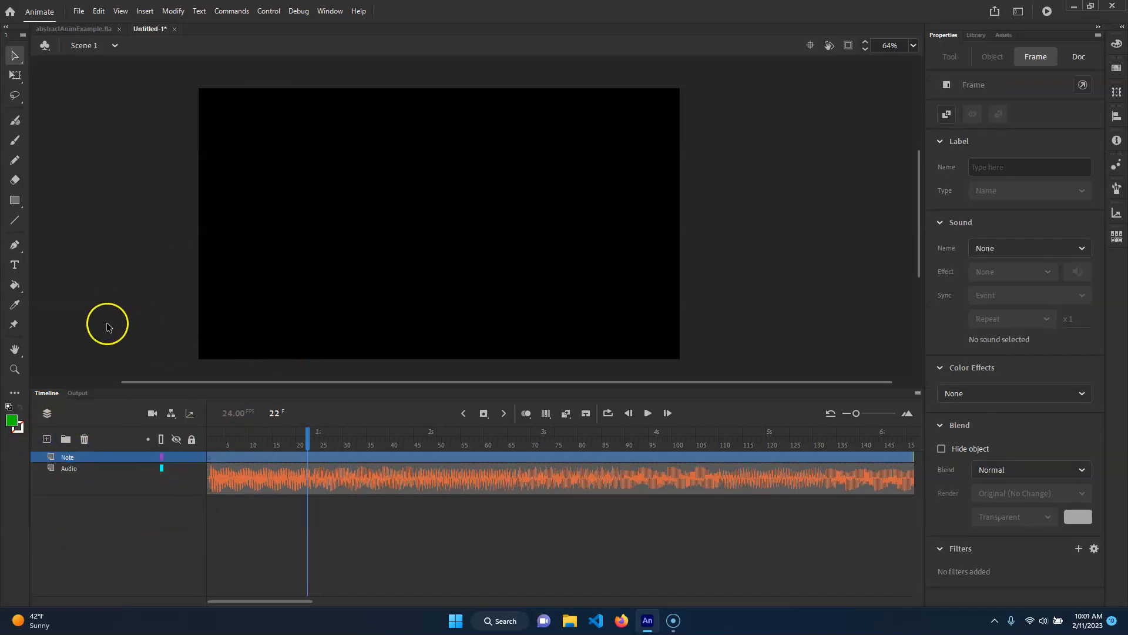
Step: Draw a green circle without stroke, about 60 px across, near X 120, Y 150 on the Note layer with the Oval tool
{"action": "left_click", "coordinate": [17, 202]}
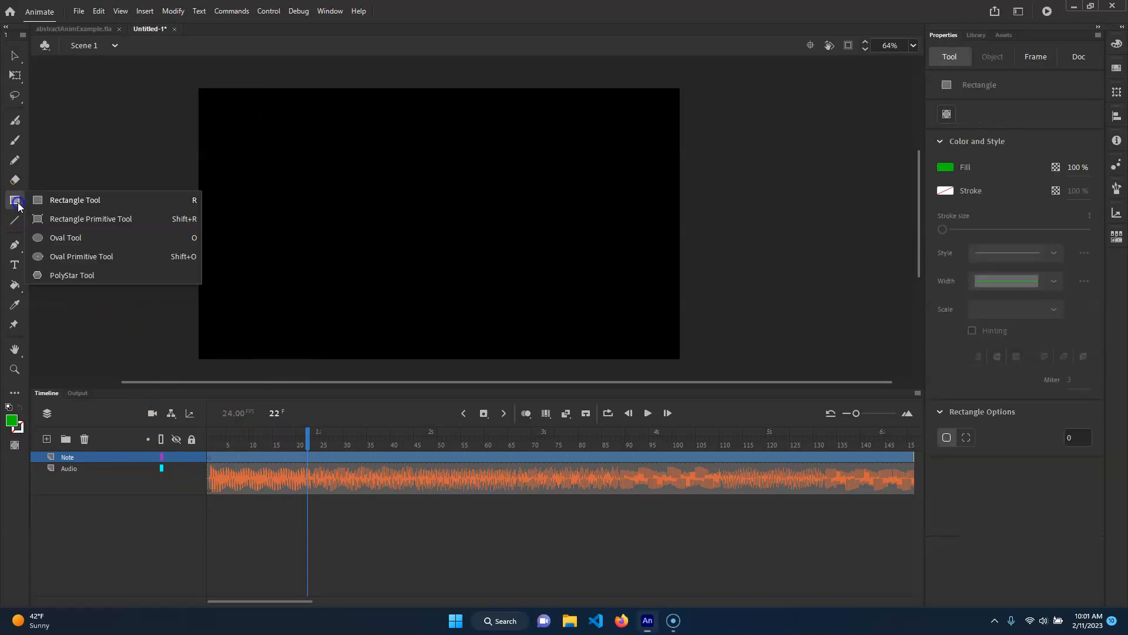
{"action": "left_click", "coordinate": [76, 238]}
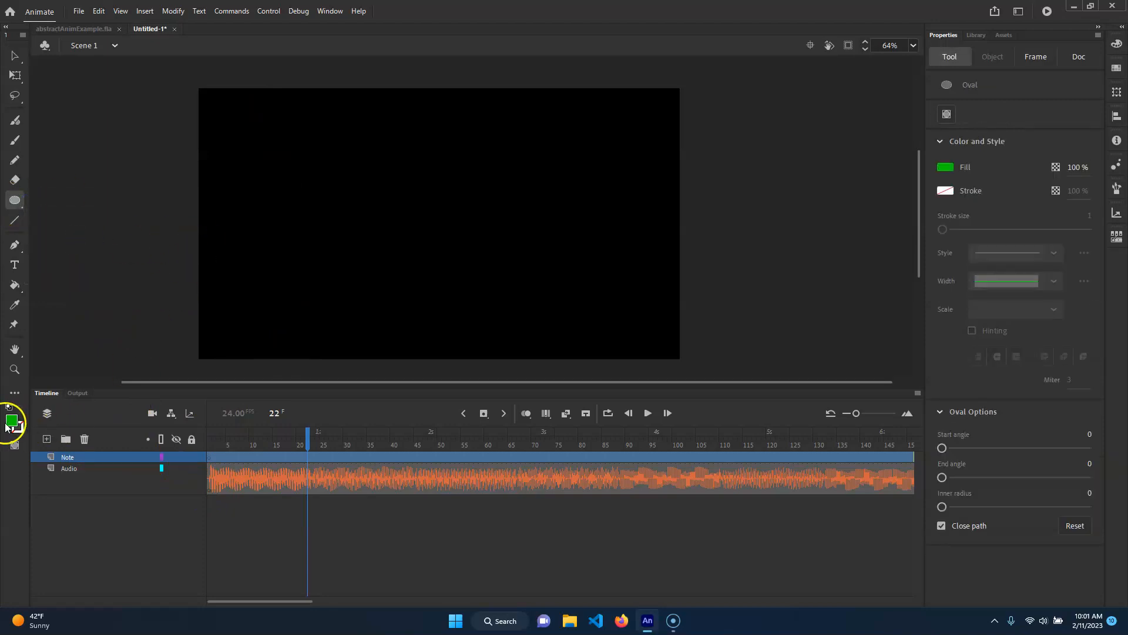
{"action": "left_click_drag", "start_coordinate": [244, 144], "coordinate": [271, 168]}
{"action": "left_click_drag", "start_coordinate": [351, 145], "coordinate": [351, 146]}
{"action": "left_click", "coordinate": [15, 56]}
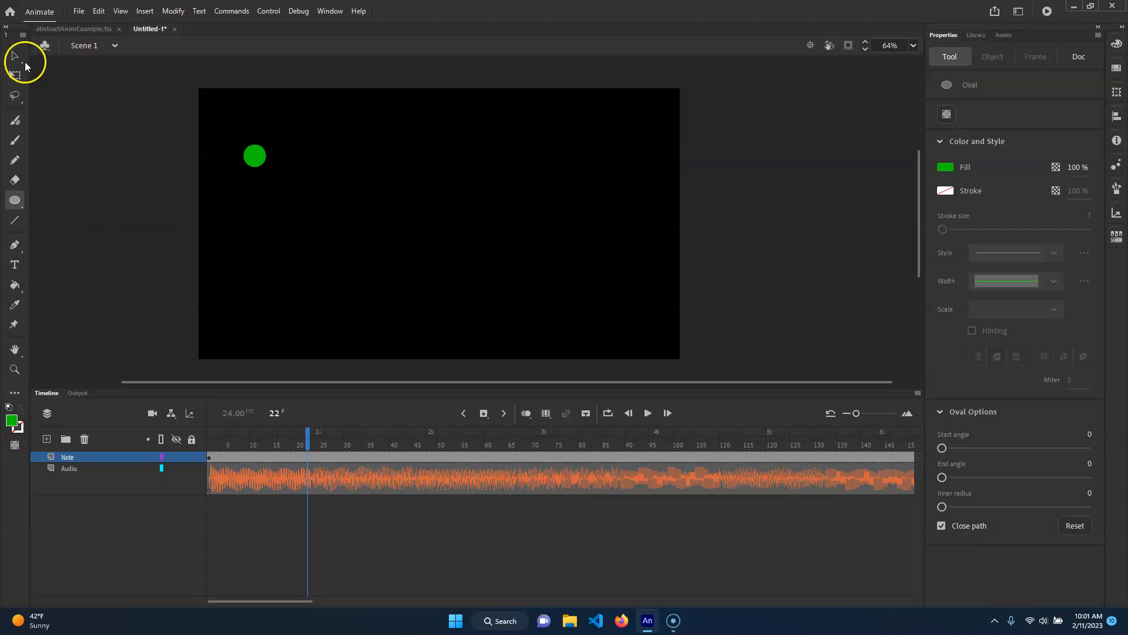
Step: Scrub the example animation in abstractAnimExample.fla, return to the Untitled-1 document, and check the green circle's properties
{"action": "left_click", "coordinate": [74, 29]}
{"action": "left_click_drag", "start_coordinate": [262, 435], "coordinate": [435, 449]}
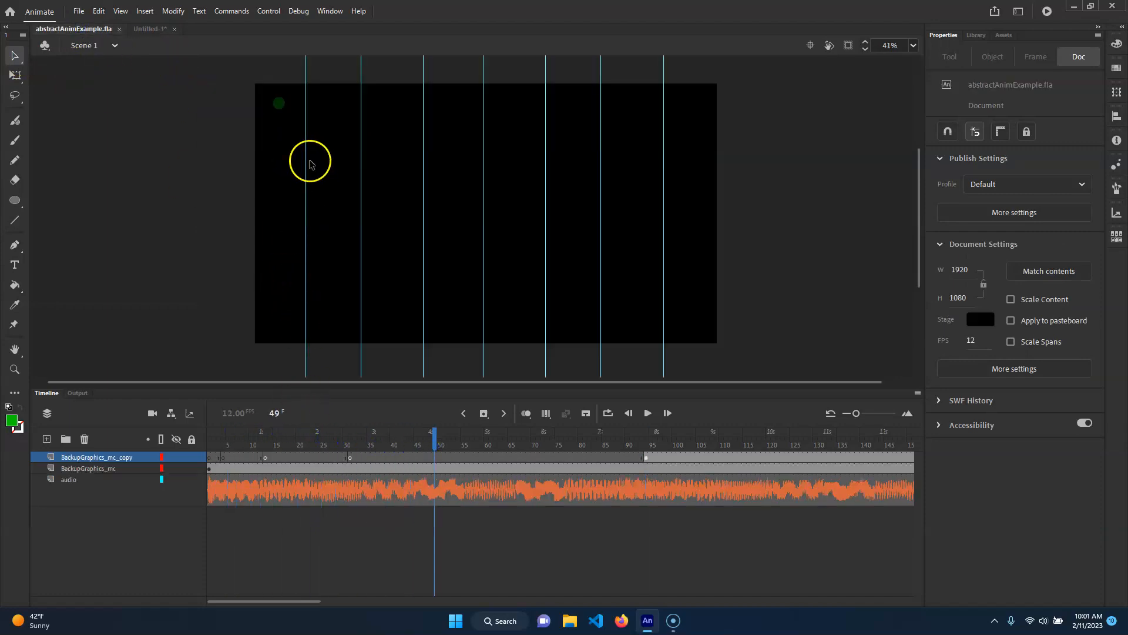
{"action": "left_click", "coordinate": [150, 28]}
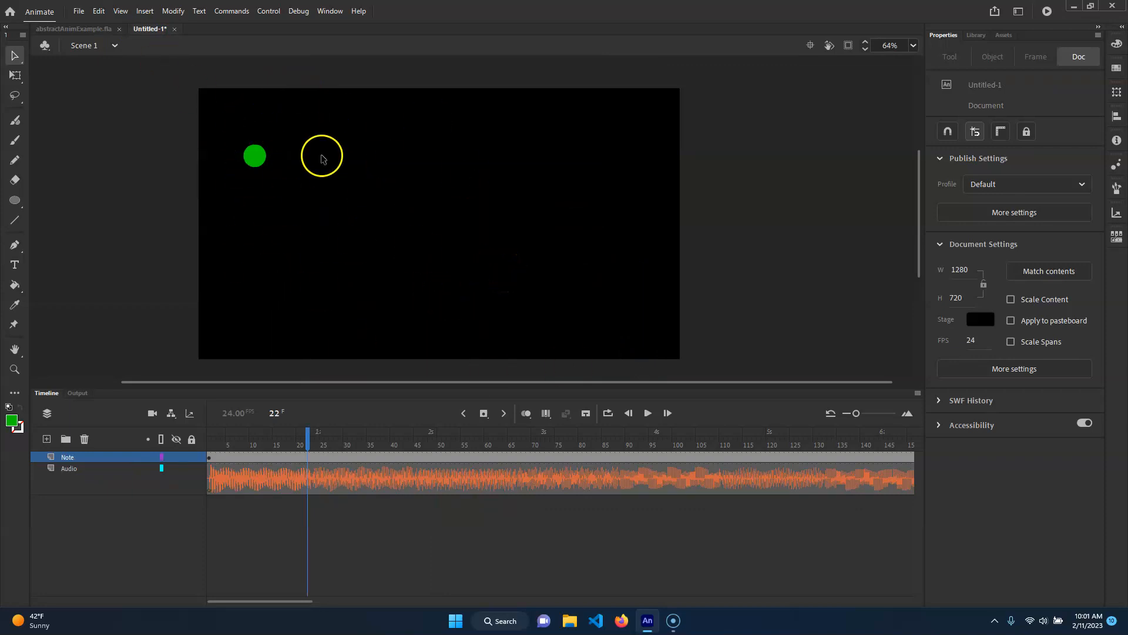
{"action": "left_click", "coordinate": [255, 158]}
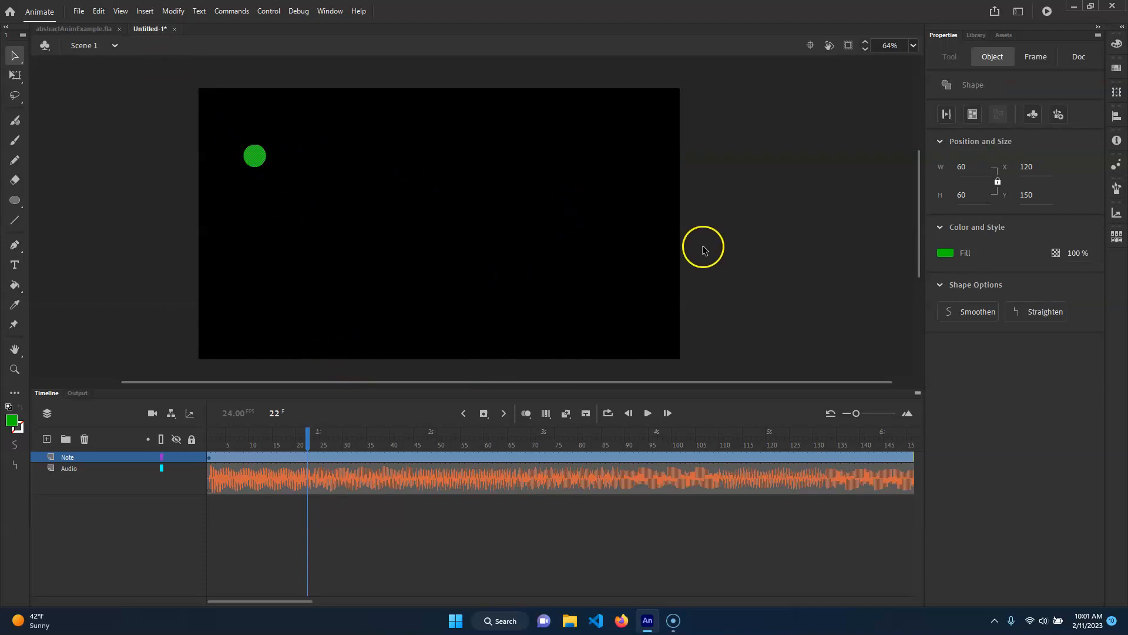
Step: Remove all frames of the Note layer after frame 22, keeping the circle only for the opening note
{"action": "left_click_drag", "start_coordinate": [307, 437], "coordinate": [203, 437]}
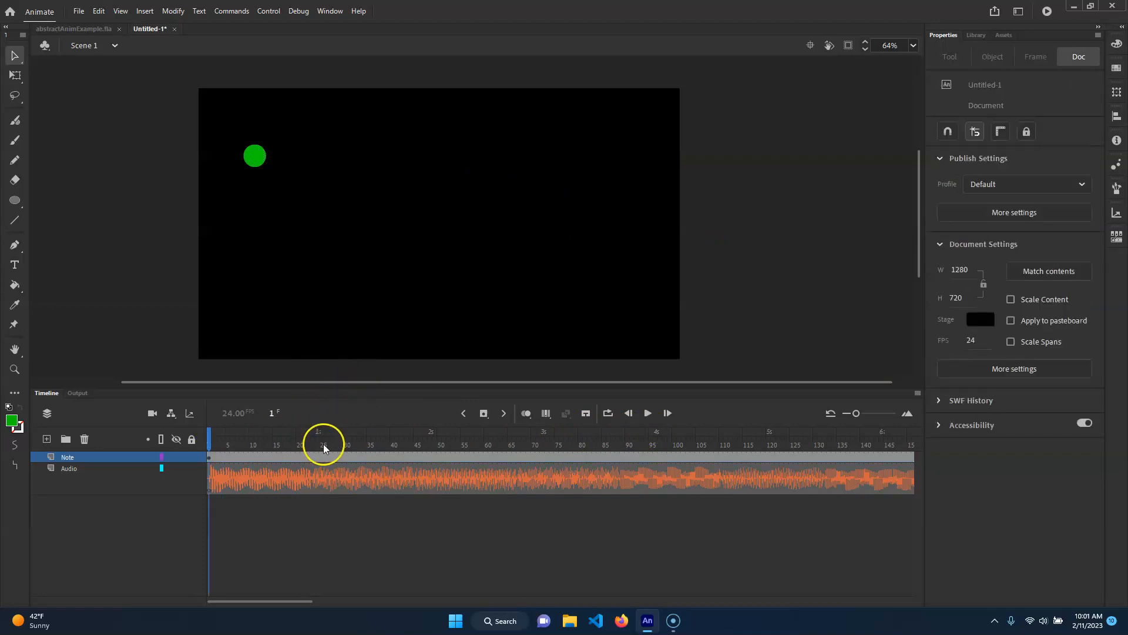
{"action": "left_click_drag", "start_coordinate": [211, 438], "coordinate": [979, 452]}
{"action": "left_click_drag", "start_coordinate": [681, 456], "coordinate": [309, 436]}
{"action": "right_click", "coordinate": [648, 462]}
{"action": "left_click", "coordinate": [705, 175]}
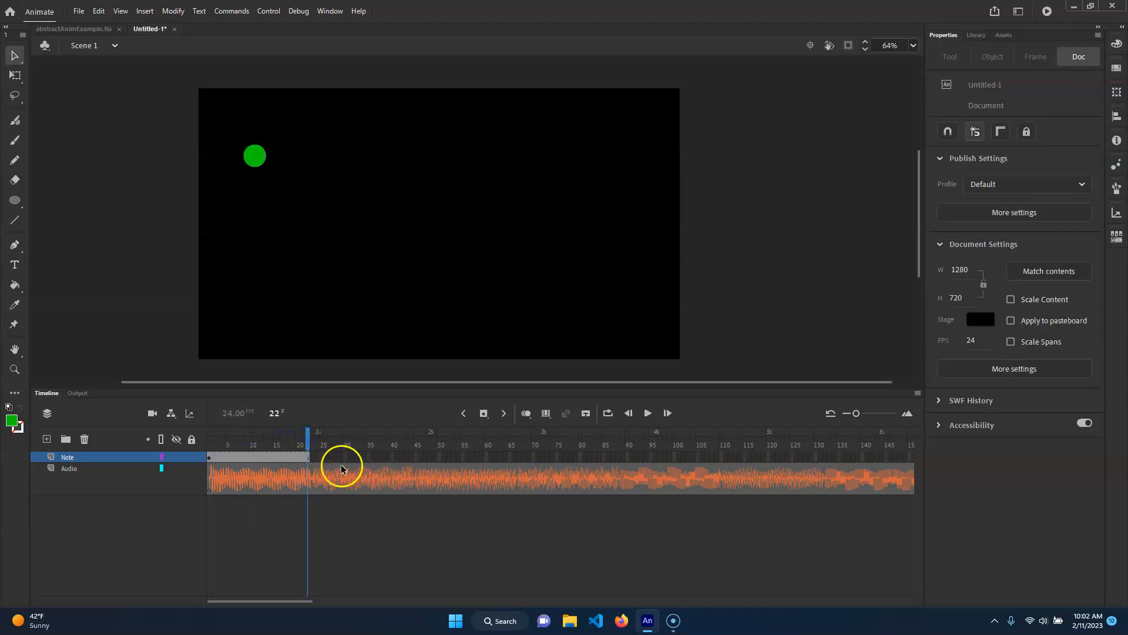
Step: Play the shortened note from the first frame, pause, and return the playhead to frame 1
{"action": "left_click_drag", "start_coordinate": [307, 439], "coordinate": [201, 437]}
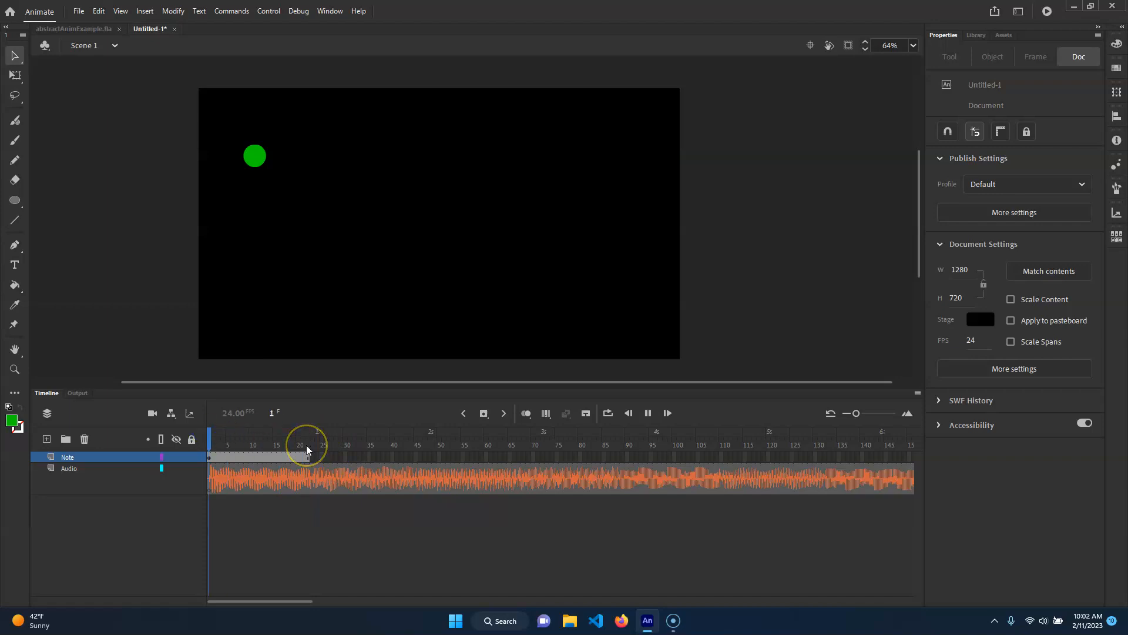
{"action": "key", "text": "Return"}
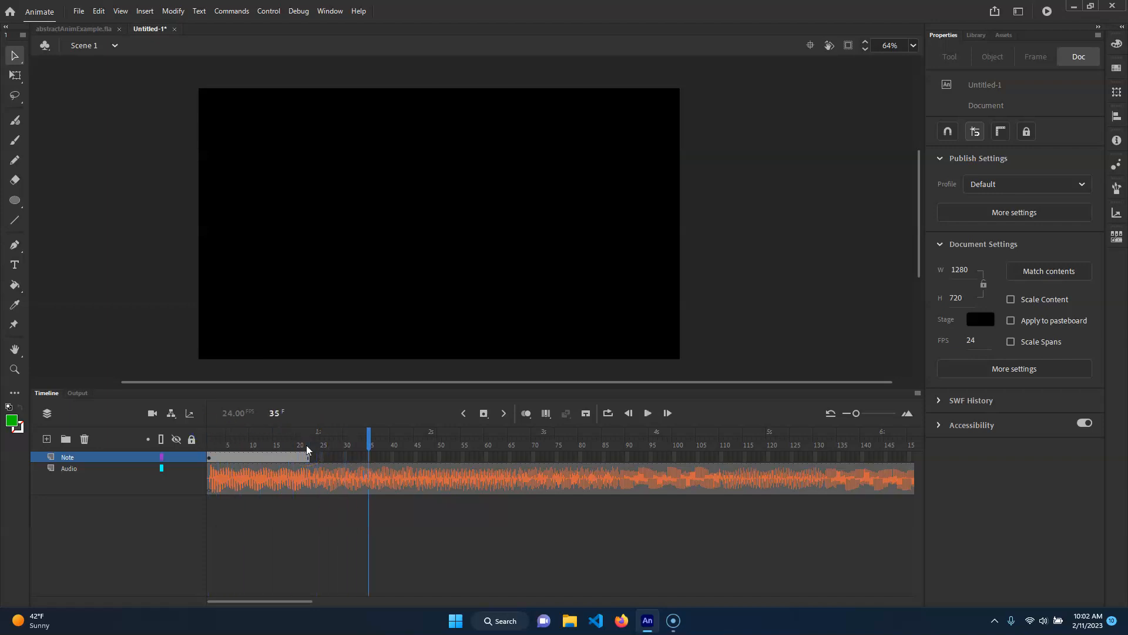
{"action": "left_click_drag", "start_coordinate": [315, 439], "coordinate": [181, 439]}
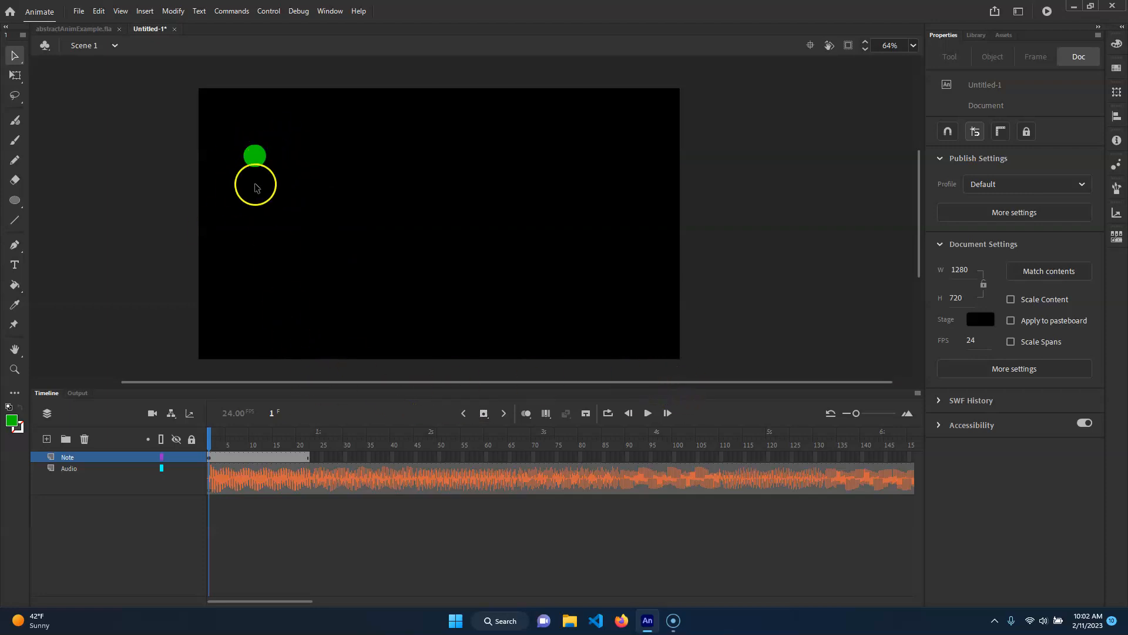
Step: Convert the green circle to a Movie Clip symbol named Note_mc
{"action": "left_click", "coordinate": [254, 157]}
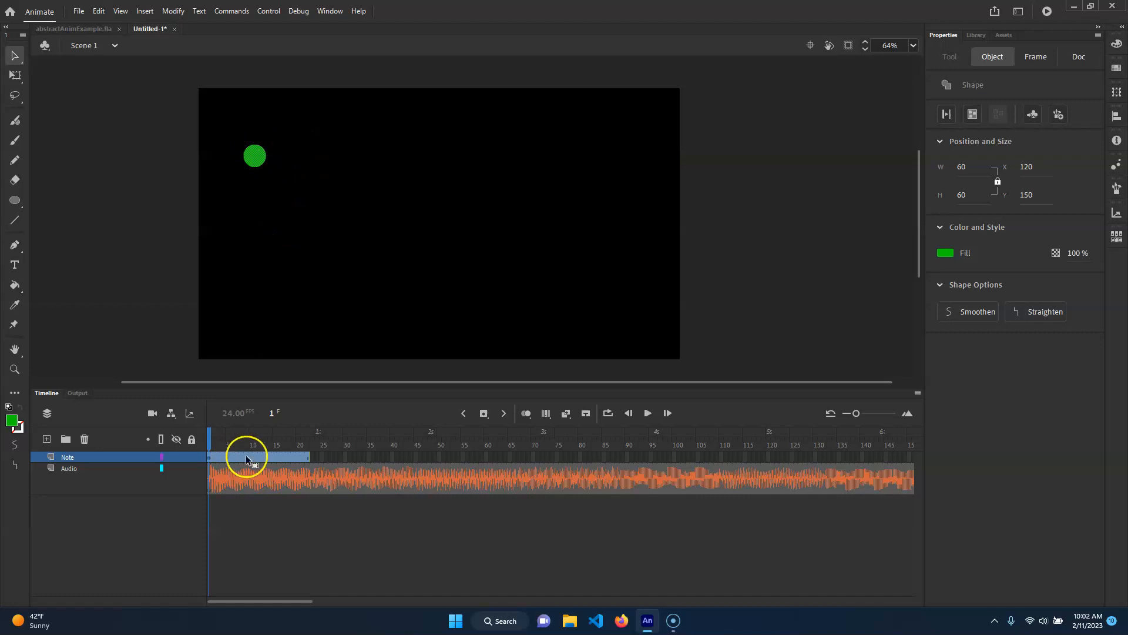
{"action": "left_click", "coordinate": [173, 11]}
{"action": "left_click", "coordinate": [228, 42]}
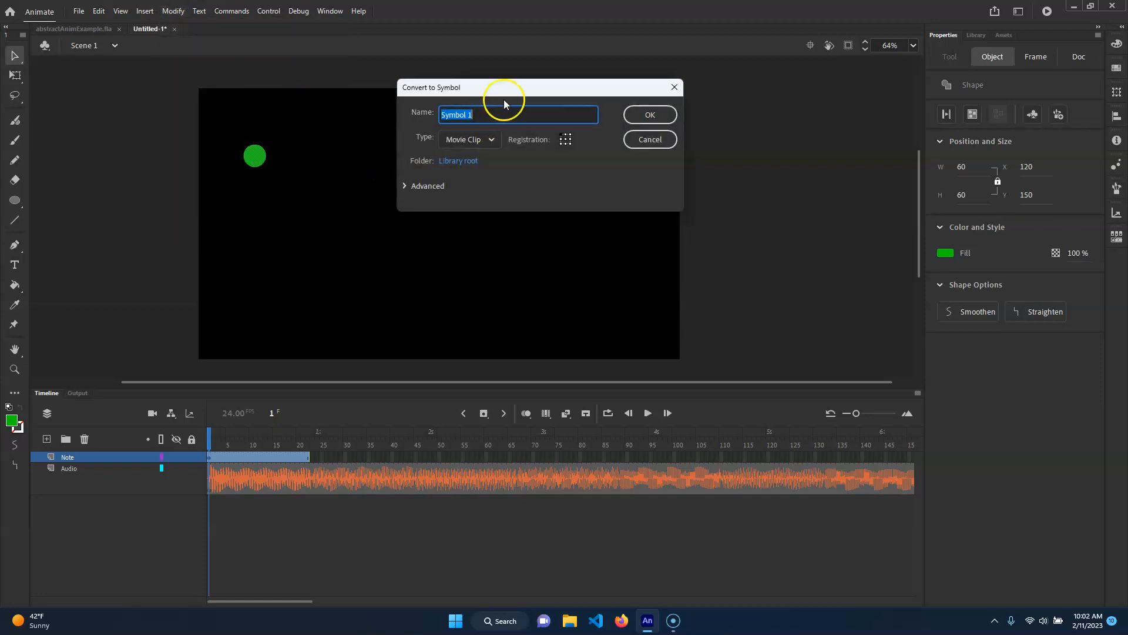
{"action": "type", "text": "Note_mc"}
{"action": "key", "text": "Return"}
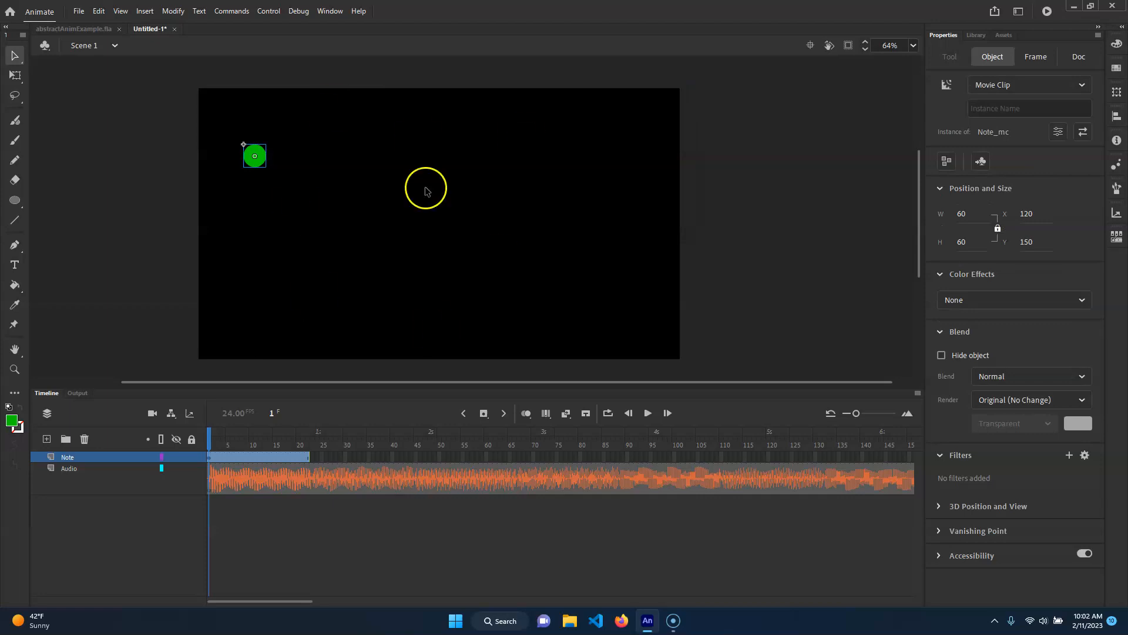
{"action": "left_click", "coordinate": [297, 528]}
Step: Create a motion tween on the Note layer's 22-frame span
{"action": "left_click", "coordinate": [247, 440]}
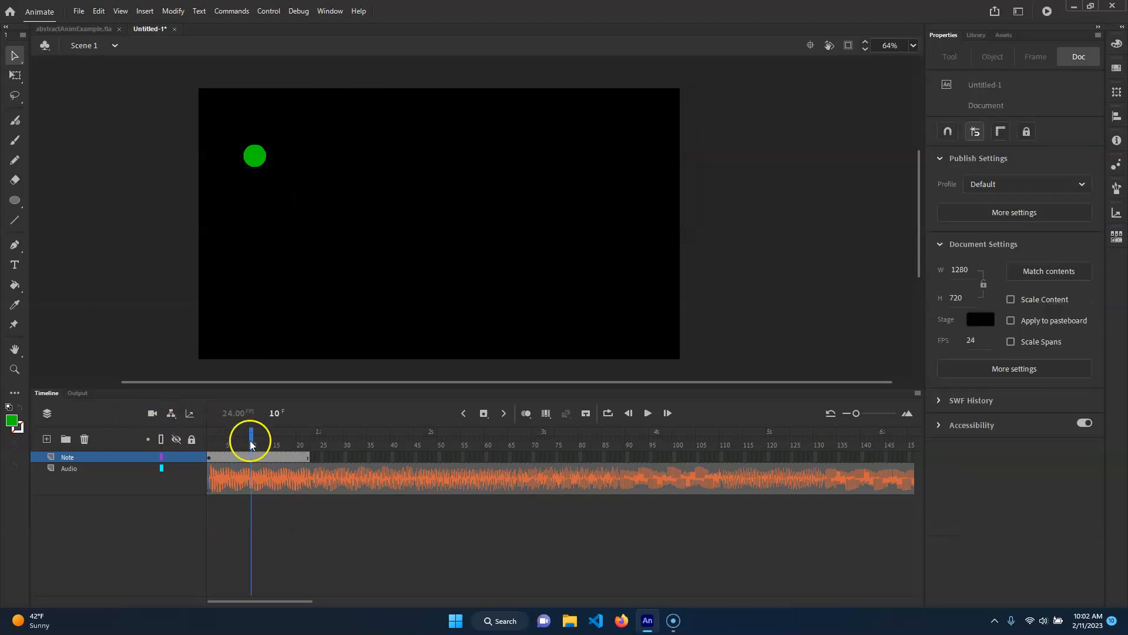
{"action": "left_click", "coordinate": [246, 457]}
{"action": "right_click", "coordinate": [246, 458]}
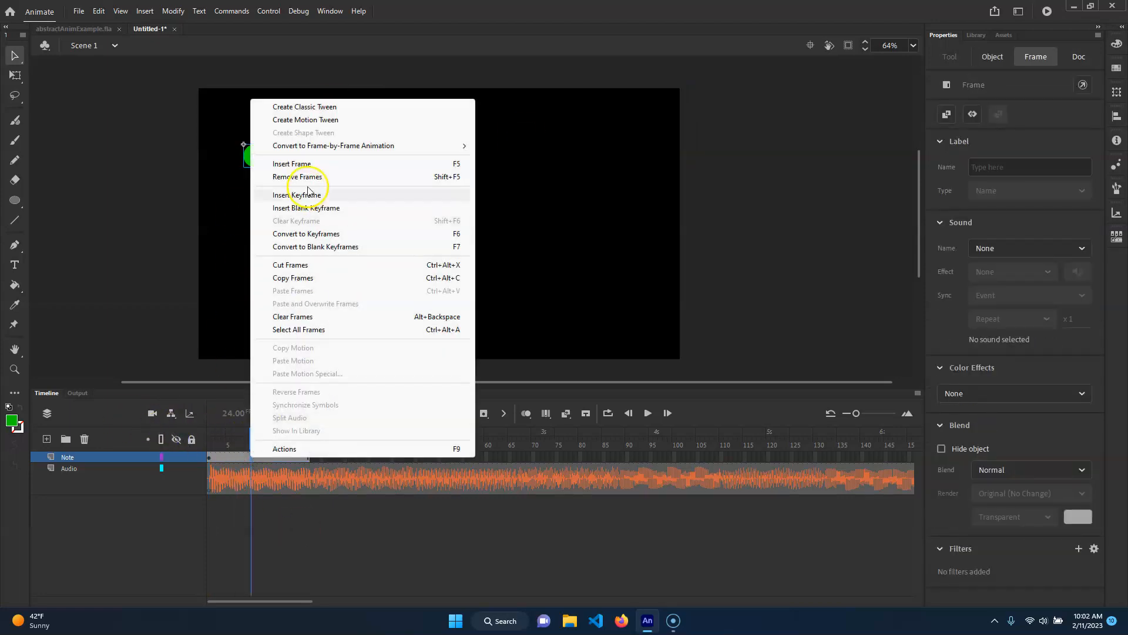
{"action": "left_click", "coordinate": [351, 121]}
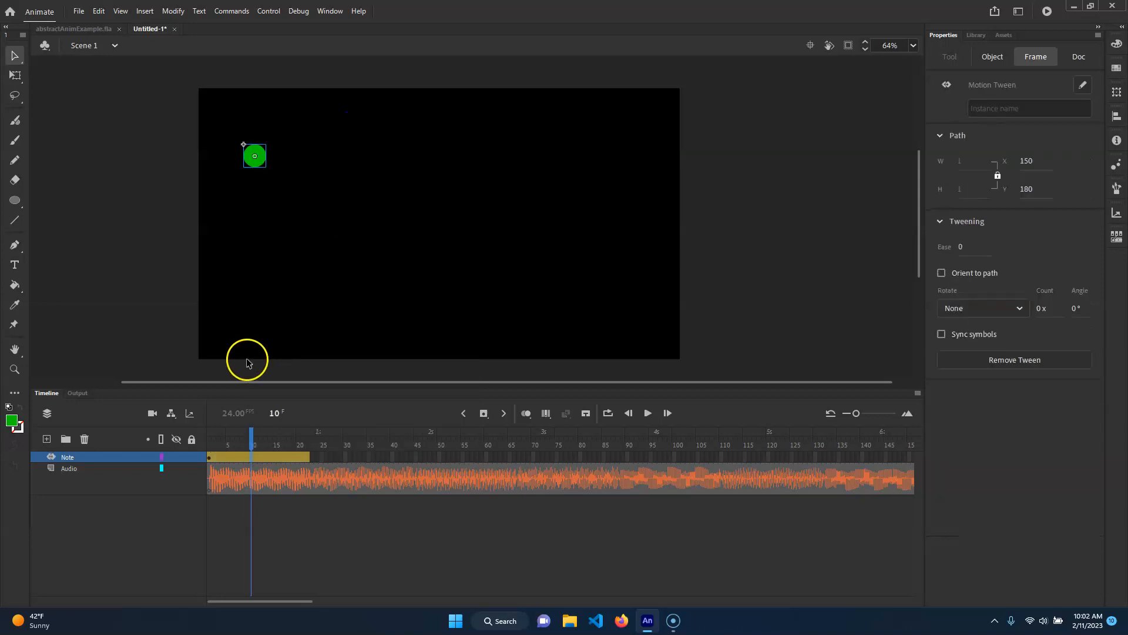
Step: Try to move the circle straight down to about Y 280 at frame 1
{"action": "left_click_drag", "start_coordinate": [247, 436], "coordinate": [210, 445]}
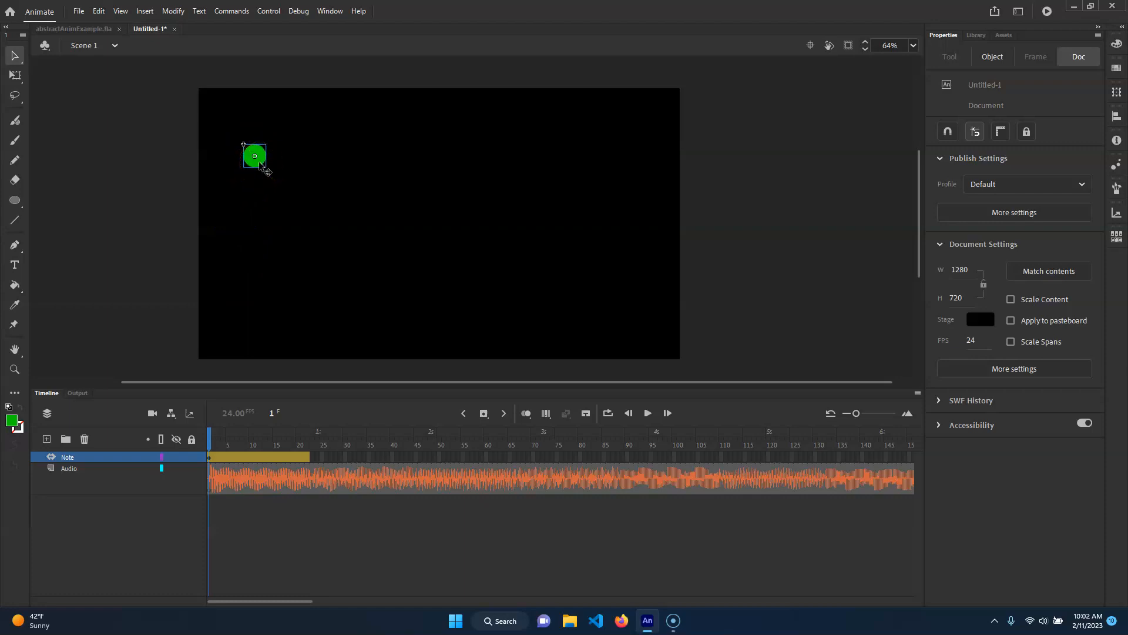
{"action": "left_click_drag", "start_coordinate": [259, 163], "coordinate": [259, 185]}
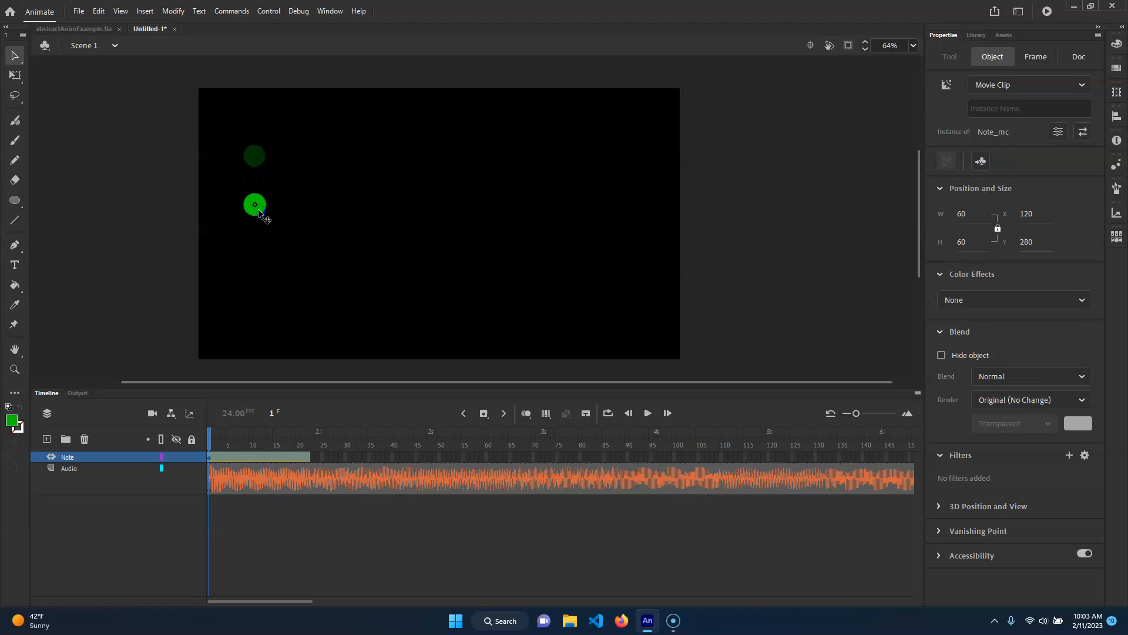
{"action": "left_click_drag", "start_coordinate": [258, 209], "coordinate": [258, 210]}
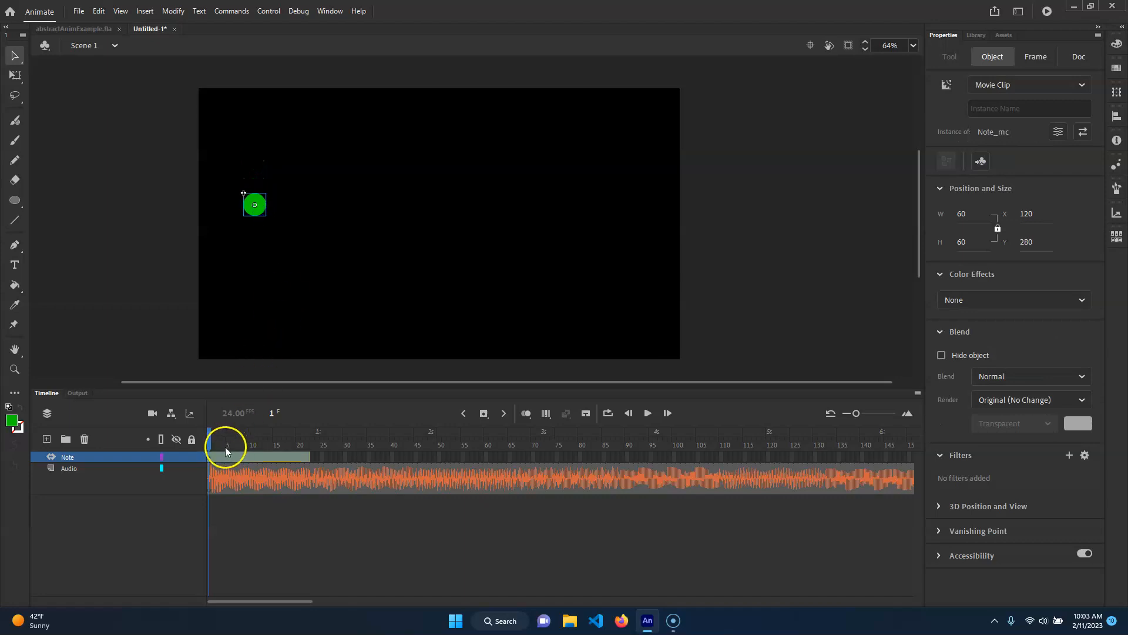
{"action": "key", "text": "ctrl+z"}
Step: Move the circle straight down to about Y 270 at frame 22, and play the tween from the first frame
{"action": "left_click_drag", "start_coordinate": [212, 435], "coordinate": [309, 438]}
{"action": "left_click_drag", "start_coordinate": [266, 168], "coordinate": [264, 208]}
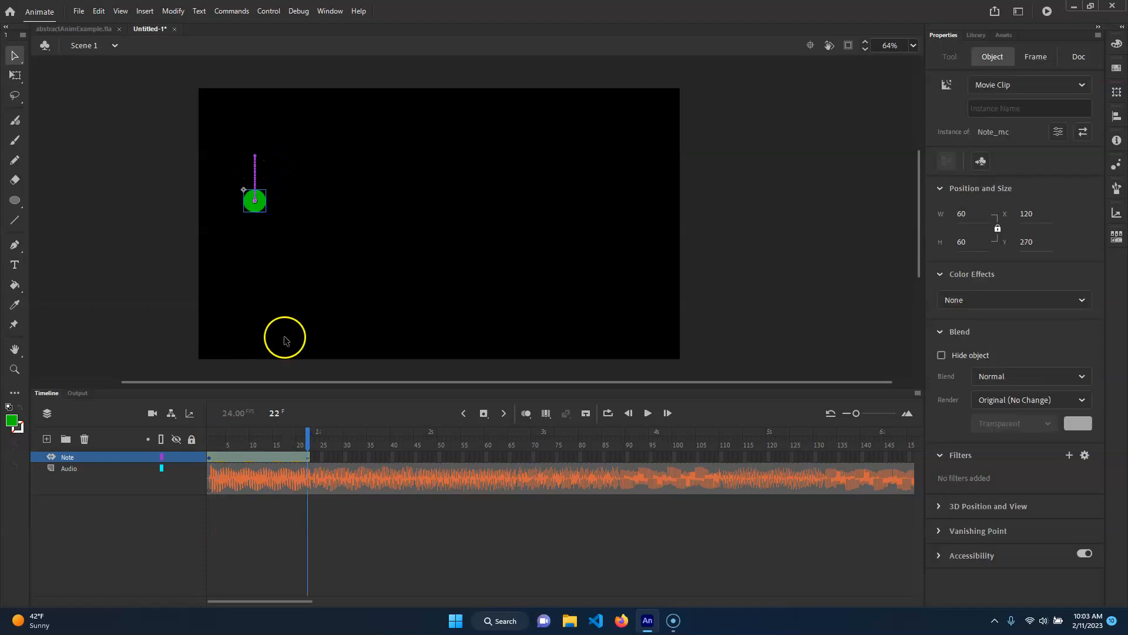
{"action": "left_click_drag", "start_coordinate": [305, 434], "coordinate": [181, 422]}
{"action": "key", "text": "Return"}
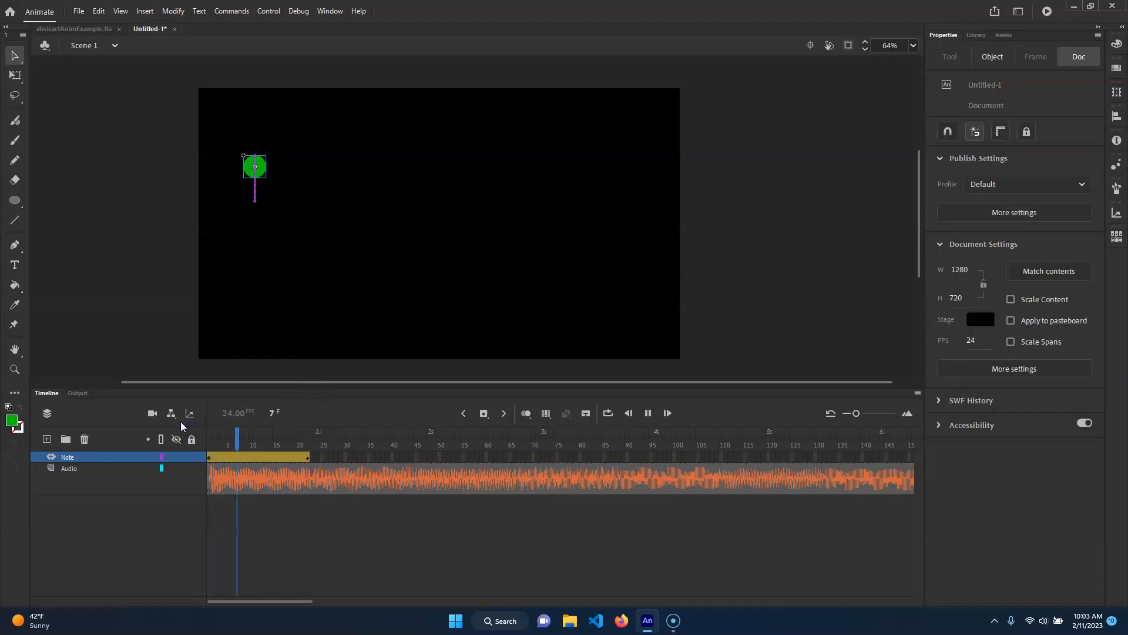
{"action": "key", "text": "Return"}
Step: Move the circle straight down to about Y 300 at frame 22, and play the tween from the first frame
{"action": "left_click_drag", "start_coordinate": [263, 429], "coordinate": [307, 435]}
{"action": "left_click", "coordinate": [263, 211]}
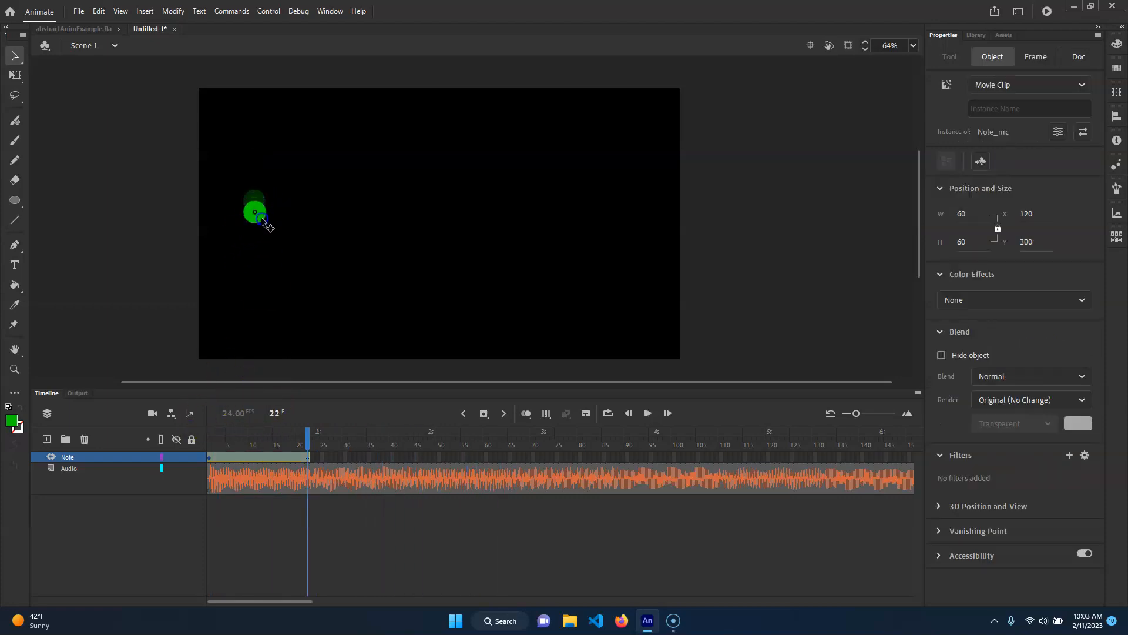
{"action": "left_click_drag", "start_coordinate": [306, 442], "coordinate": [154, 431]}
{"action": "key", "text": "Return"}
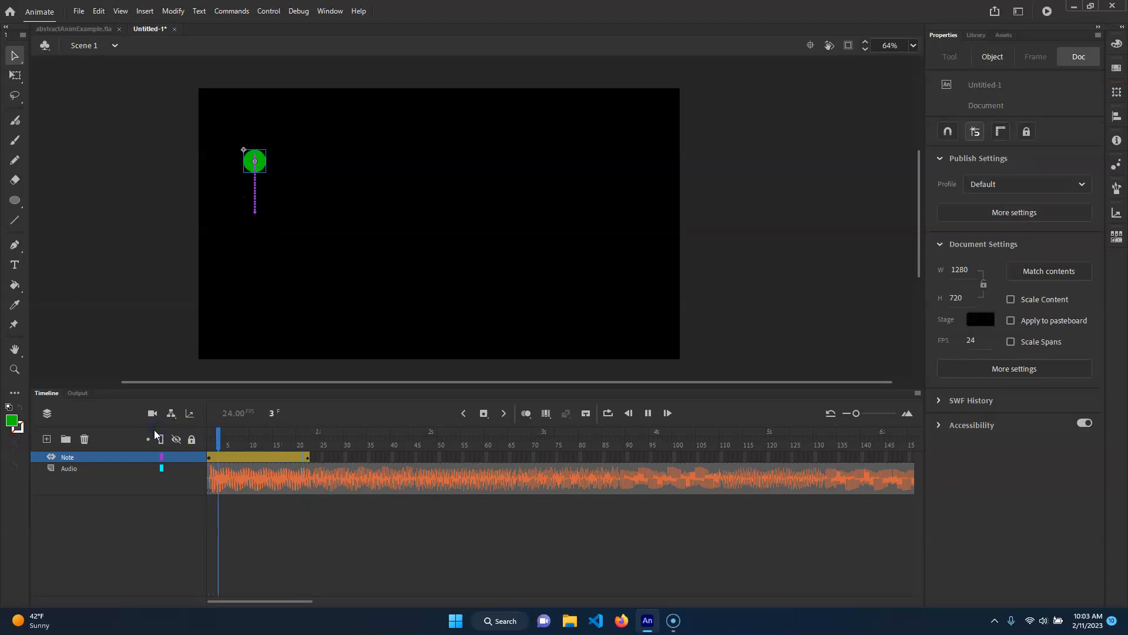
{"action": "key", "text": "Return"}
{"action": "left_click_drag", "start_coordinate": [320, 434], "coordinate": [209, 430]}
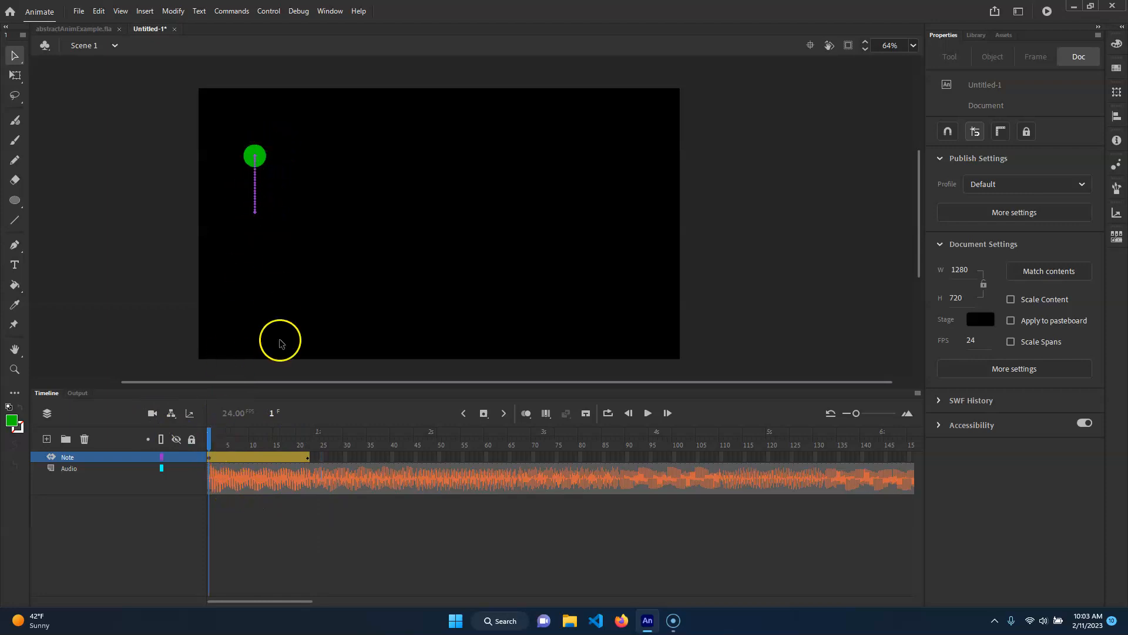
Step: Shape the Note tween's Y location curve into an ease-out, with a horizontal handle from frame 22 back to about frame 9
{"action": "double_click", "coordinate": [253, 457]}
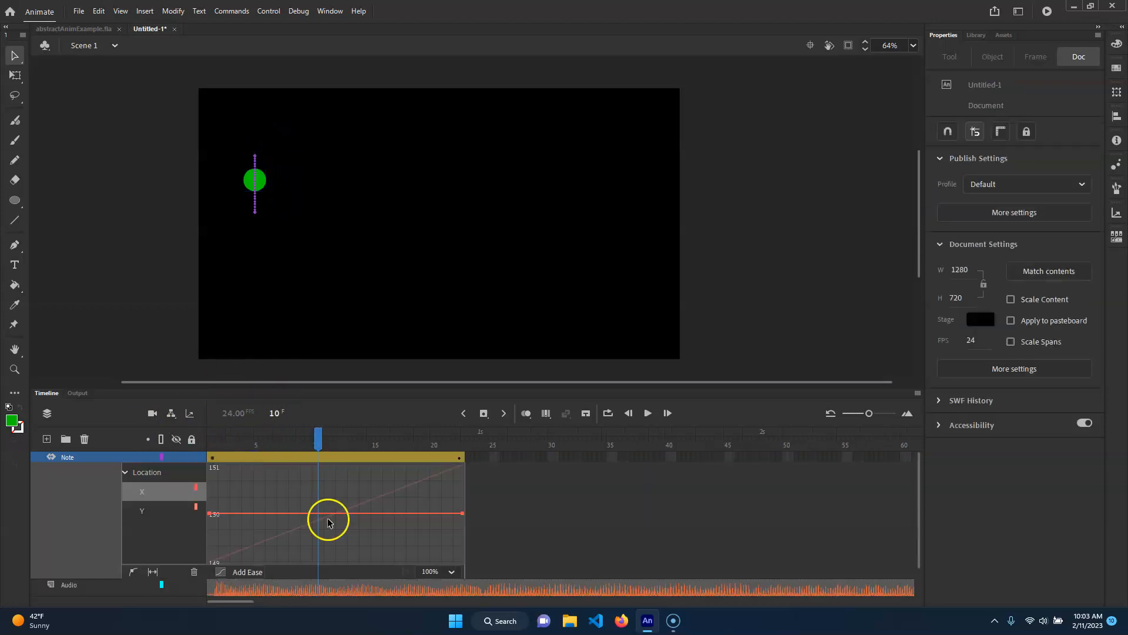
{"action": "left_click", "coordinate": [158, 511]}
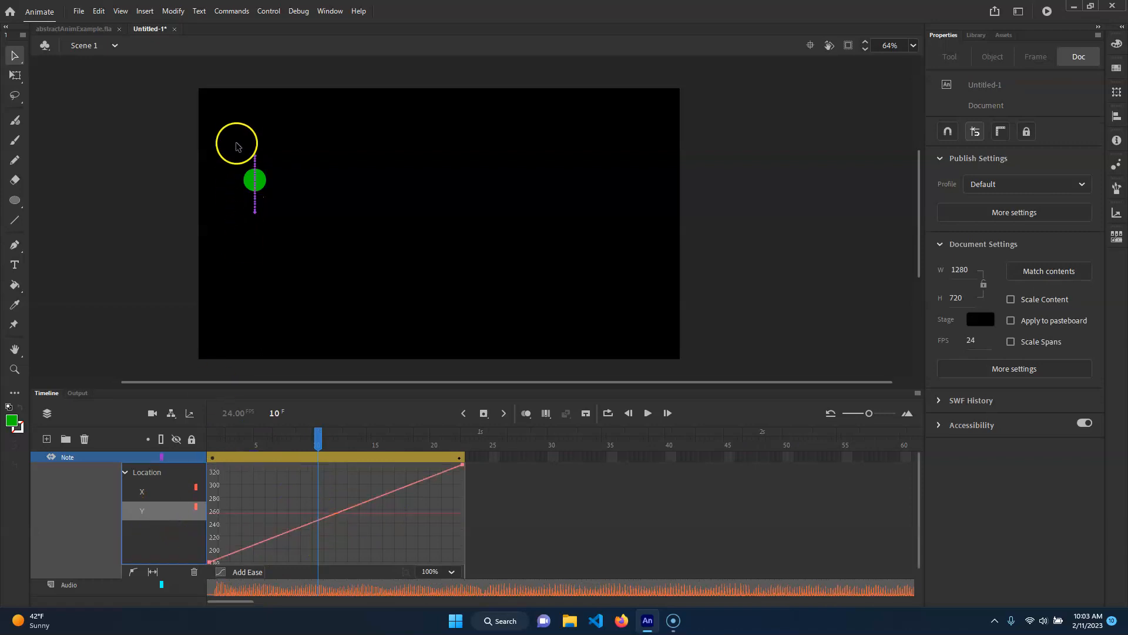
{"action": "left_click", "coordinate": [156, 491]}
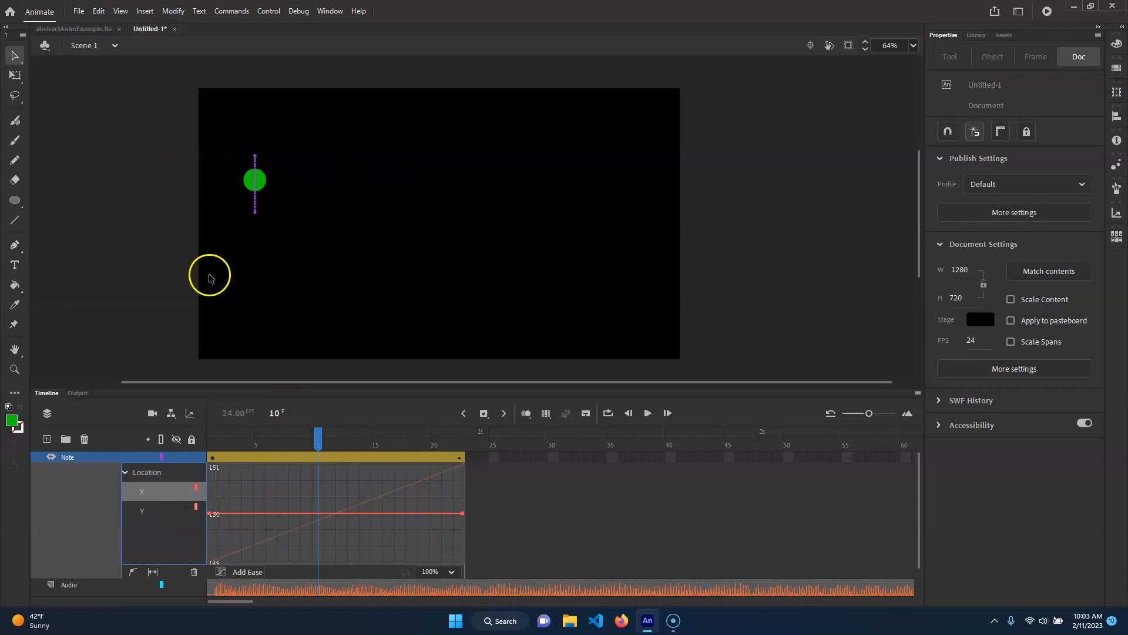
{"action": "left_click", "coordinate": [146, 512]}
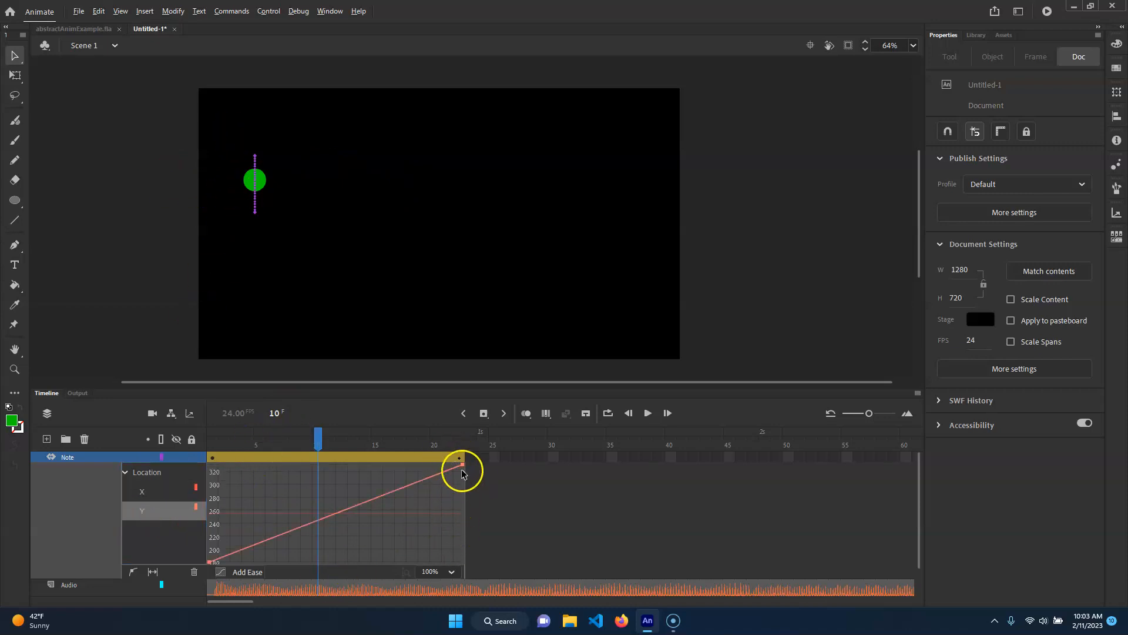
{"action": "left_click_drag", "start_coordinate": [464, 464], "coordinate": [303, 515]}
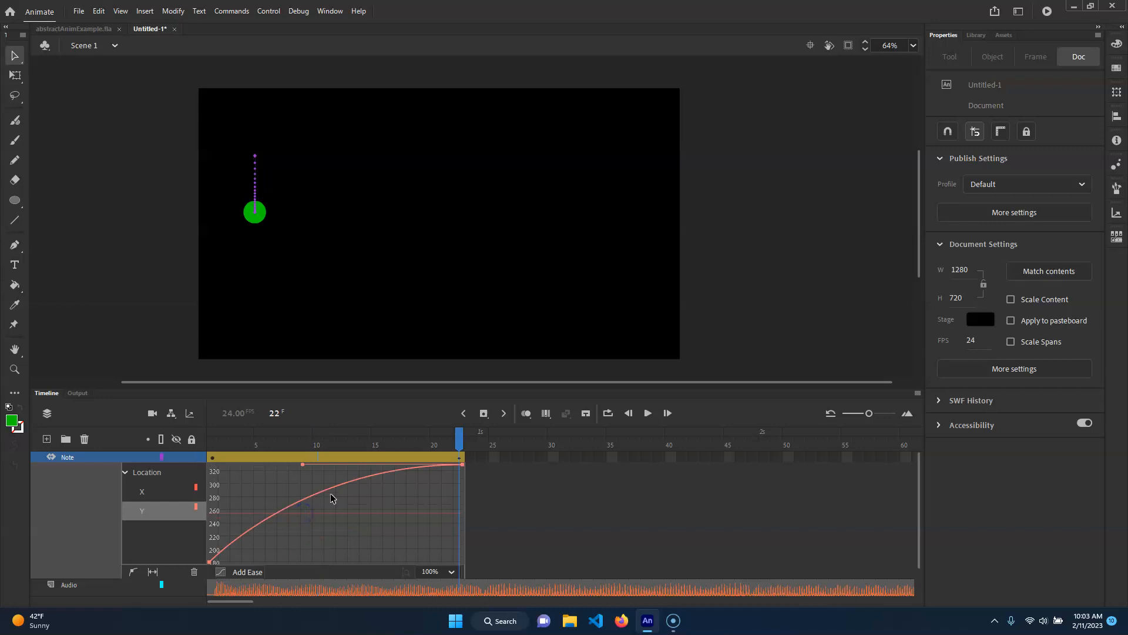
Step: Play the eased tween twice from the first frame, and close its property graph
{"action": "key", "text": "Return"}
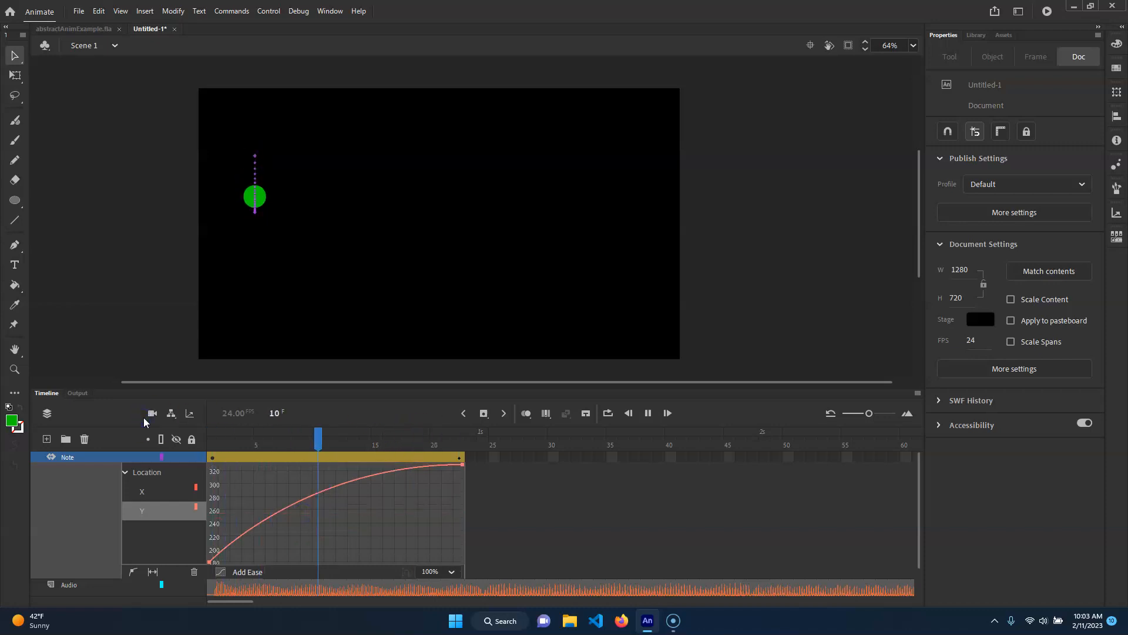
{"action": "key", "text": "Return"}
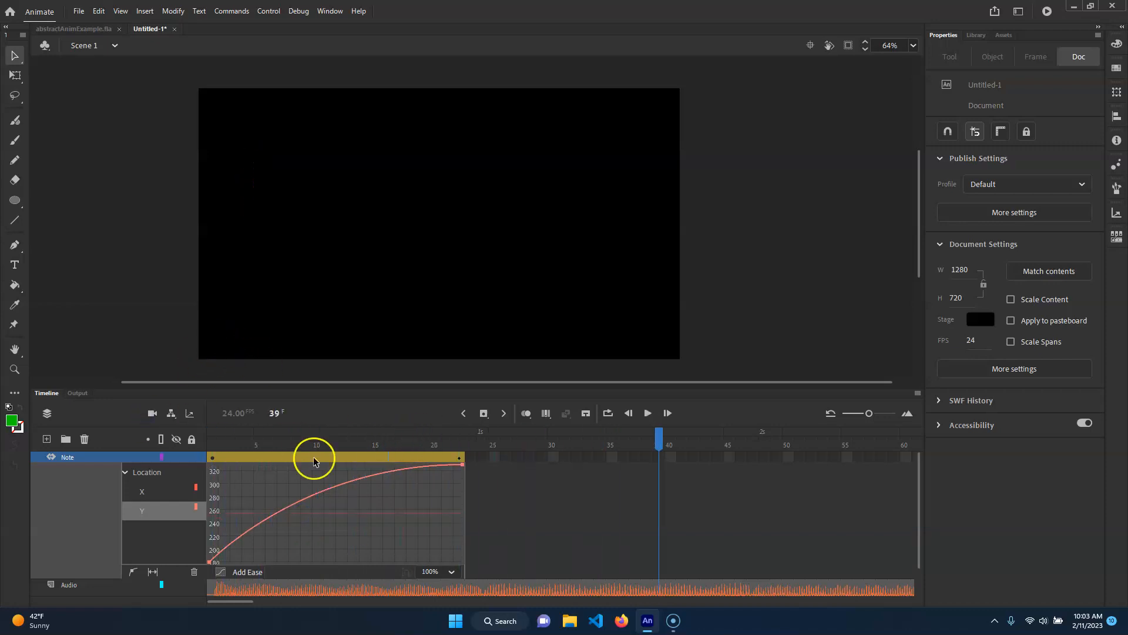
{"action": "left_click", "coordinate": [203, 432]}
{"action": "key", "text": "Return"}
{"action": "key", "text": "Return"}
{"action": "left_click_drag", "start_coordinate": [414, 436], "coordinate": [175, 449]}
{"action": "double_click", "coordinate": [305, 459]}
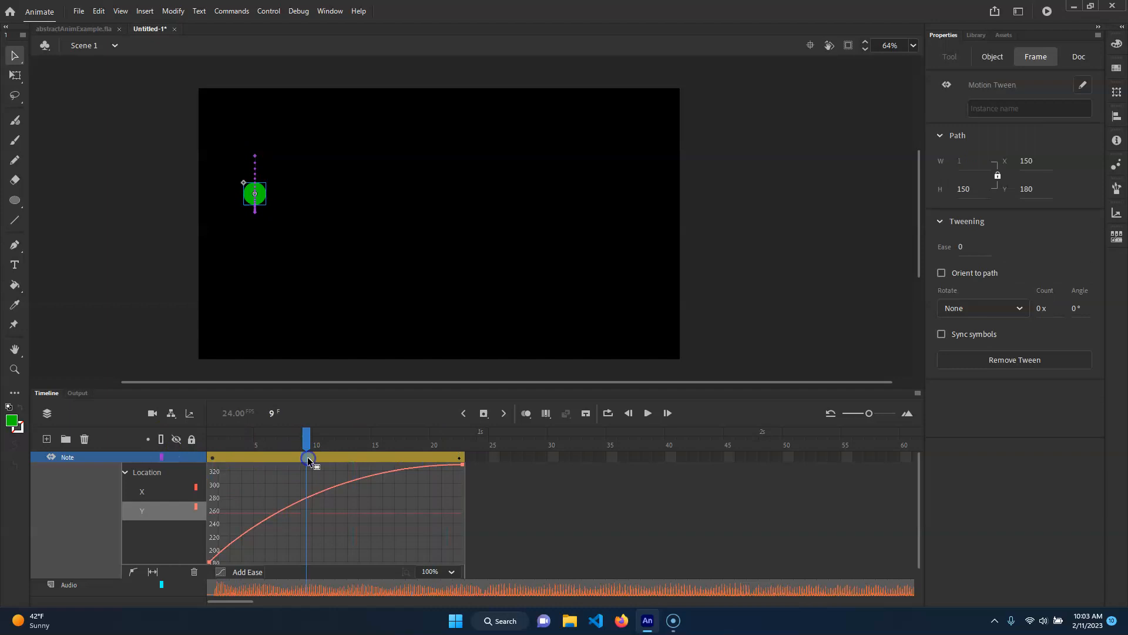
Step: Scale the circle down around its center to about 20 px wide at frame 1 with Free Transform
{"action": "left_click_drag", "start_coordinate": [245, 436], "coordinate": [178, 440]}
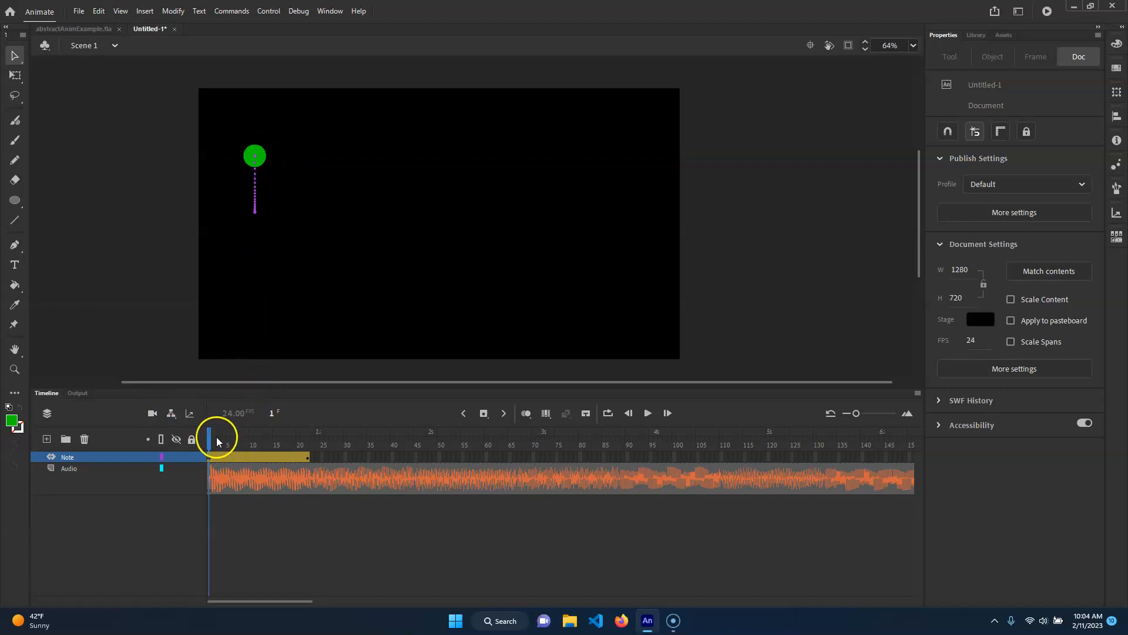
{"action": "left_click", "coordinate": [261, 158]}
{"action": "left_click", "coordinate": [262, 161]}
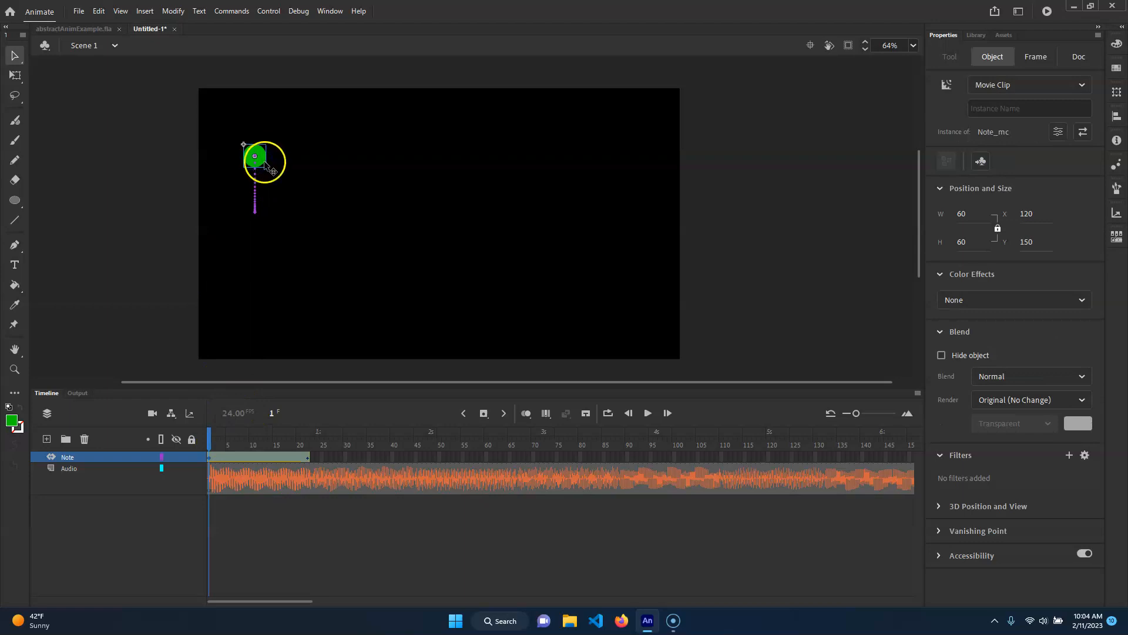
{"action": "key", "text": "q"}
{"action": "key", "text": "ctrl+equal"}
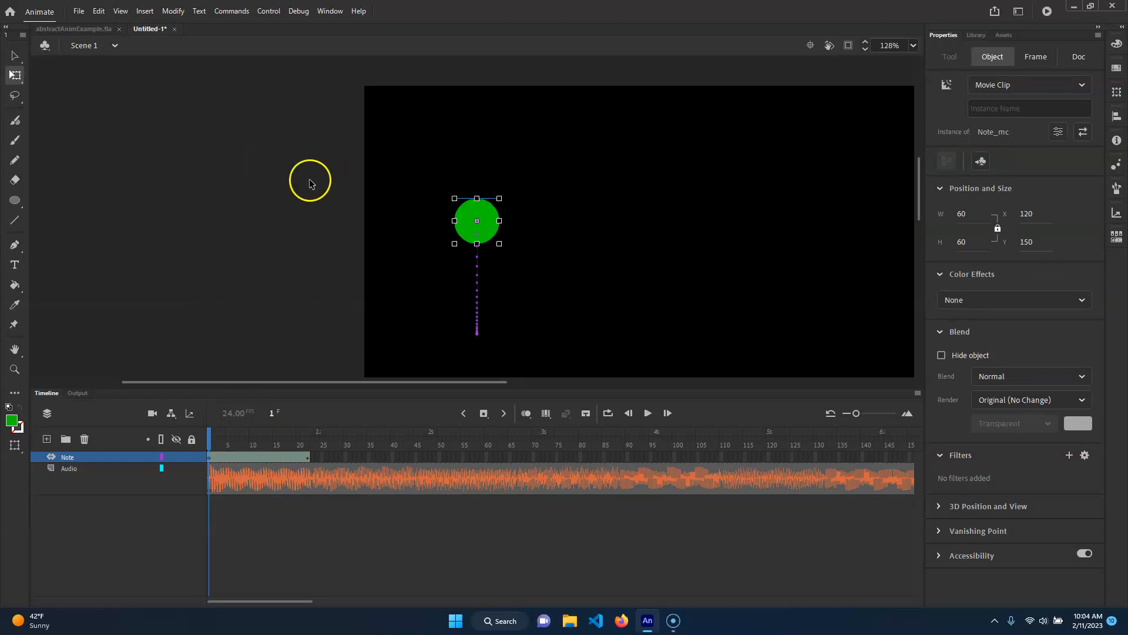
{"action": "left_click_drag", "start_coordinate": [499, 243], "coordinate": [489, 232]}
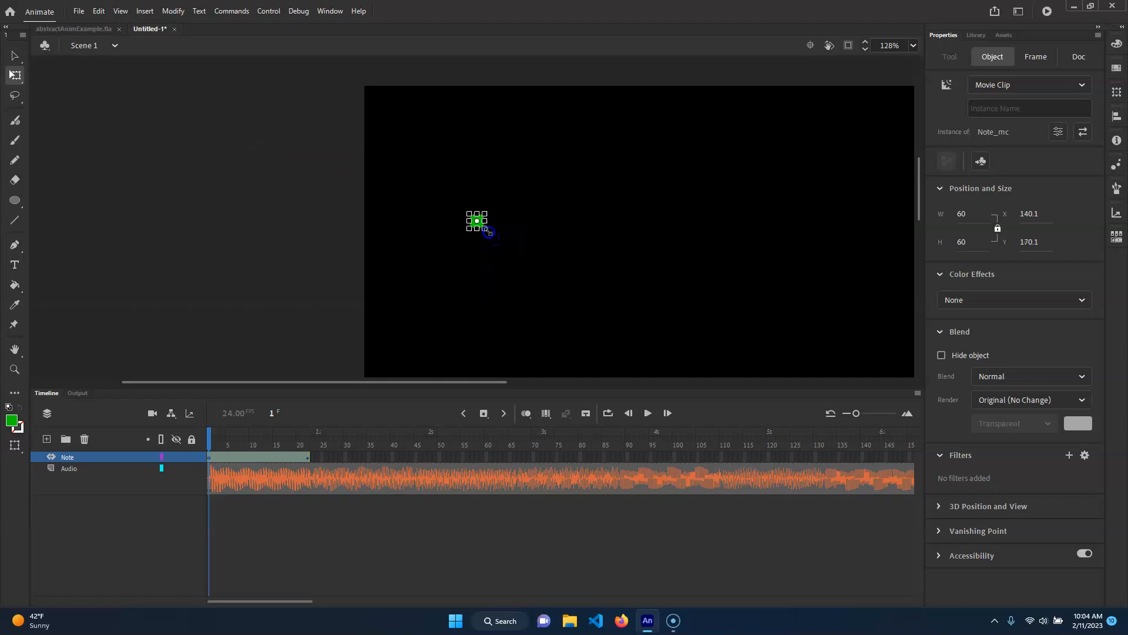
Step: Scale the circle up around its center to about 47 px wide at frame 17
{"action": "left_click_drag", "start_coordinate": [217, 434], "coordinate": [285, 439]}
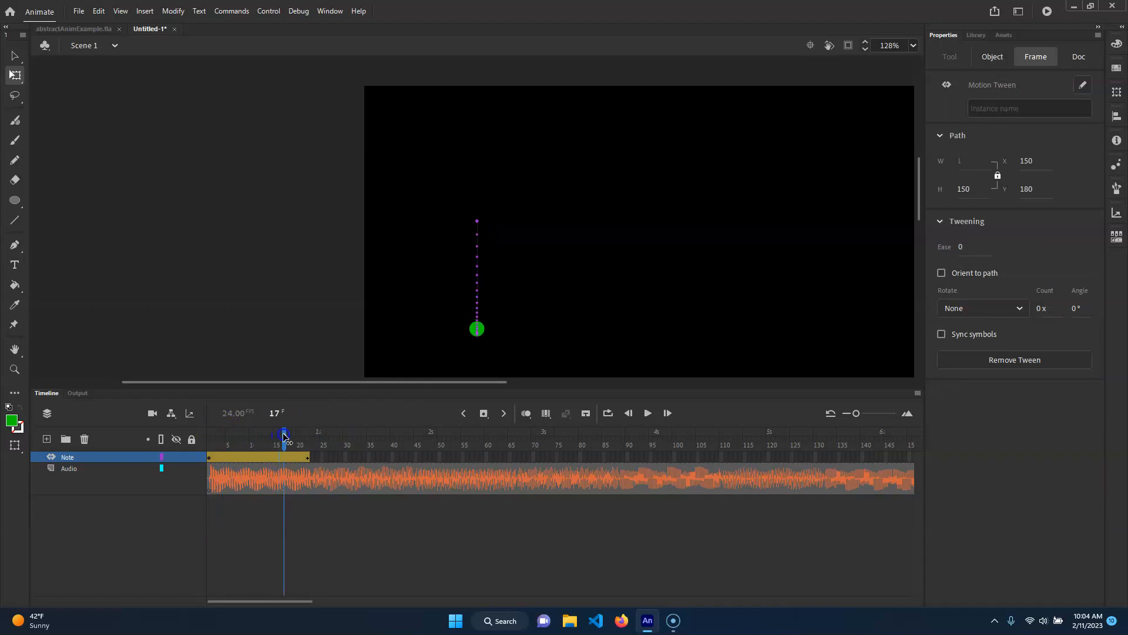
{"action": "left_click", "coordinate": [477, 327]}
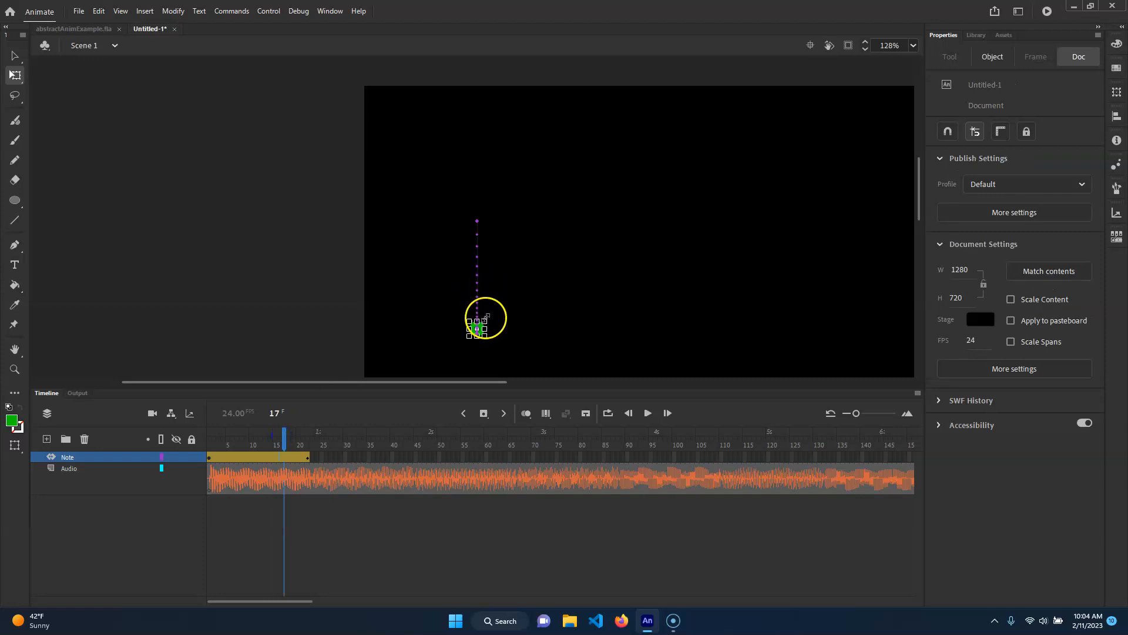
{"action": "left_click_drag", "start_coordinate": [486, 319], "coordinate": [500, 312]}
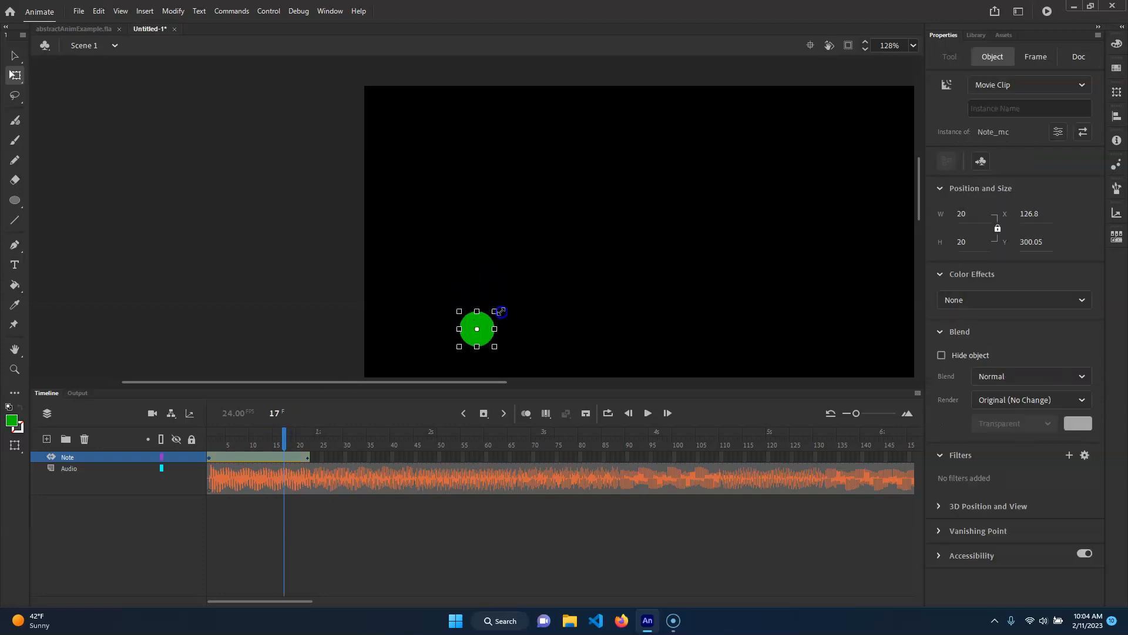
Step: Scale the circle down to about 20 px wide at frame 22, and play the tween from the first frame
{"action": "mouse_move", "coordinate": [288, 438]}
{"action": "left_mouse_down"}
{"action": "mouse_move", "coordinate": [307, 438]}
{"action": "mouse_move", "coordinate": [210, 438]}
{"action": "mouse_move", "coordinate": [307, 433]}
{"action": "left_mouse_up"}
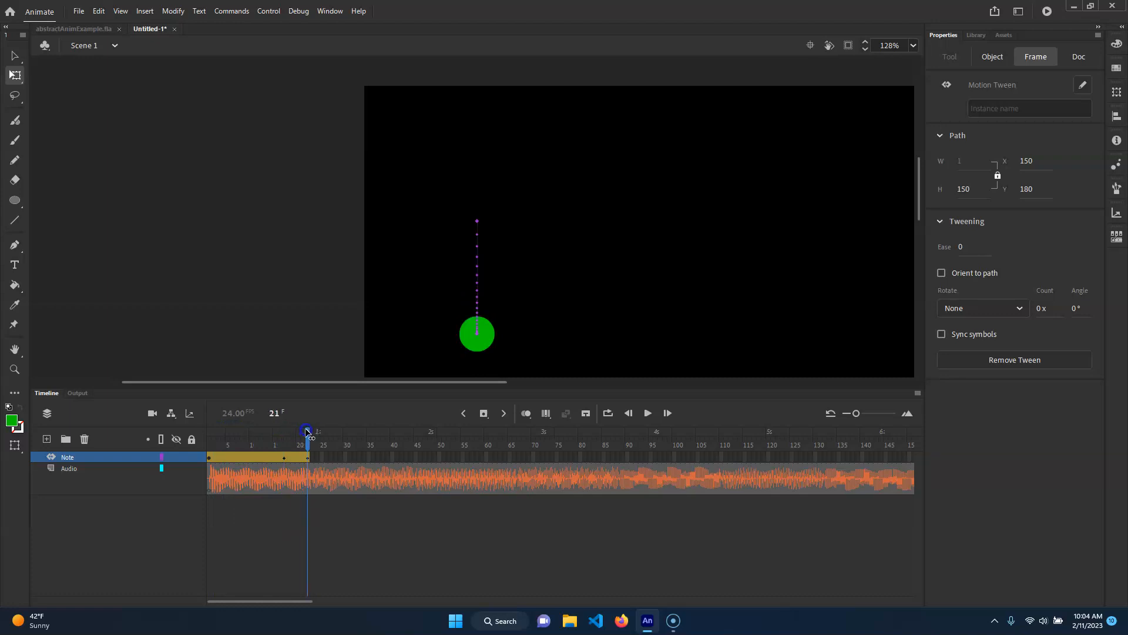
{"action": "left_click", "coordinate": [486, 345]}
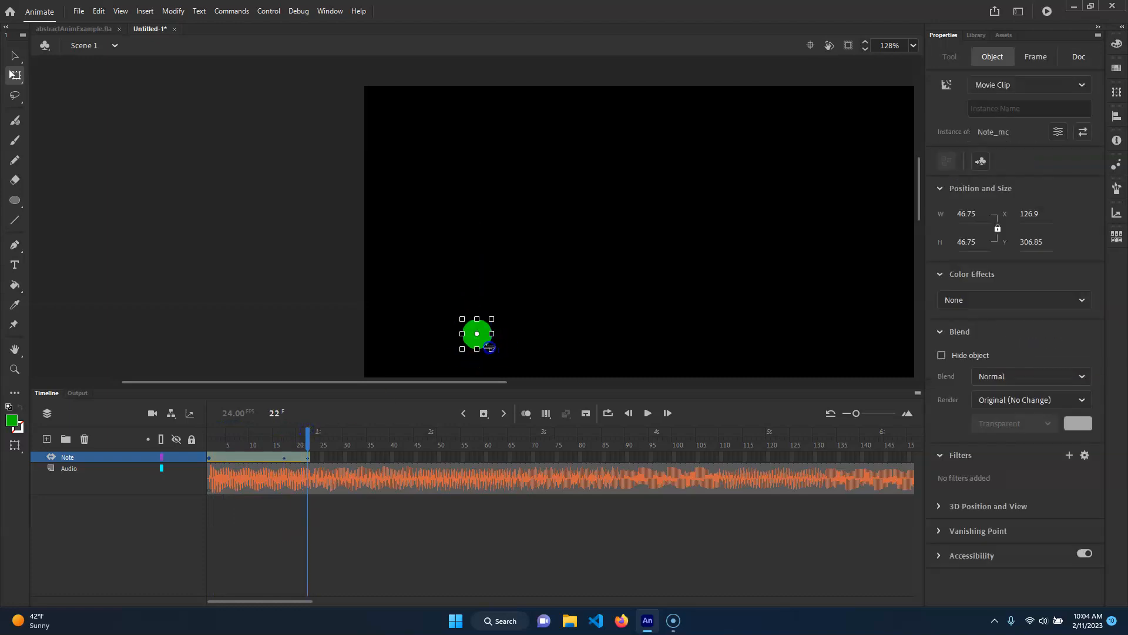
{"action": "left_click", "coordinate": [305, 437]}
{"action": "key", "text": "Return"}
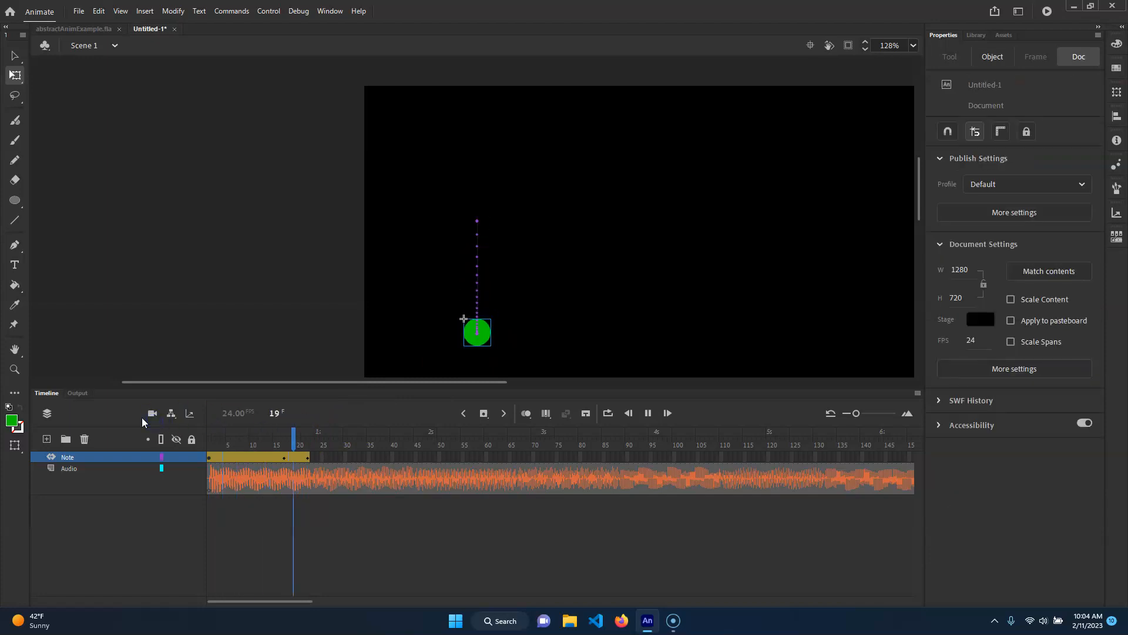
{"action": "key", "text": "Return"}
Step: Enlarge the circle at frame 22 to slightly smaller than its frame 17 size, and play the tween from the first frame
{"action": "left_click", "coordinate": [295, 439]}
{"action": "left_click_drag", "start_coordinate": [296, 439], "coordinate": [308, 439]}
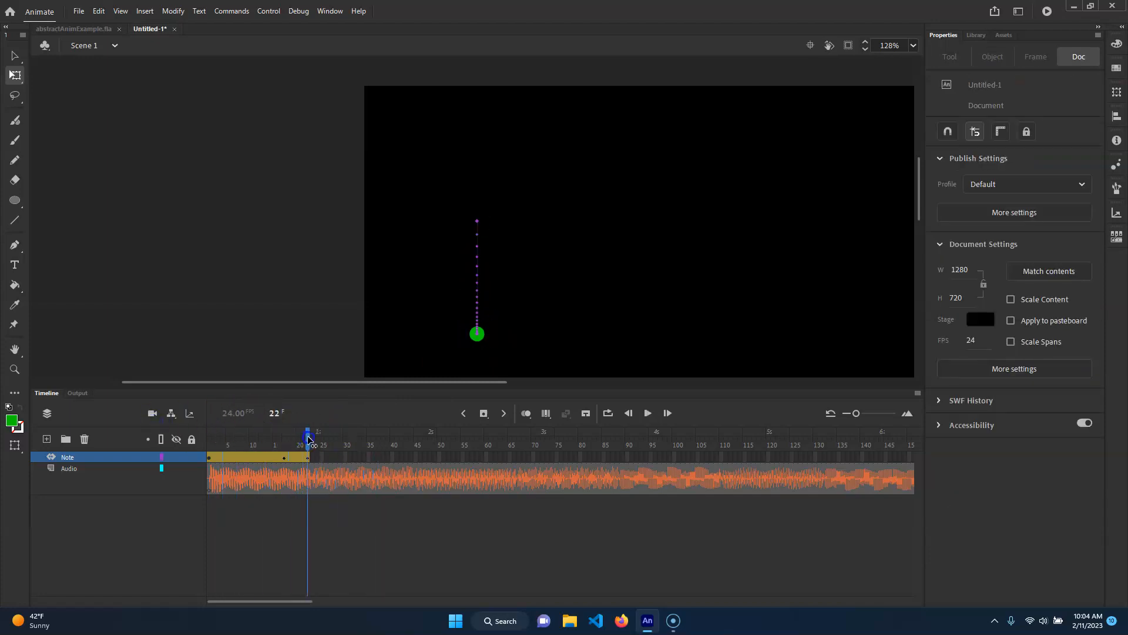
{"action": "left_click", "coordinate": [479, 338]}
{"action": "left_click_drag", "start_coordinate": [488, 347], "coordinate": [492, 349]}
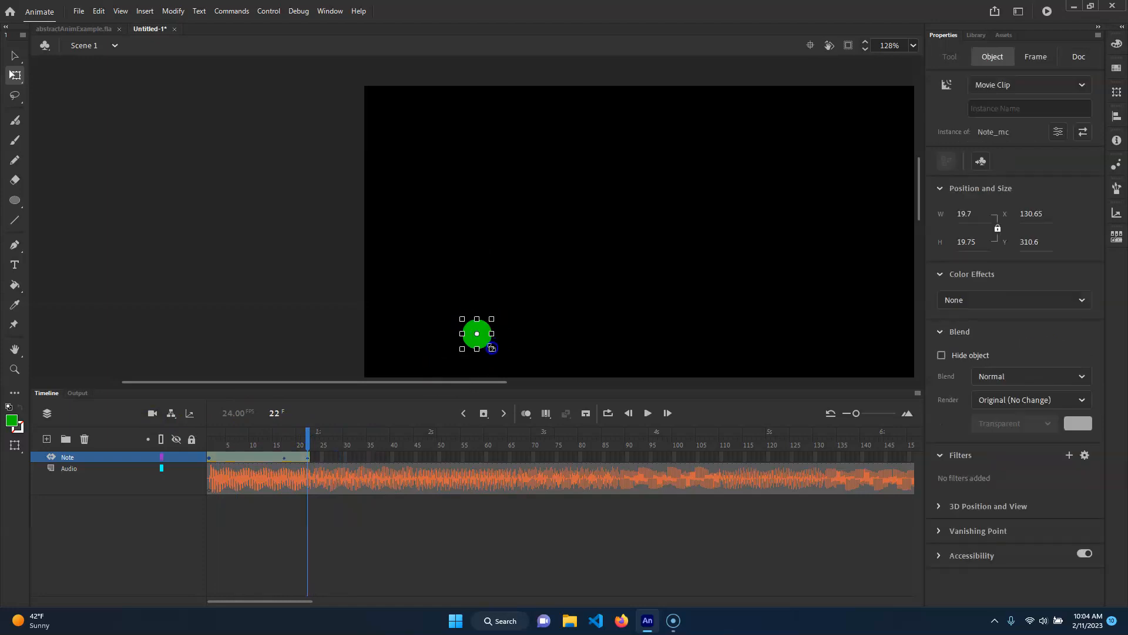
{"action": "key", "text": "Return"}
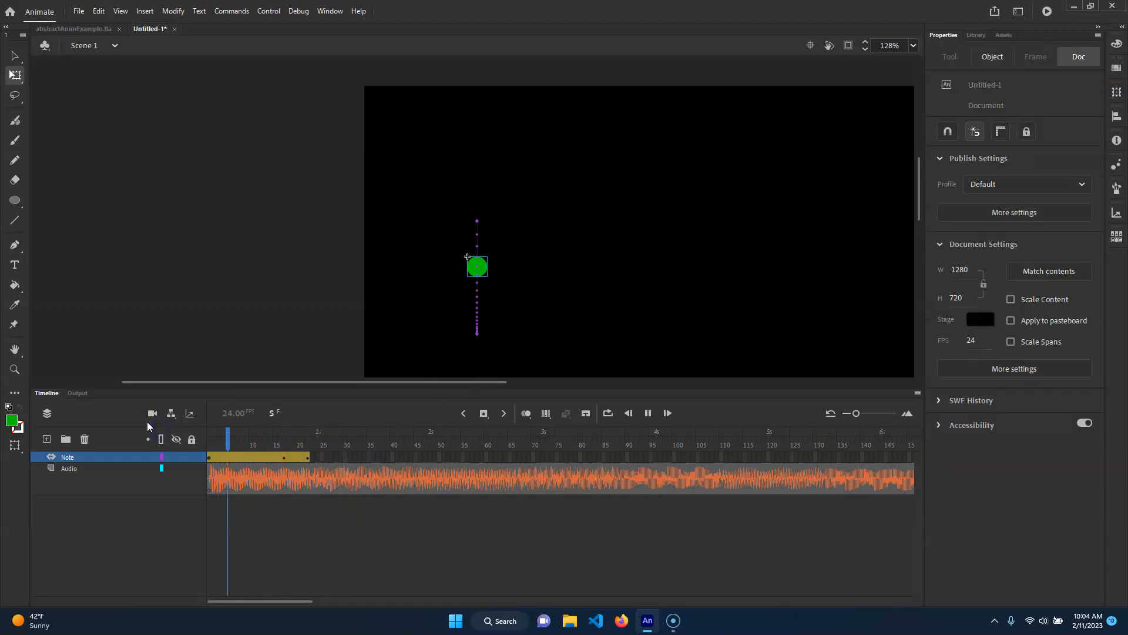
{"action": "left_click_drag", "start_coordinate": [235, 433], "coordinate": [203, 446]}
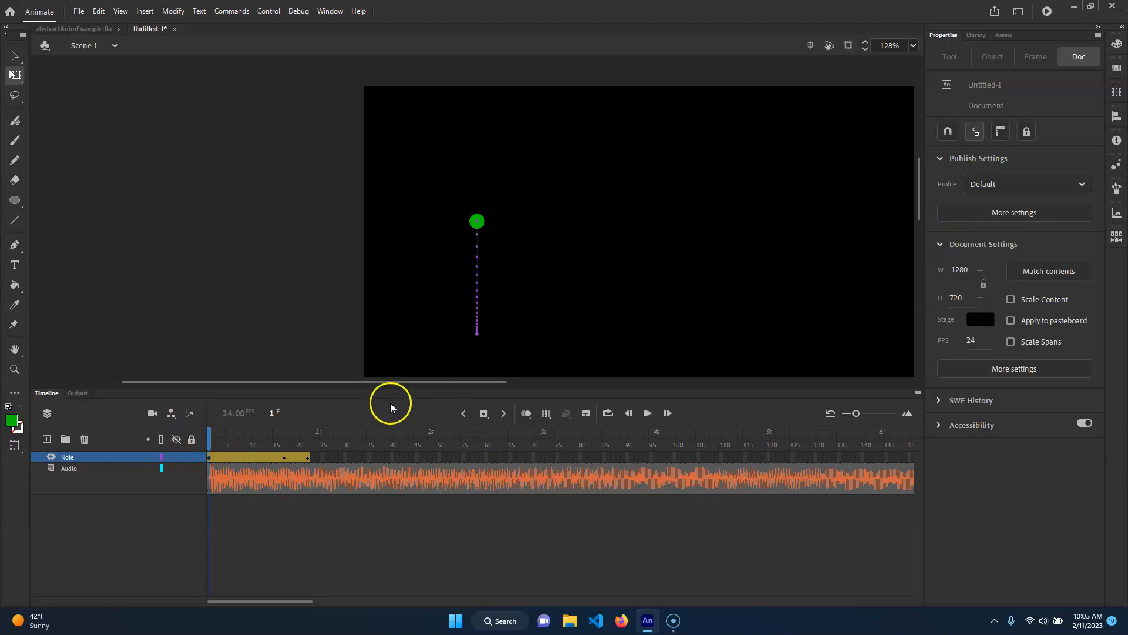
Step: Apply an Alpha color effect of 25% to the circle at frame 1 of the Note tween
{"action": "left_click", "coordinate": [209, 458]}
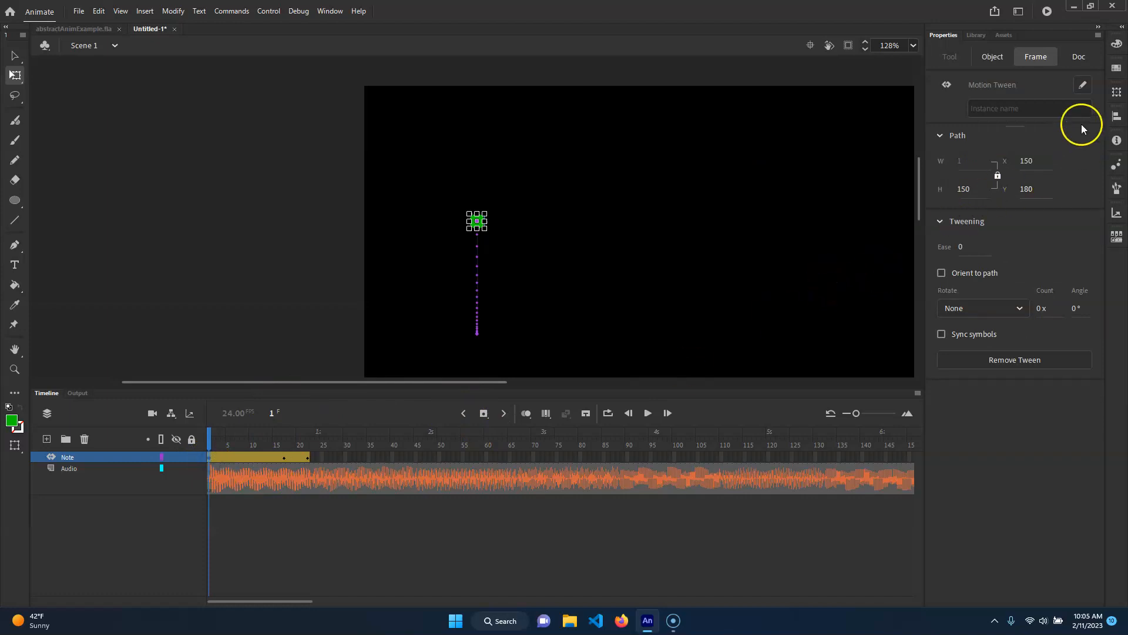
{"action": "left_click_drag", "start_coordinate": [214, 459], "coordinate": [278, 462]}
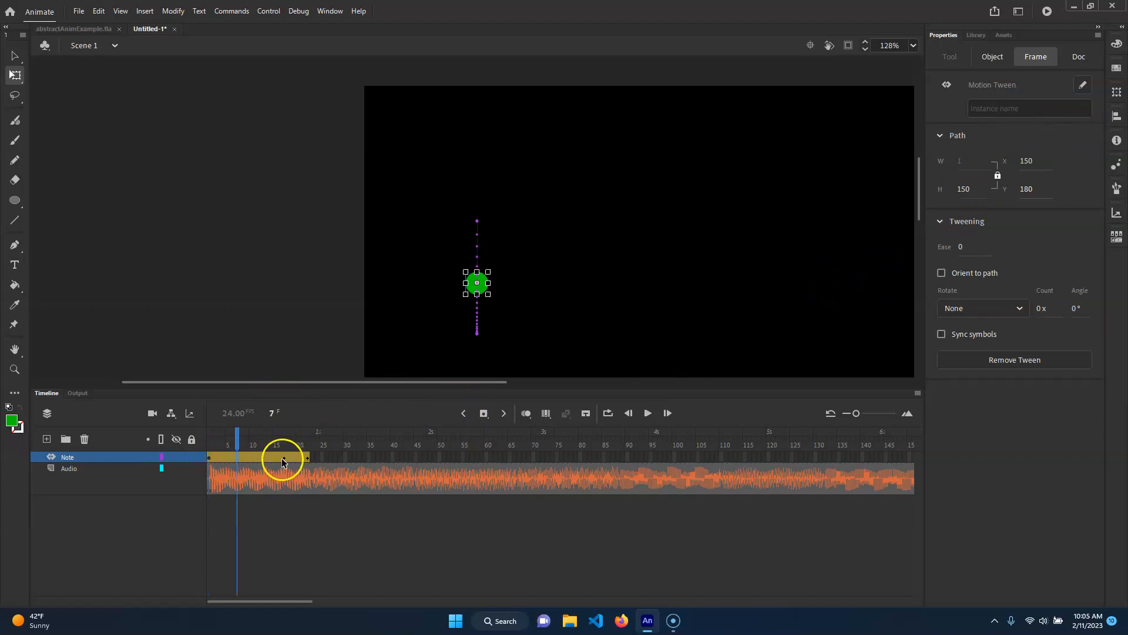
{"action": "left_click", "coordinate": [209, 458]}
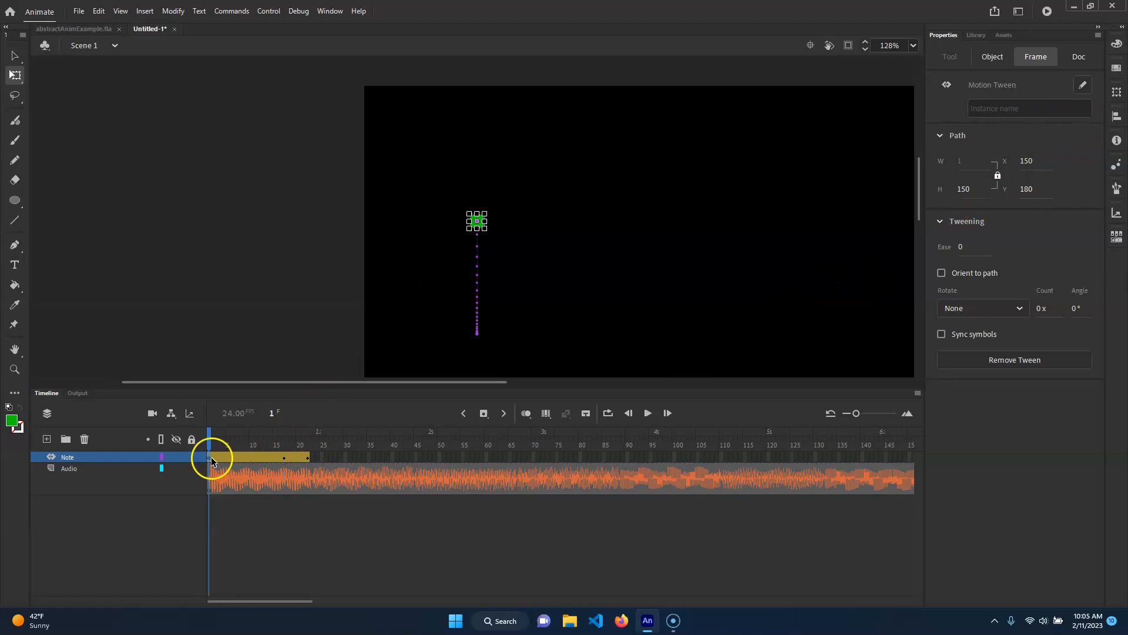
{"action": "left_click", "coordinate": [999, 57]}
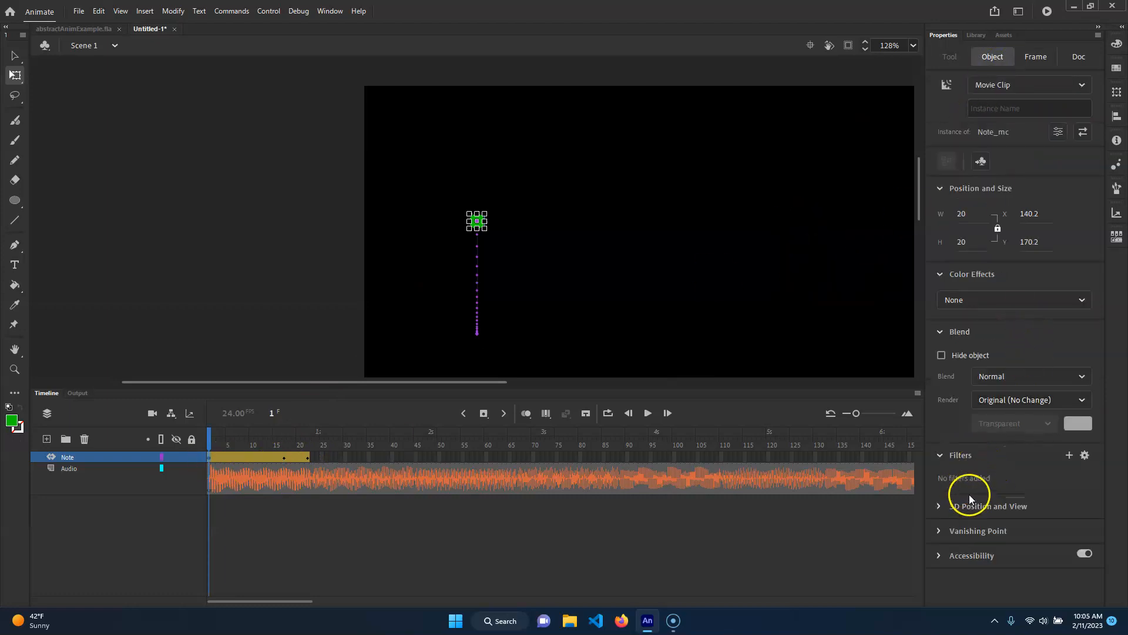
{"action": "left_click", "coordinate": [1010, 300]}
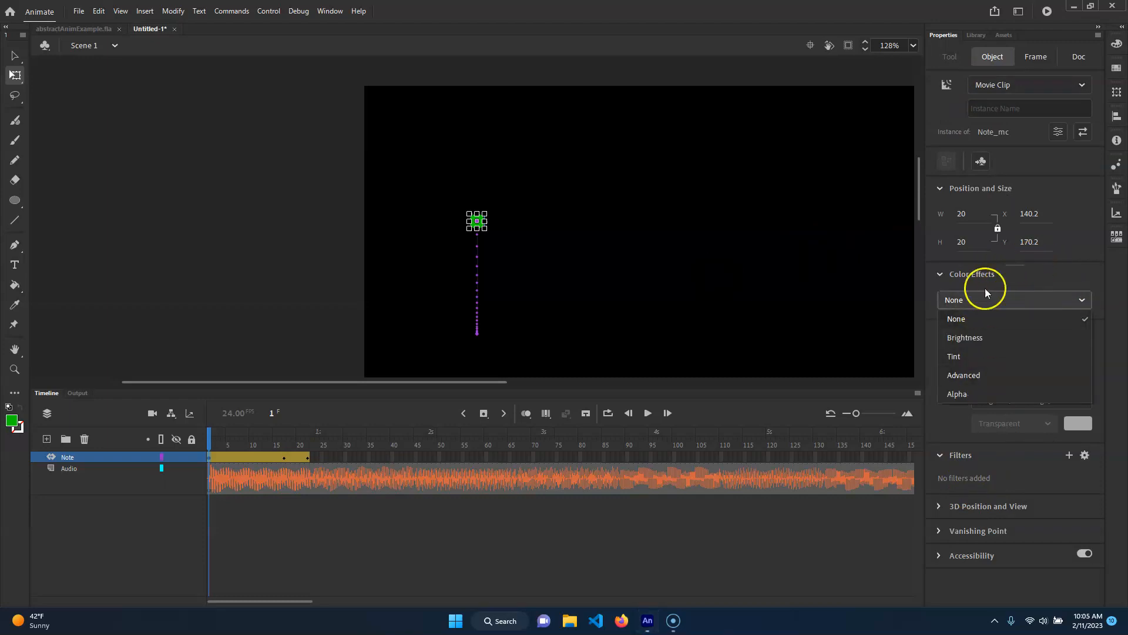
{"action": "left_click", "coordinate": [979, 397]}
{"action": "left_click", "coordinate": [972, 335]}
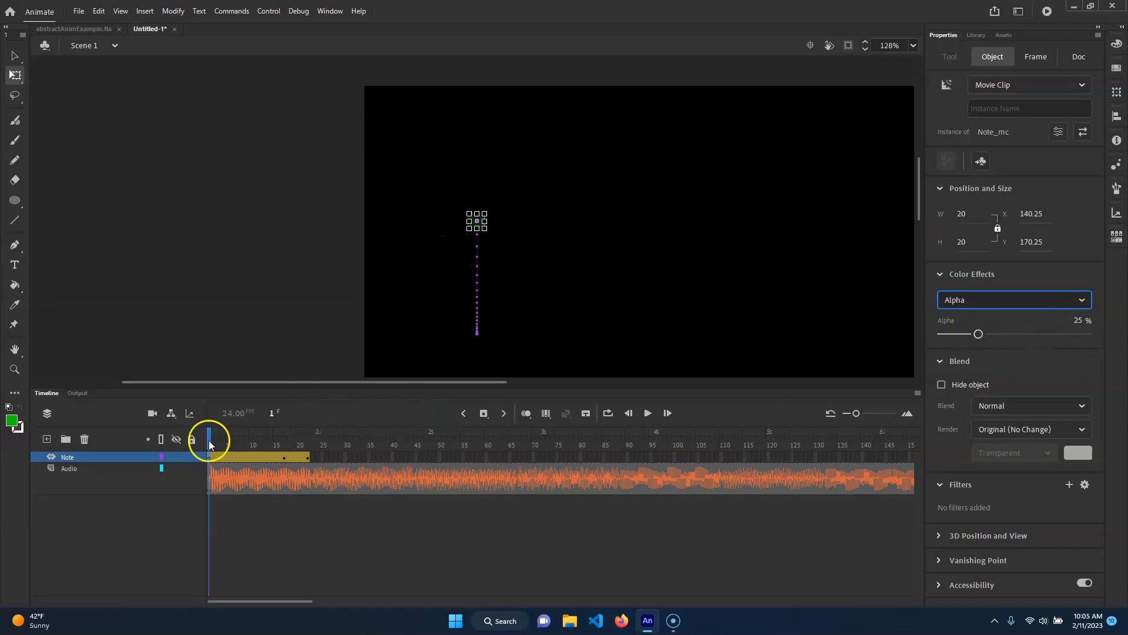
Step: Set the circle's alpha to 100% at the frame 17 keyframe
{"action": "left_click_drag", "start_coordinate": [213, 439], "coordinate": [278, 450]}
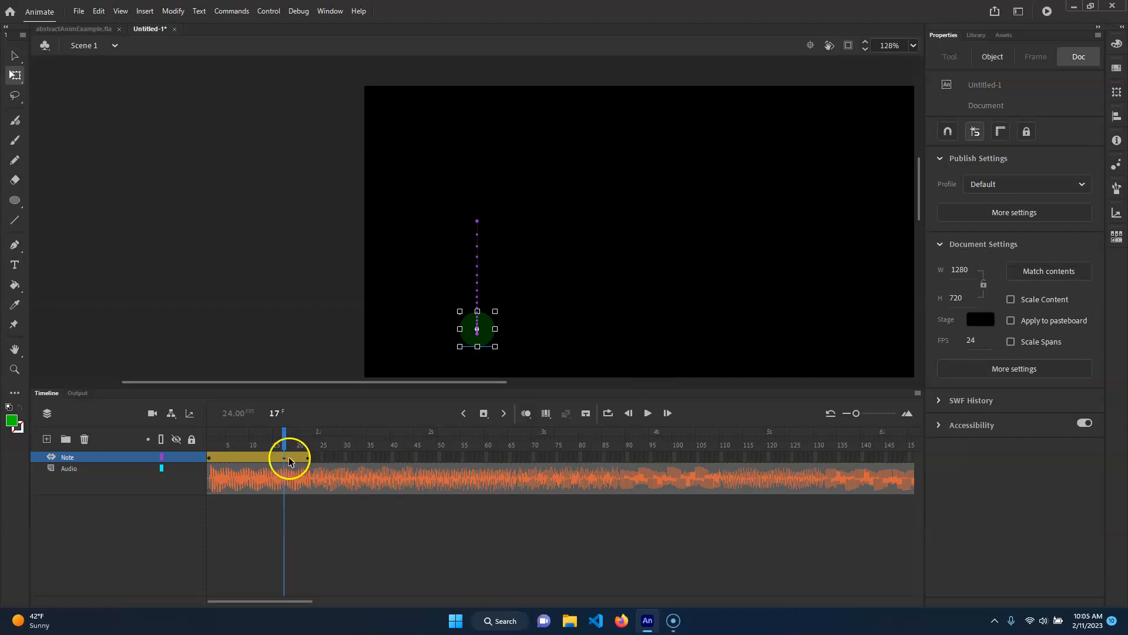
{"action": "left_click", "coordinate": [284, 456]}
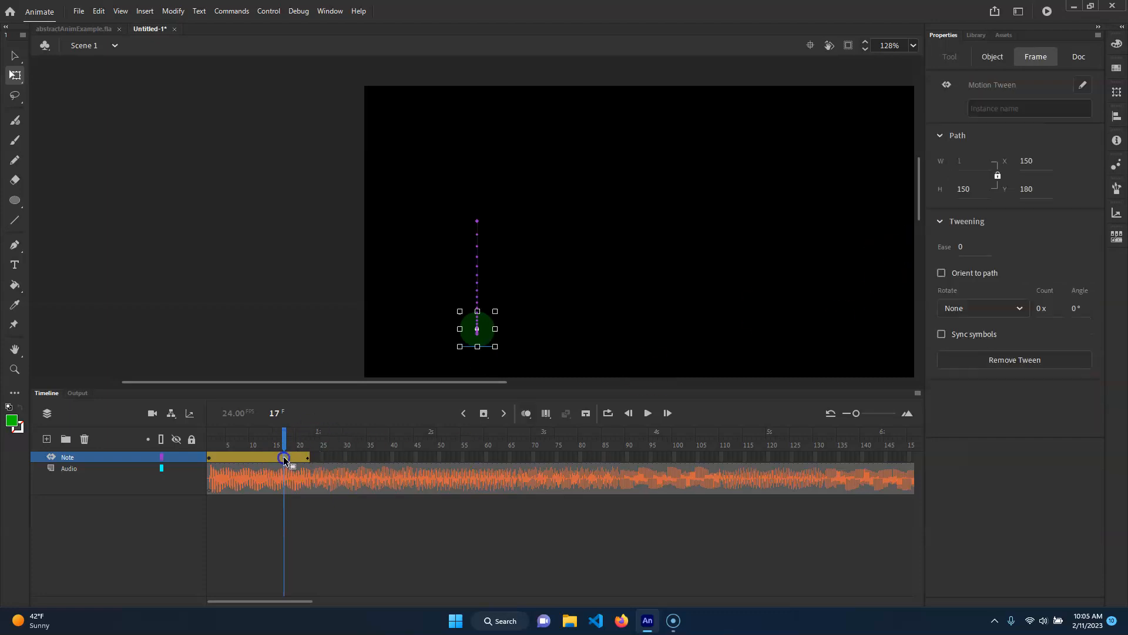
{"action": "left_click", "coordinate": [991, 57]}
{"action": "type", "text": "100"}
{"action": "key", "text": "Return"}
Step: Set the circle's alpha to 25% at the frame 22 keyframe of the Note tween
{"action": "left_click_drag", "start_coordinate": [283, 436], "coordinate": [307, 436]}
{"action": "left_click", "coordinate": [895, 325]}
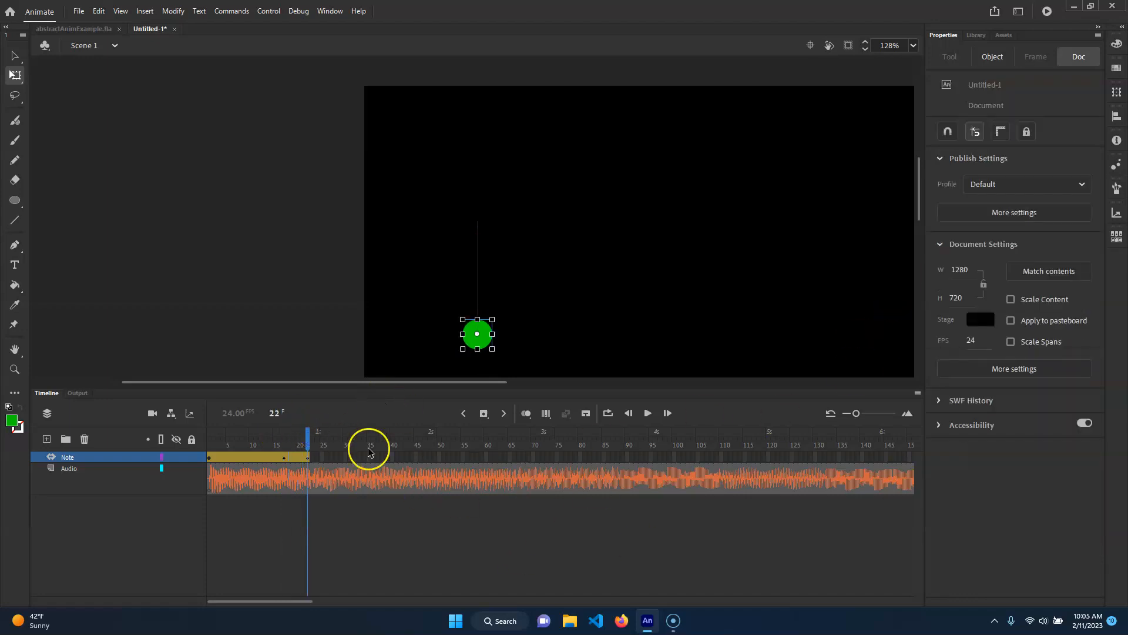
{"action": "left_click", "coordinate": [307, 457]}
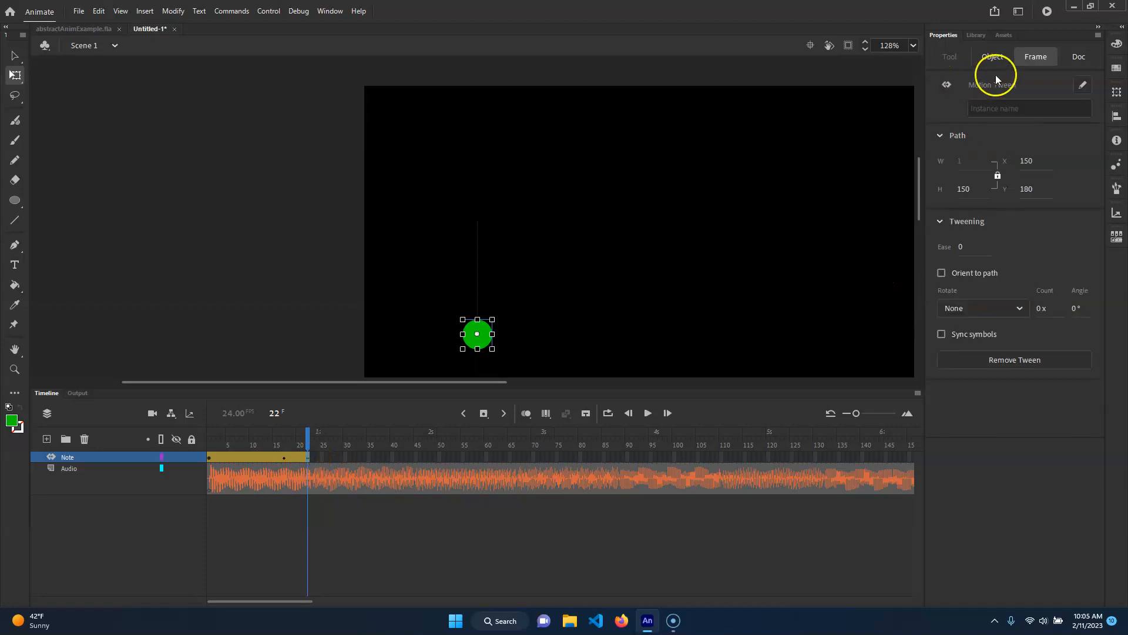
{"action": "left_click", "coordinate": [994, 59]}
{"action": "left_click", "coordinate": [1076, 319]}
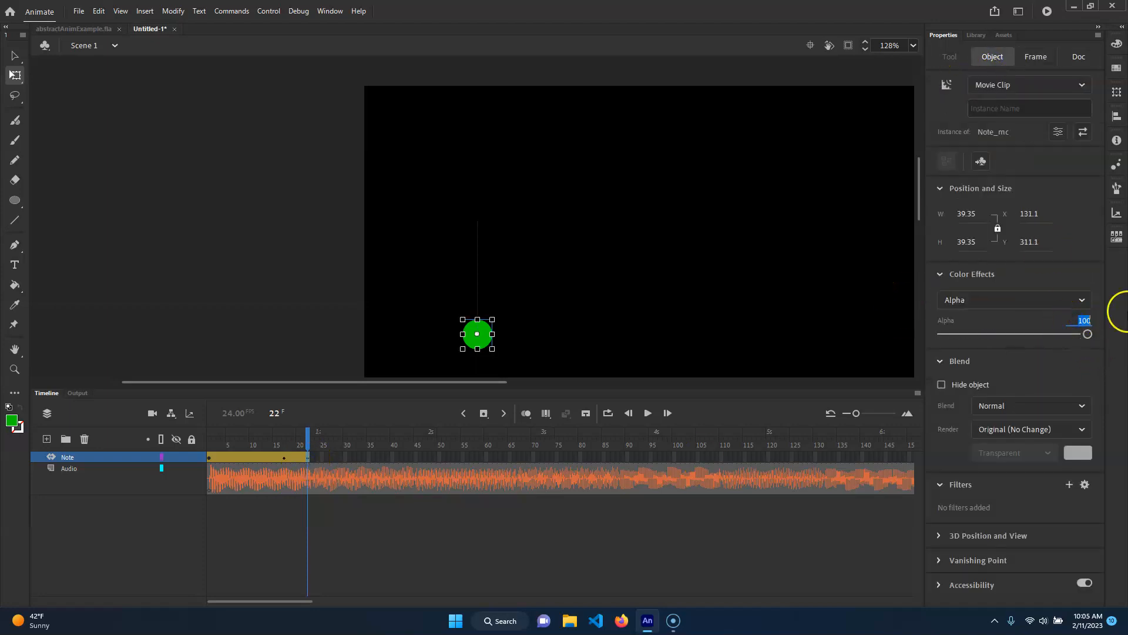
{"action": "type", "text": "25"}
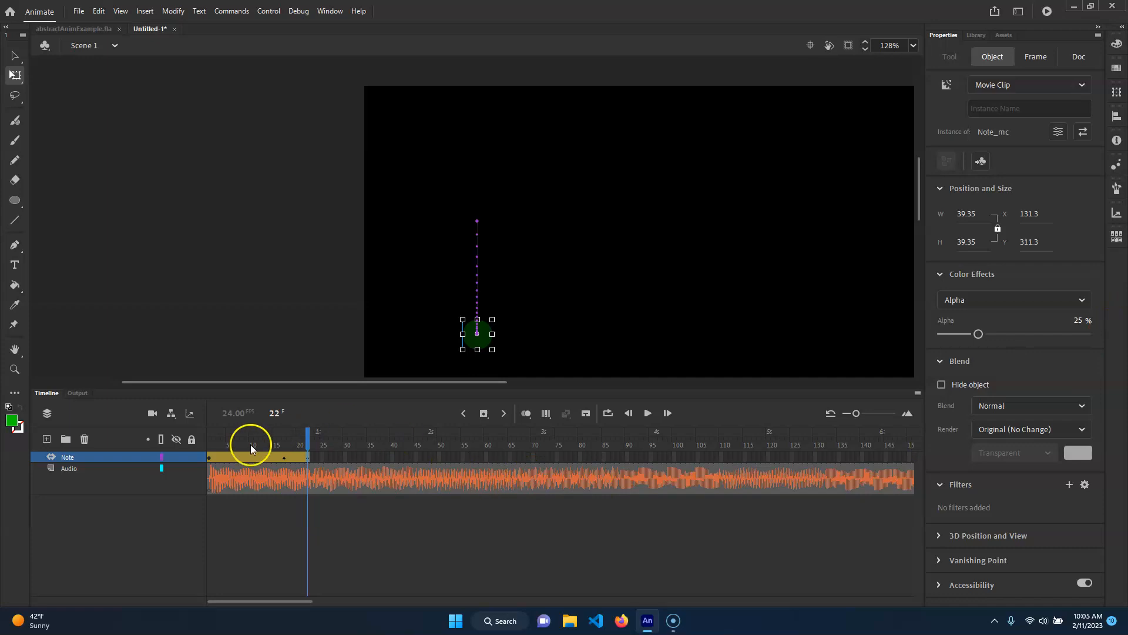
Step: Play the Note tween from the first frame to review the fade in and out, and return to frame 1
{"action": "left_click_drag", "start_coordinate": [298, 442], "coordinate": [162, 439]}
{"action": "key", "text": "Return"}
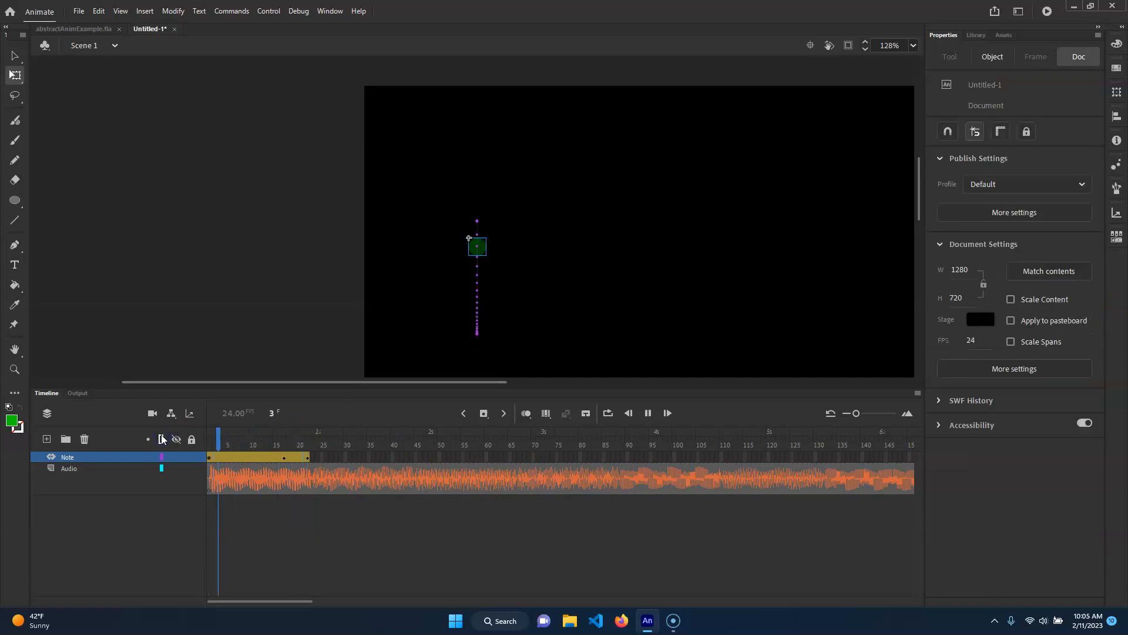
{"action": "key", "text": "Return"}
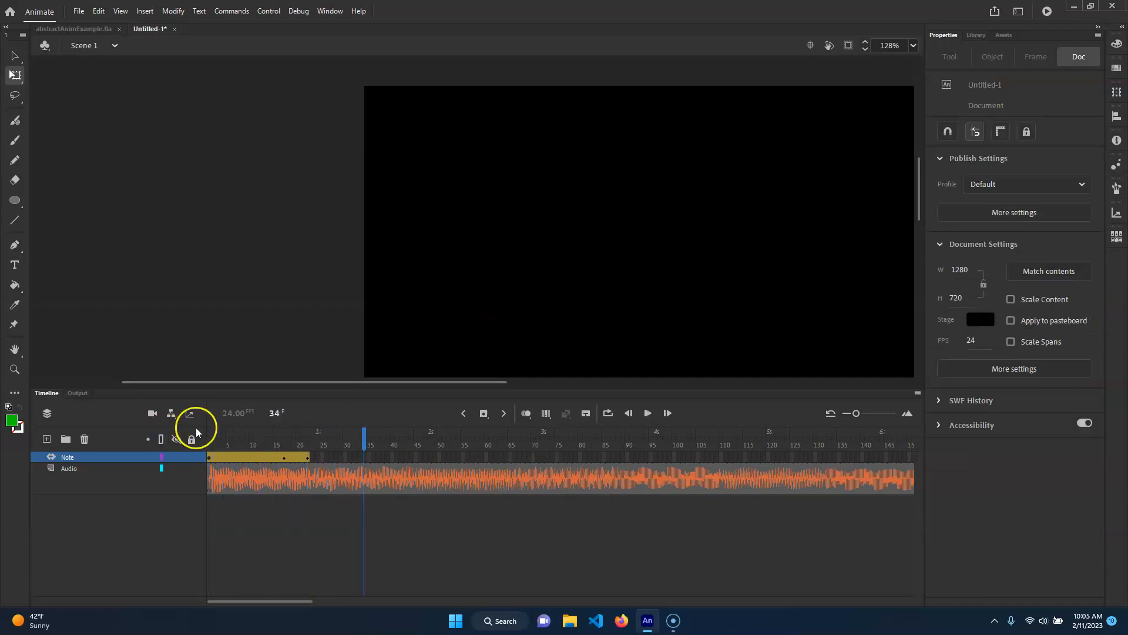
{"action": "left_click_drag", "start_coordinate": [365, 436], "coordinate": [210, 436]}
{"action": "key", "text": "Return"}
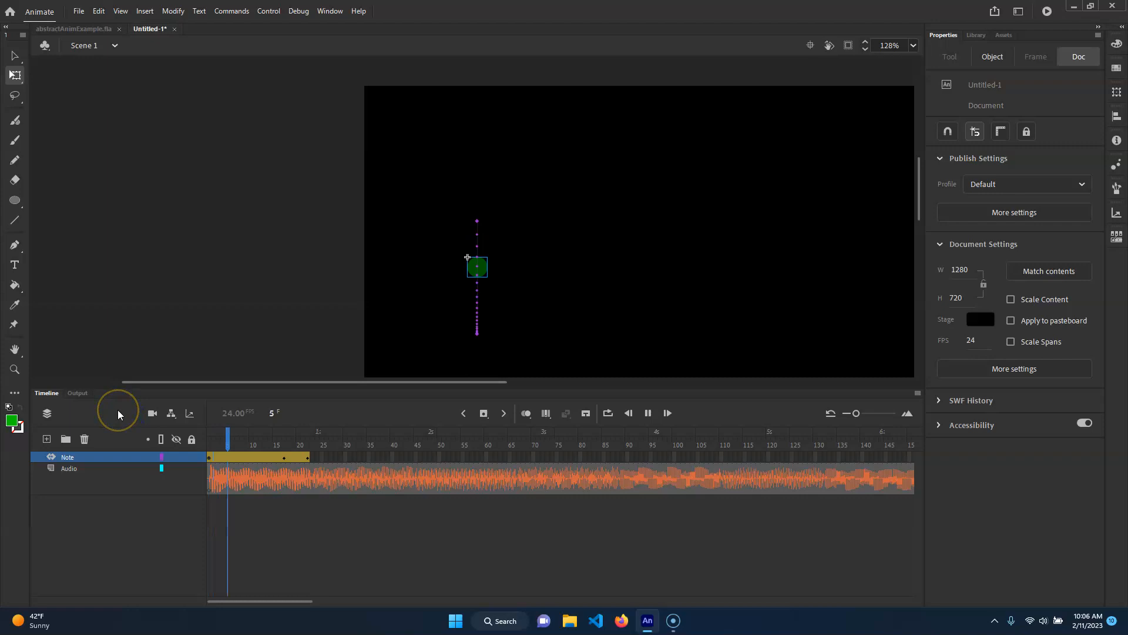
{"action": "key", "text": "Return"}
{"action": "left_click_drag", "start_coordinate": [286, 431], "coordinate": [210, 432]}
{"action": "left_click", "coordinate": [340, 312]}
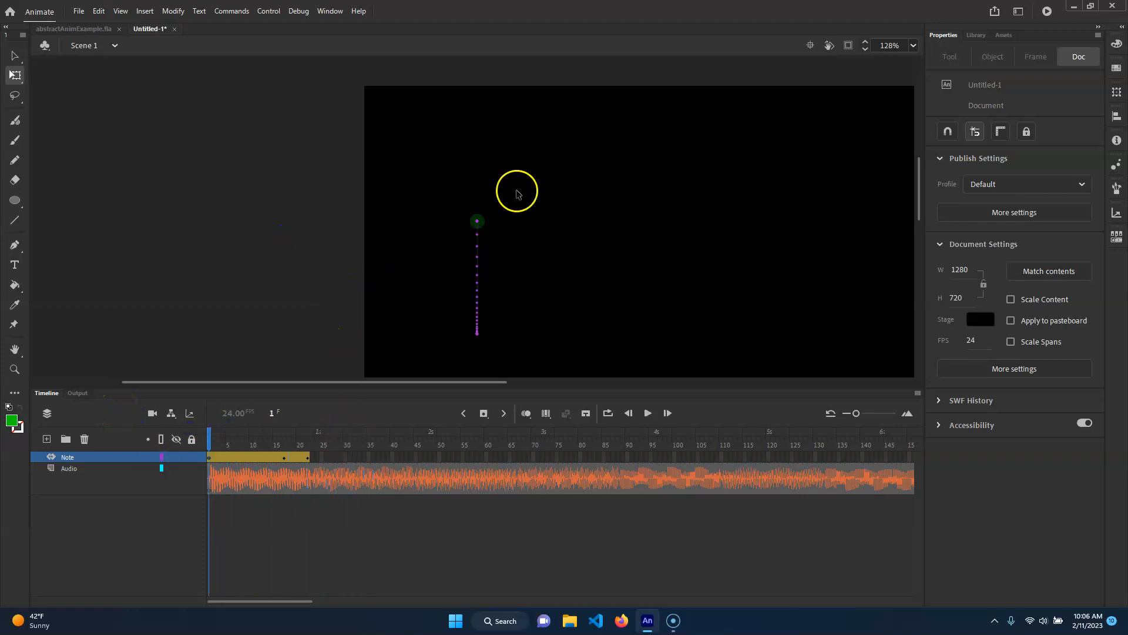
Step: Duplicate the Note layer, move the copy's tween span to start at frame 23, and play both from the first frame
{"action": "right_click", "coordinate": [91, 456]}
{"action": "left_click", "coordinate": [222, 253]}
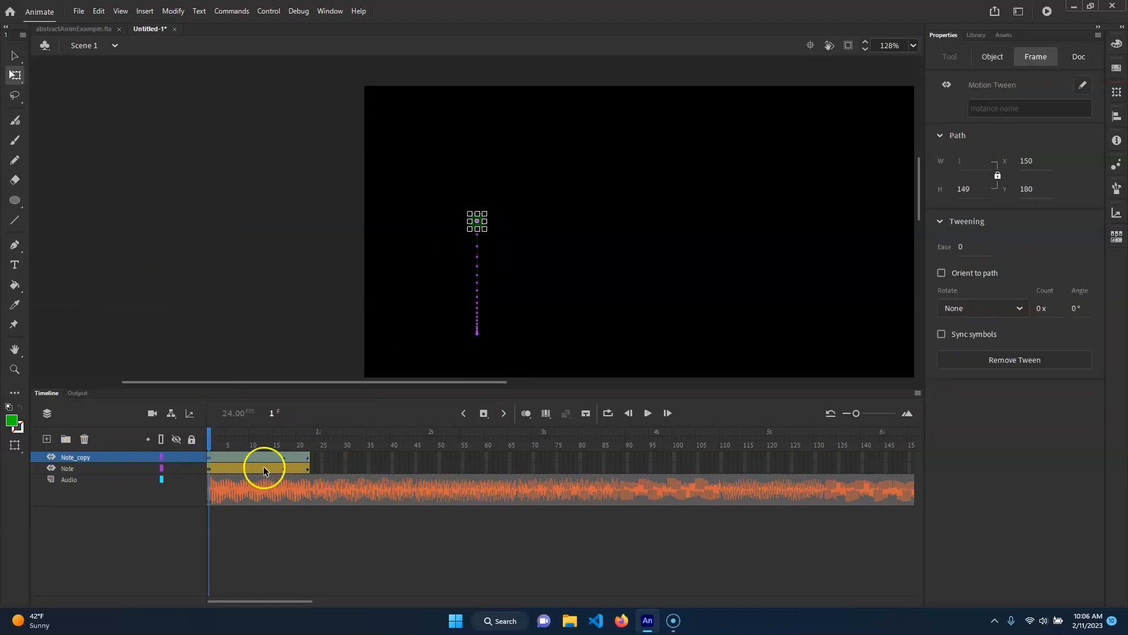
{"action": "left_click", "coordinate": [251, 458]}
{"action": "left_click_drag", "start_coordinate": [231, 457], "coordinate": [160, 426]}
{"action": "key", "text": "Return"}
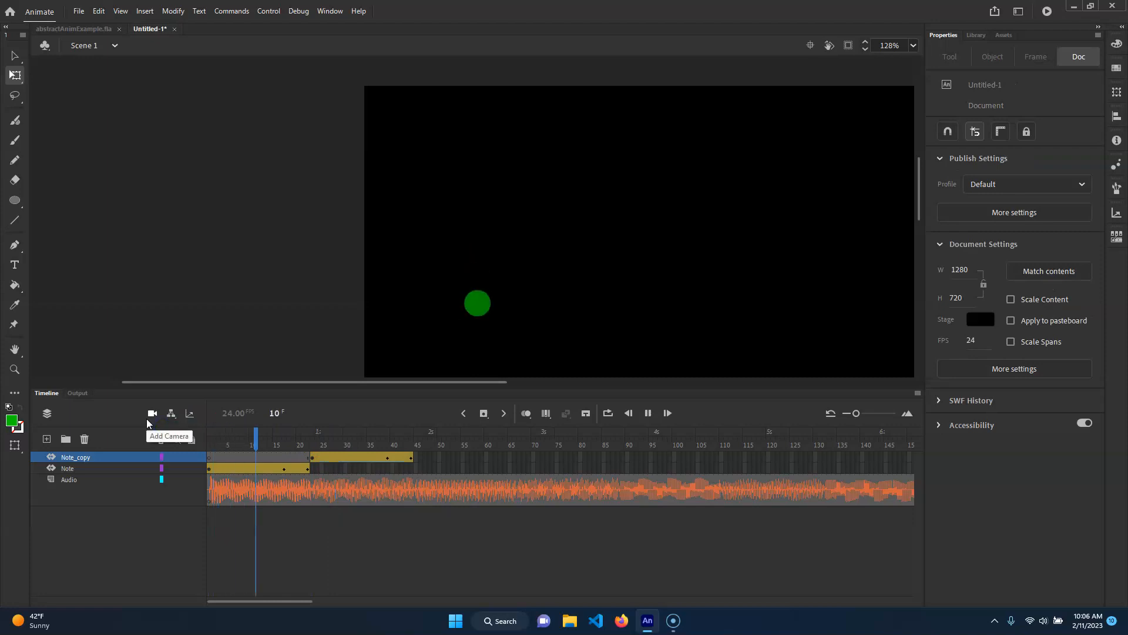
{"action": "key", "text": "Return"}
Step: Move the copied tween's motion path to X 222, Y 220 at frame 23, and play the timeline from the first frame
{"action": "left_click", "coordinate": [322, 441]}
{"action": "left_click_drag", "start_coordinate": [322, 441], "coordinate": [313, 442]}
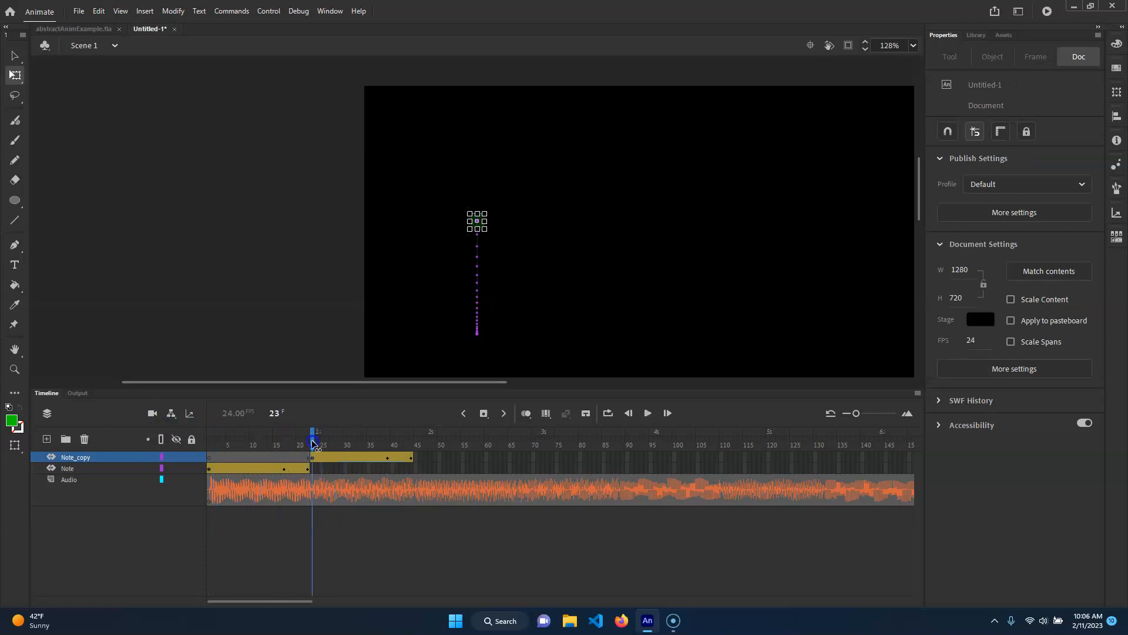
{"action": "left_click", "coordinate": [480, 313]}
{"action": "left_click", "coordinate": [477, 333]}
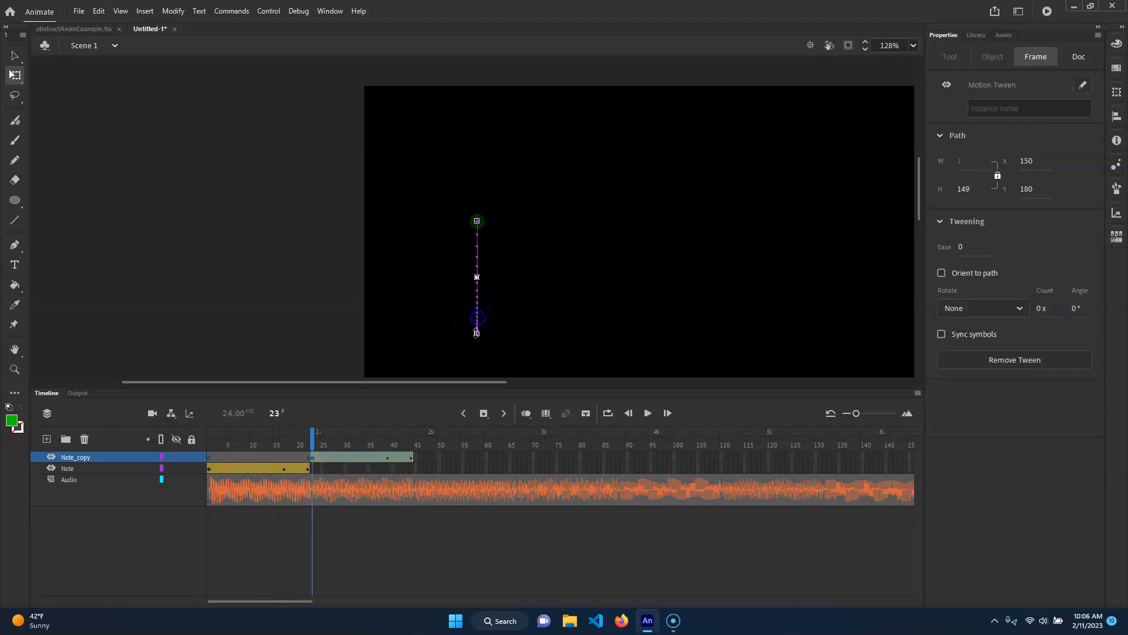
{"action": "key", "text": "shift+Right"}
{"action": "key", "text": "shift+Right"}
{"action": "key", "text": "shift+Right"}
{"action": "key", "text": "shift+Right"}
{"action": "key", "text": "shift+Right"}
{"action": "key", "text": "shift+Right"}
{"action": "key", "text": "shift+Right"}
{"action": "key", "text": "shift+Right"}
{"action": "key", "text": "shift+Right"}
{"action": "key", "text": "shift+Down"}
{"action": "left_click_drag", "start_coordinate": [314, 434], "coordinate": [167, 435]}
{"action": "key", "text": "Return"}
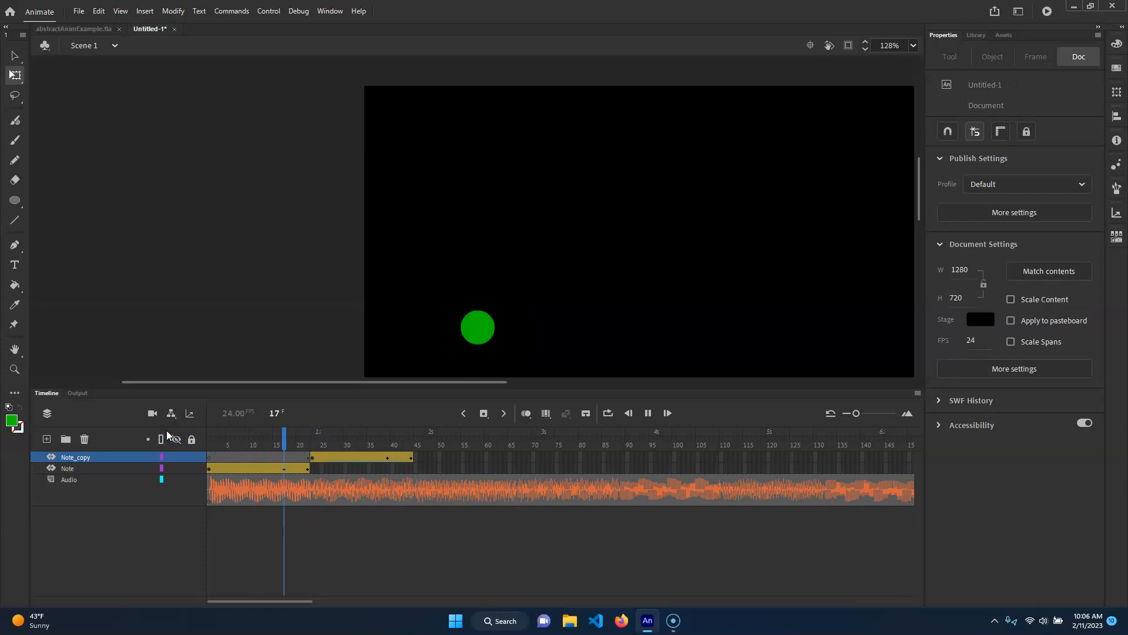
{"action": "key", "text": "Return"}
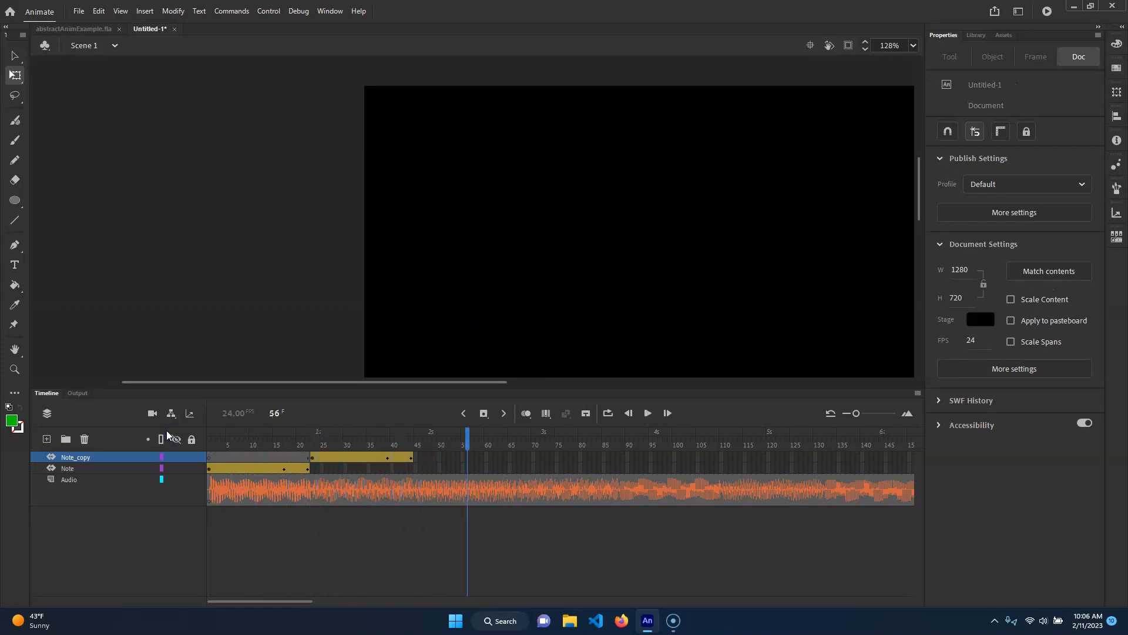
{"action": "left_click_drag", "start_coordinate": [361, 440], "coordinate": [270, 440]}
{"action": "left_click", "coordinate": [109, 468]}
{"action": "left_click", "coordinate": [82, 457]}
{"action": "left_click", "coordinate": [81, 468]}
{"action": "left_click", "coordinate": [85, 457]}
{"action": "left_click", "coordinate": [91, 468]}
{"action": "left_click", "coordinate": [88, 457]}
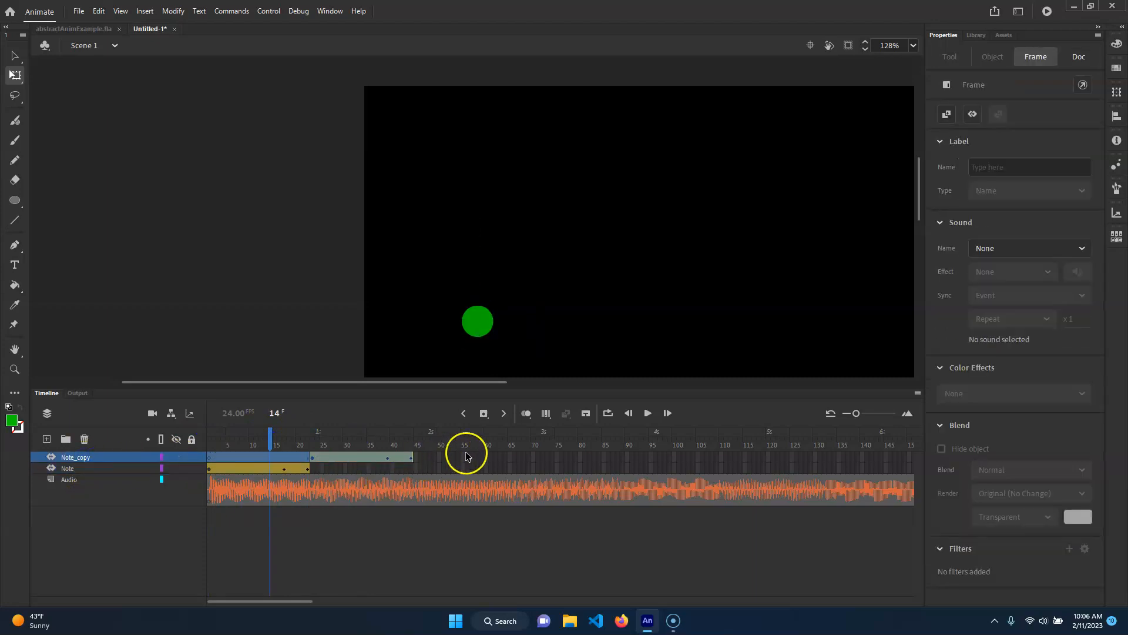
Step: Undo the copied tween's path and span moves along with the duplication of the Note layer
{"action": "key", "text": "ctrl+z"}
{"action": "key", "text": "ctrl+z"}
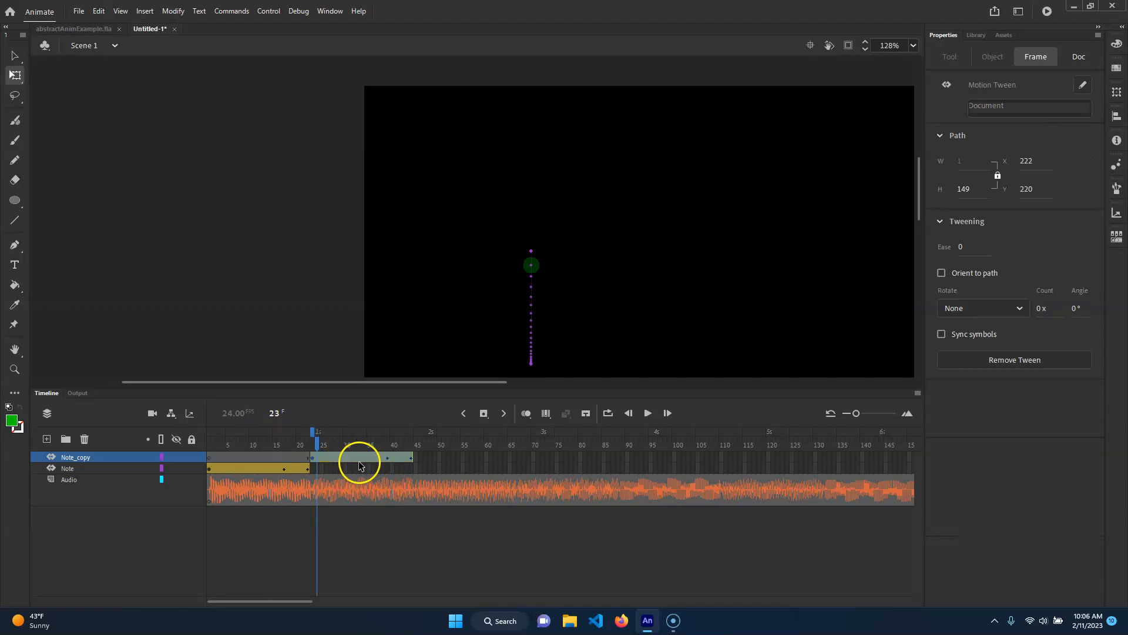
{"action": "key", "text": "ctrl+z"}
{"action": "key", "text": "ctrl+z"}
{"action": "key", "text": "ctrl+z"}
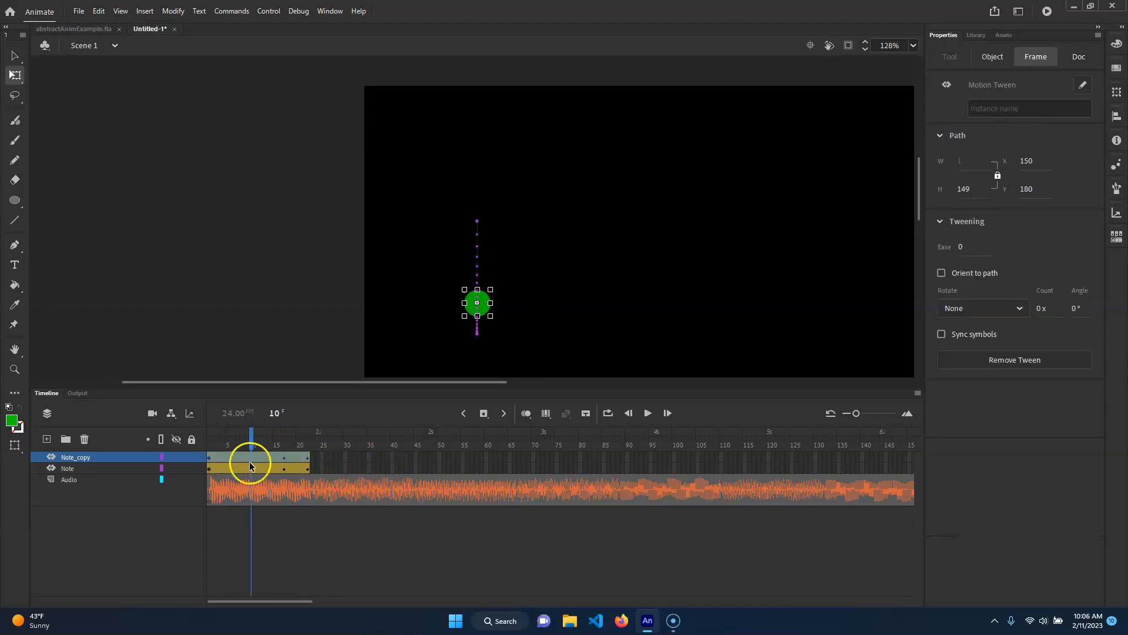
{"action": "left_click", "coordinate": [81, 473]}
{"action": "left_click", "coordinate": [72, 458]}
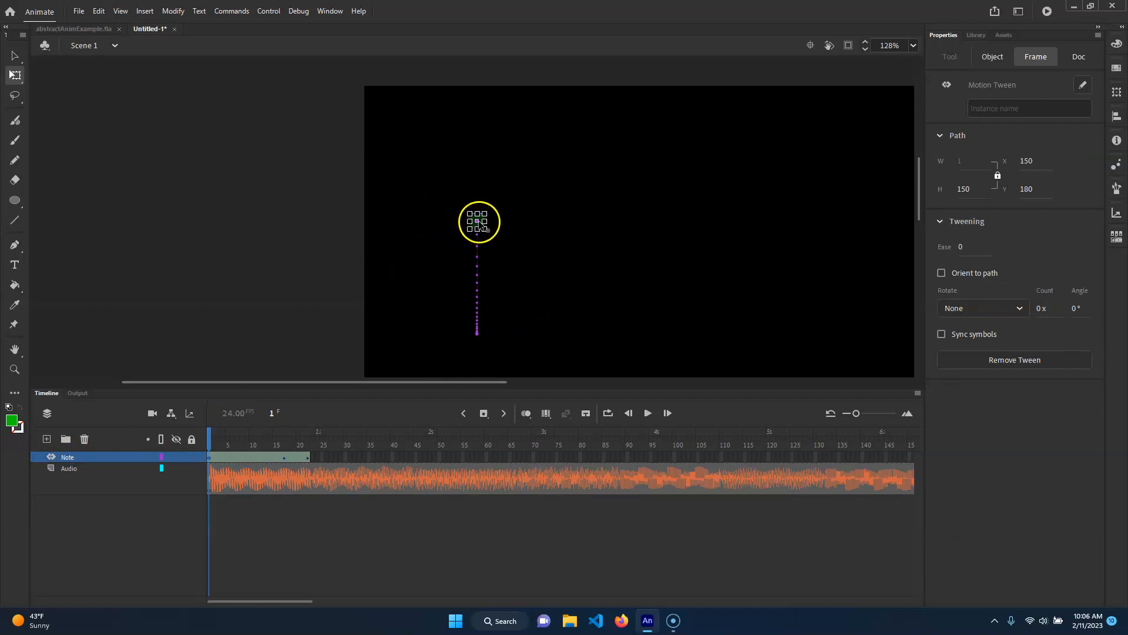
Step: Convert the Note layer to a movie clip symbol named NotePlaying_mc
{"action": "right_click", "coordinate": [81, 461]}
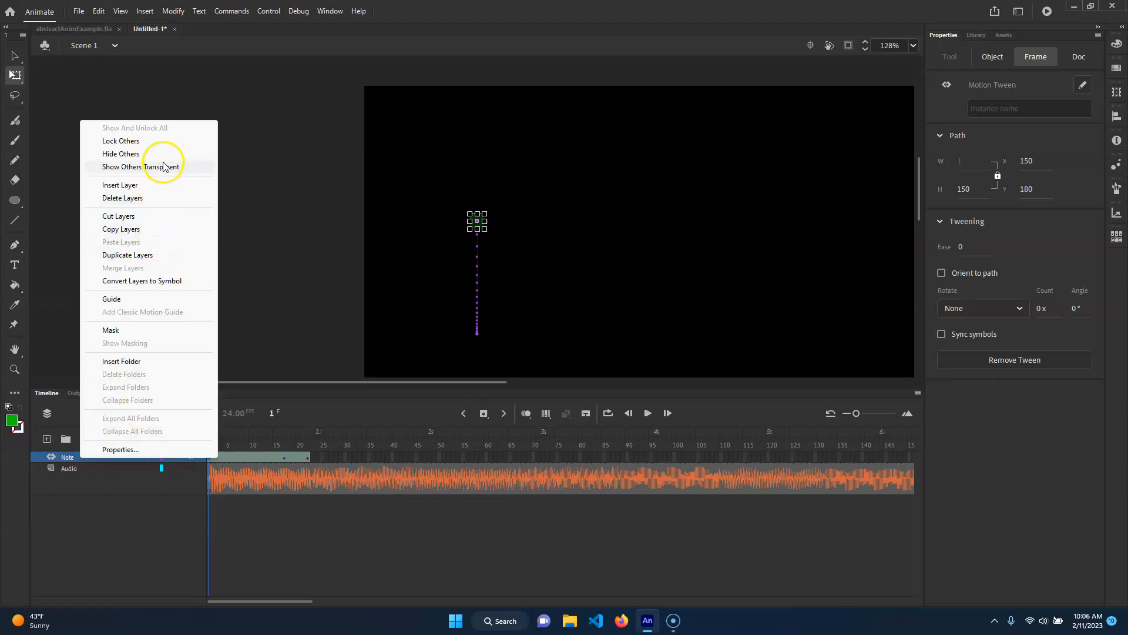
{"action": "left_click", "coordinate": [166, 281]}
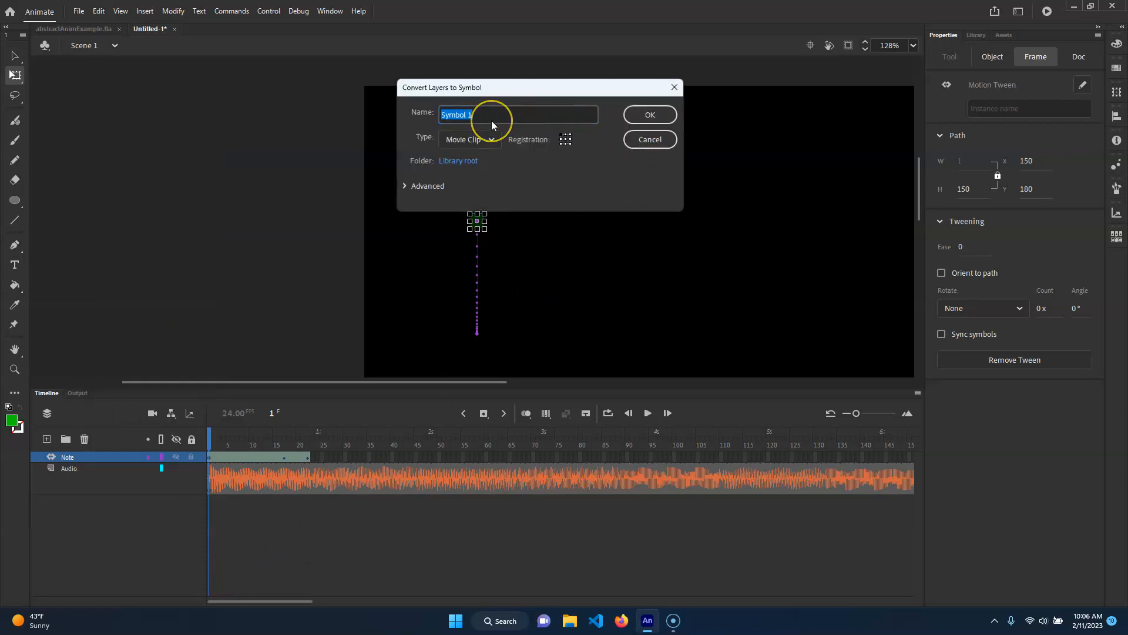
{"action": "type", "text": "NotePlaying_mc"}
{"action": "key", "text": "Return"}
Step: Scrub the NotePlaying_mc layer's frames, test the movie, and close the test window
{"action": "left_click", "coordinate": [223, 445]}
{"action": "left_click_drag", "start_coordinate": [224, 445], "coordinate": [210, 442]}
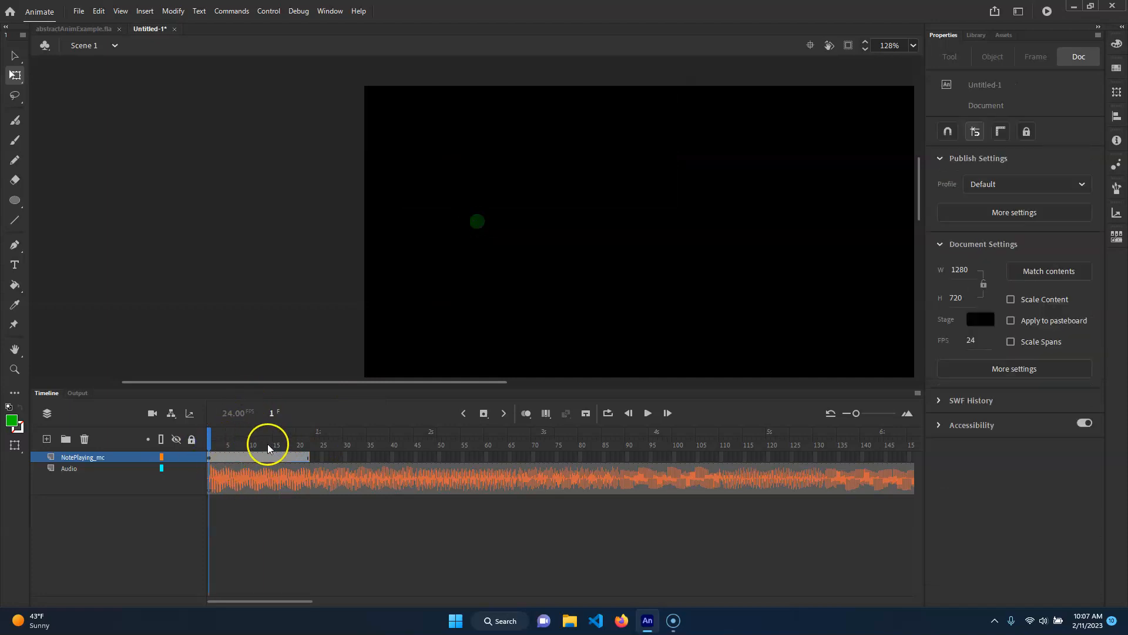
{"action": "left_click_drag", "start_coordinate": [297, 441], "coordinate": [188, 436]}
{"action": "key", "text": "ctrl+Return"}
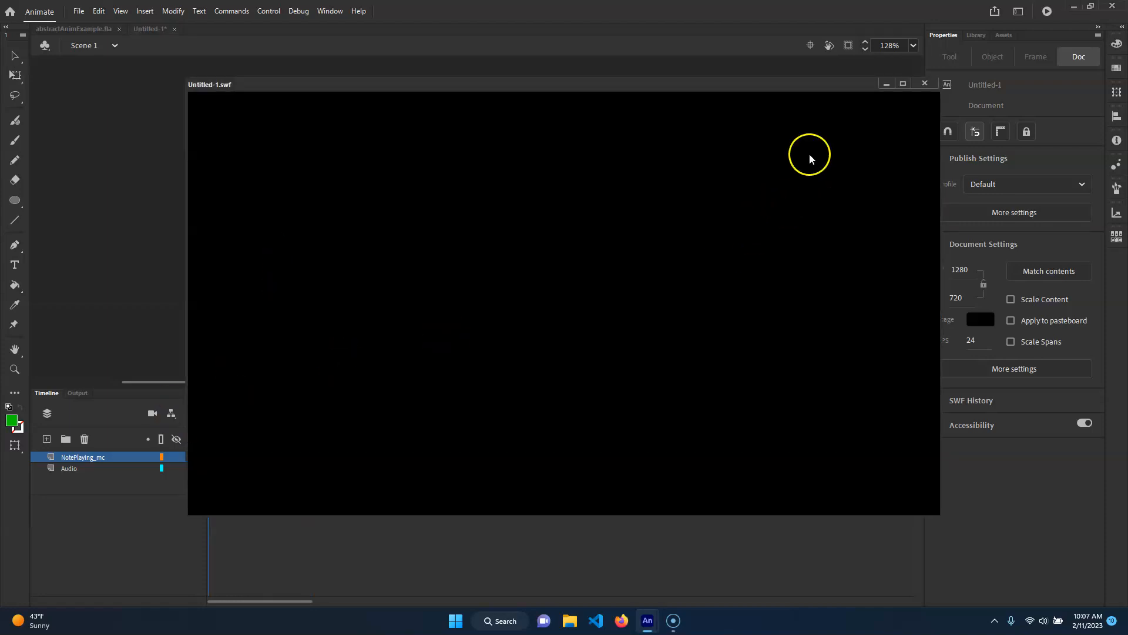
{"action": "left_click", "coordinate": [925, 84]}
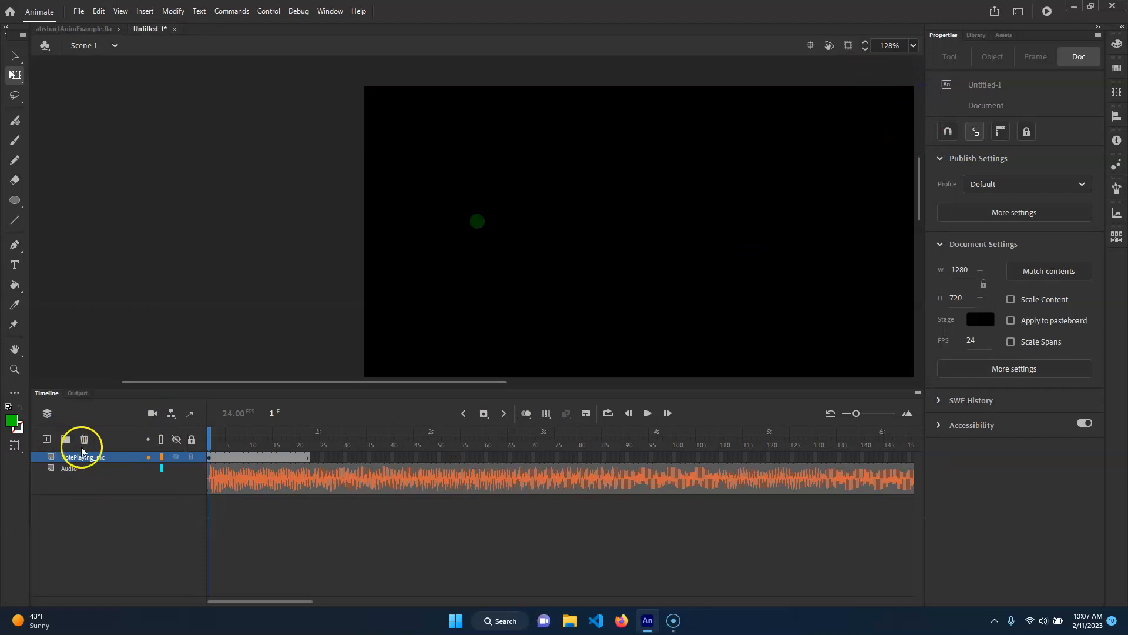
Step: Check the end of the NotePlaying_mc span, and play the timeline from frame 1 to listen to the music
{"action": "left_click_drag", "start_coordinate": [237, 443], "coordinate": [199, 438]}
{"action": "left_click", "coordinate": [310, 459]}
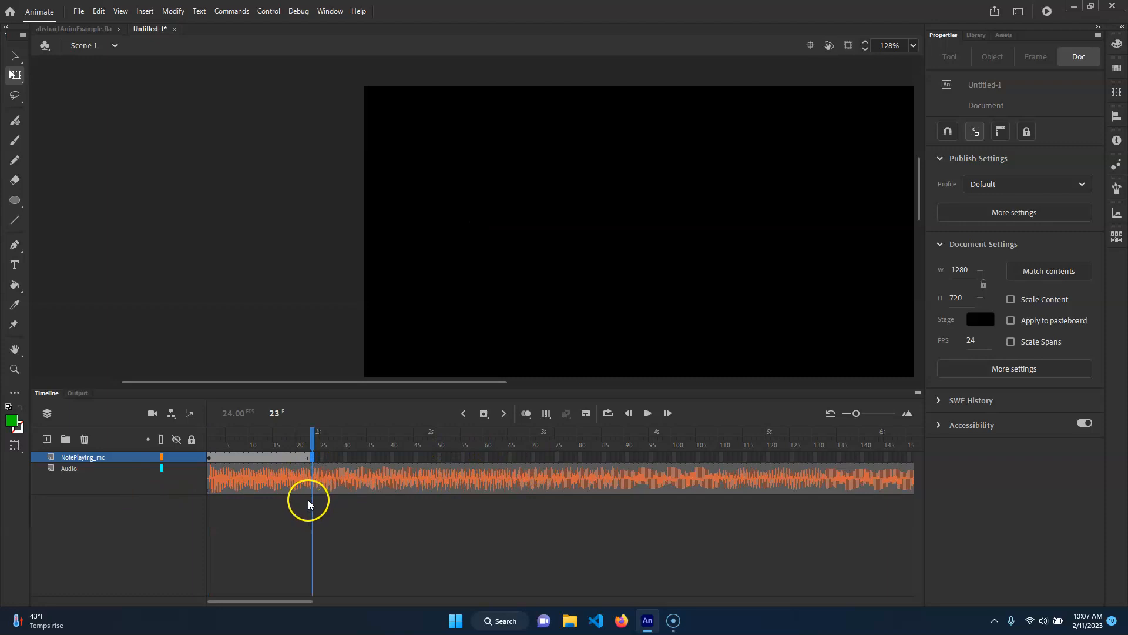
{"action": "left_click", "coordinate": [211, 442]}
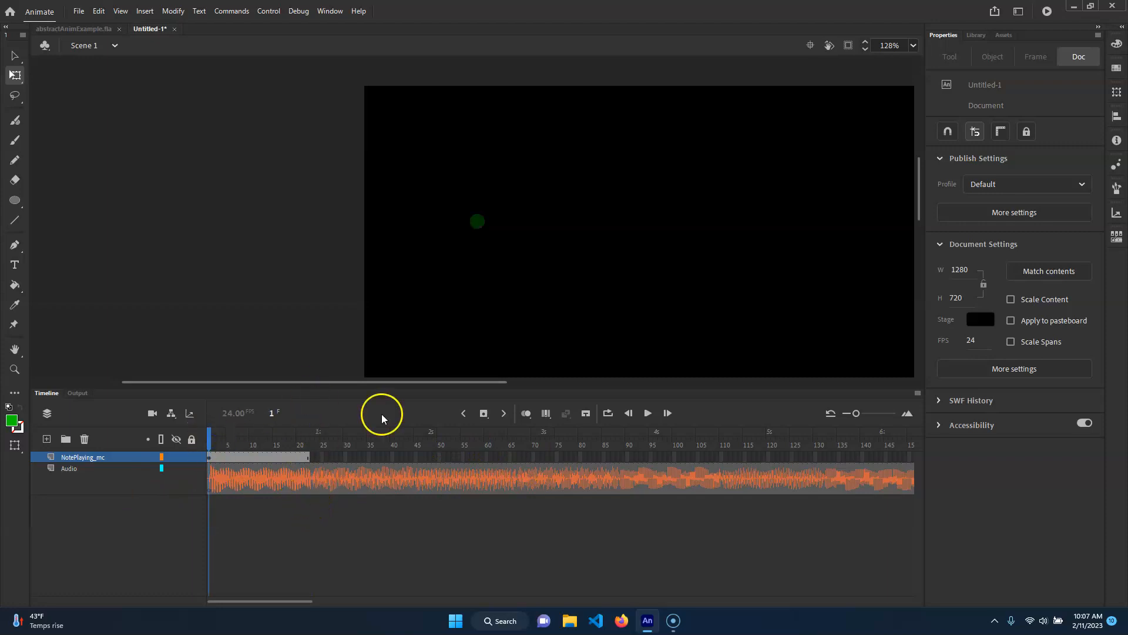
{"action": "key", "text": "ctrl+minus"}
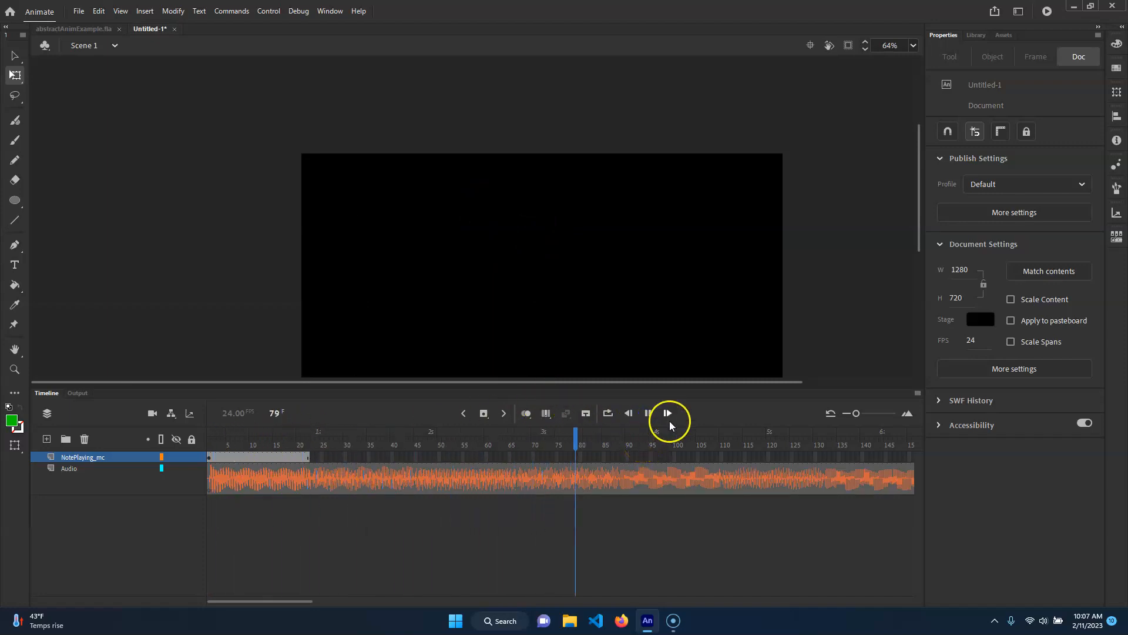
{"action": "left_click", "coordinate": [646, 413]}
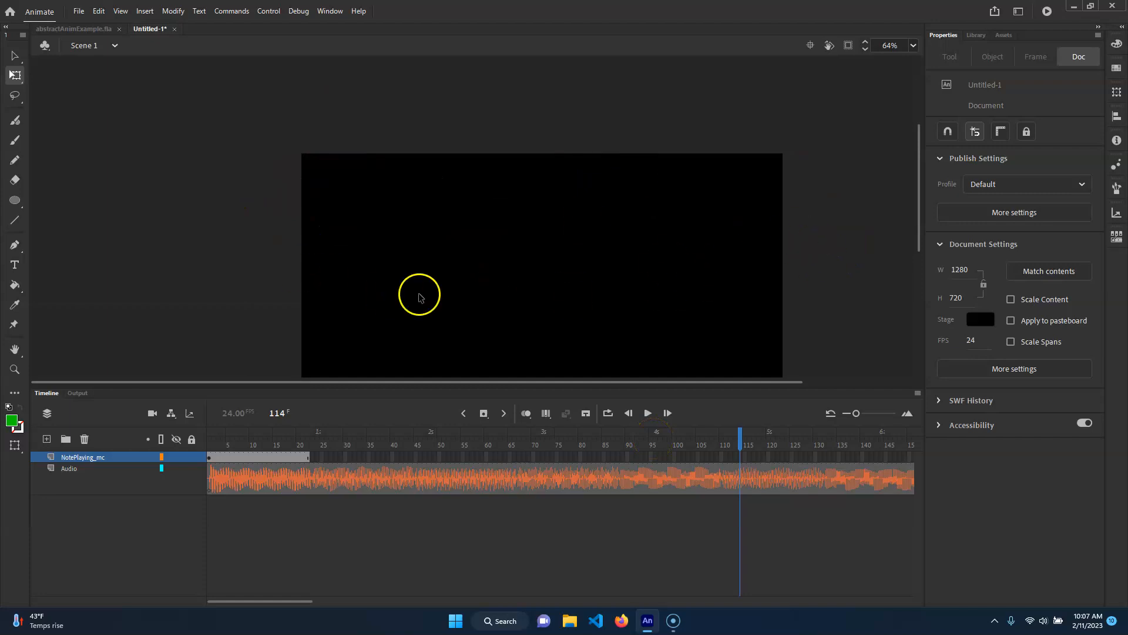
Step: Show the rulers and place a vertical guide at the stage's horizontal centre, about 640 px
{"action": "left_click_drag", "start_coordinate": [576, 286], "coordinate": [531, 202]}
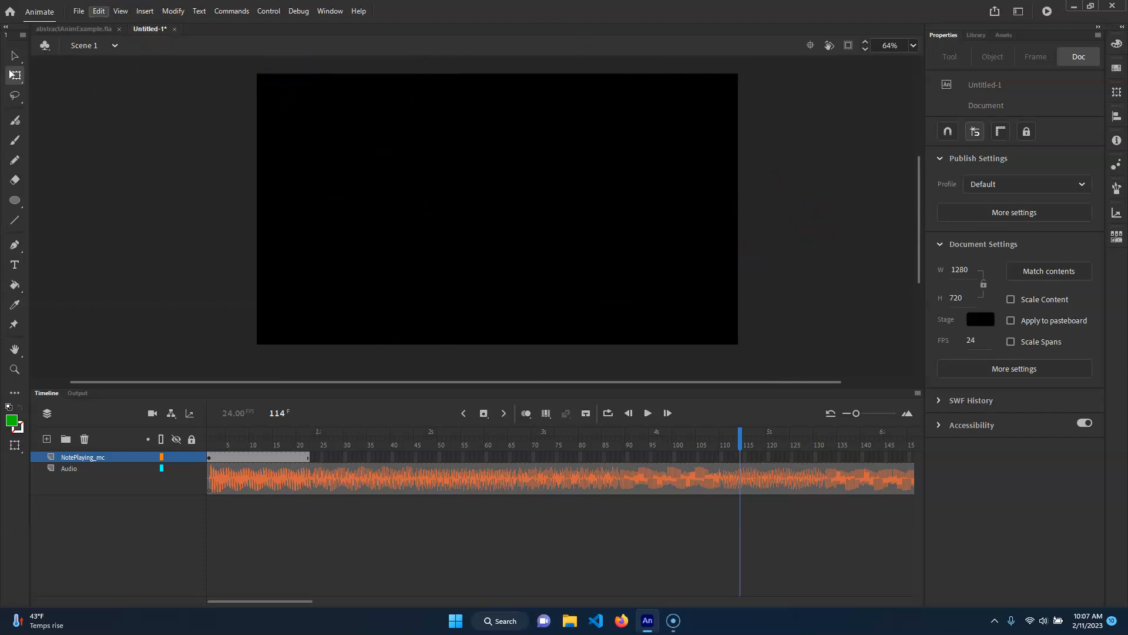
{"action": "left_click", "coordinate": [126, 13]}
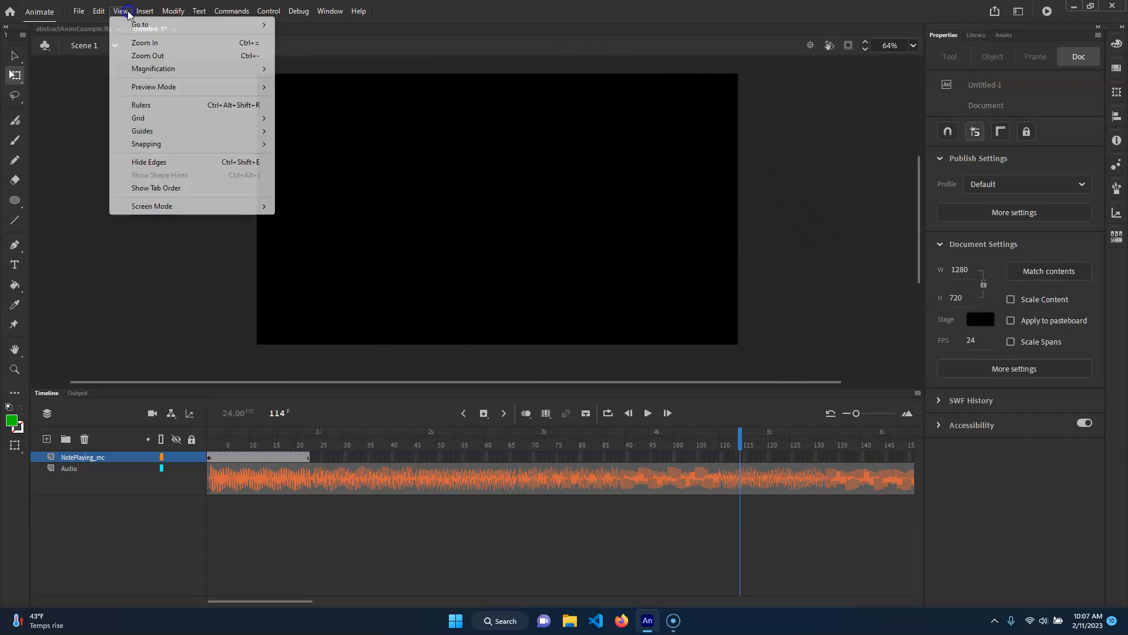
{"action": "left_click", "coordinate": [169, 107]}
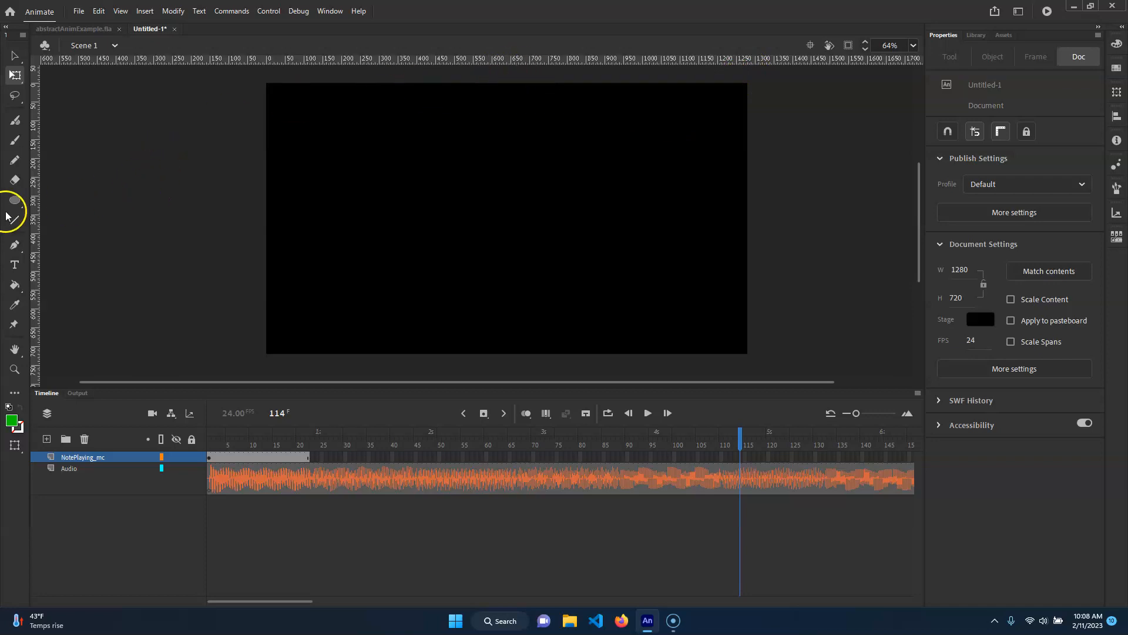
{"action": "left_click_drag", "start_coordinate": [33, 197], "coordinate": [365, 222]}
{"action": "left_click_drag", "start_coordinate": [510, 210], "coordinate": [507, 212]}
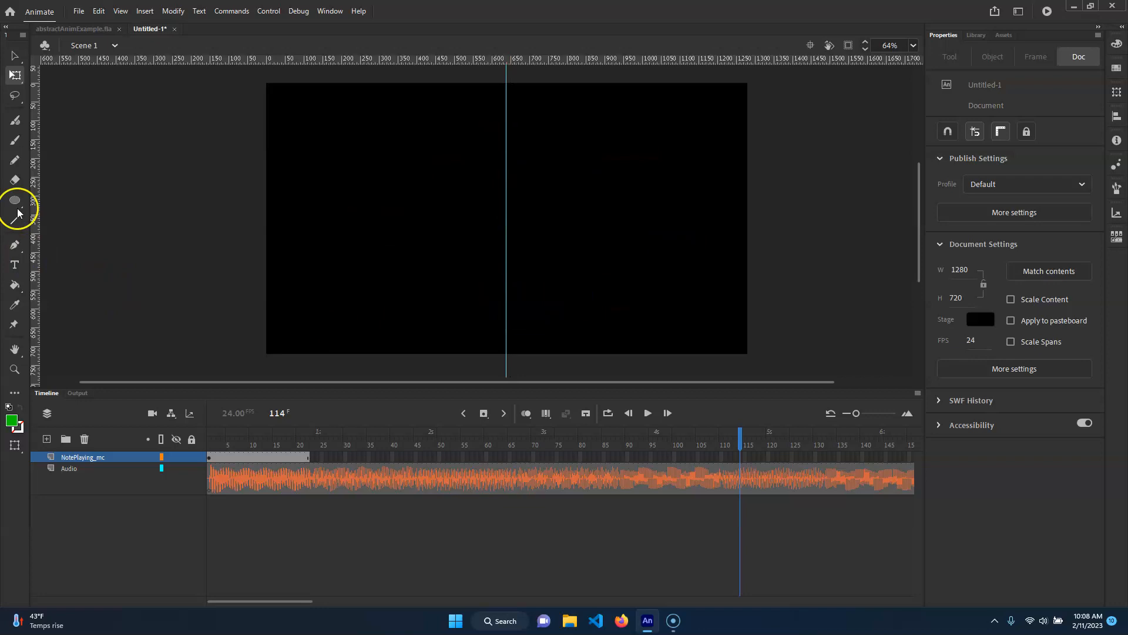
Step: Add vertical guides across the stage at about 160, 310, 465, 800, 960 and 1130 px
{"action": "left_click_drag", "start_coordinate": [33, 170], "coordinate": [558, 200]}
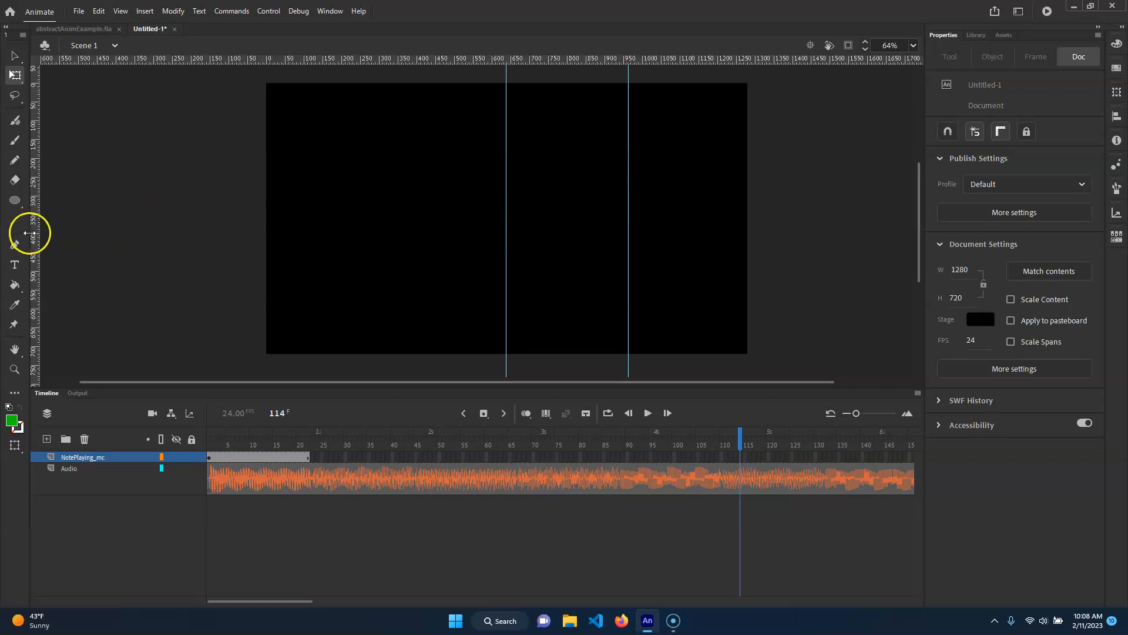
{"action": "left_click_drag", "start_coordinate": [36, 237], "coordinate": [286, 219]}
{"action": "left_click_drag", "start_coordinate": [358, 229], "coordinate": [382, 230]}
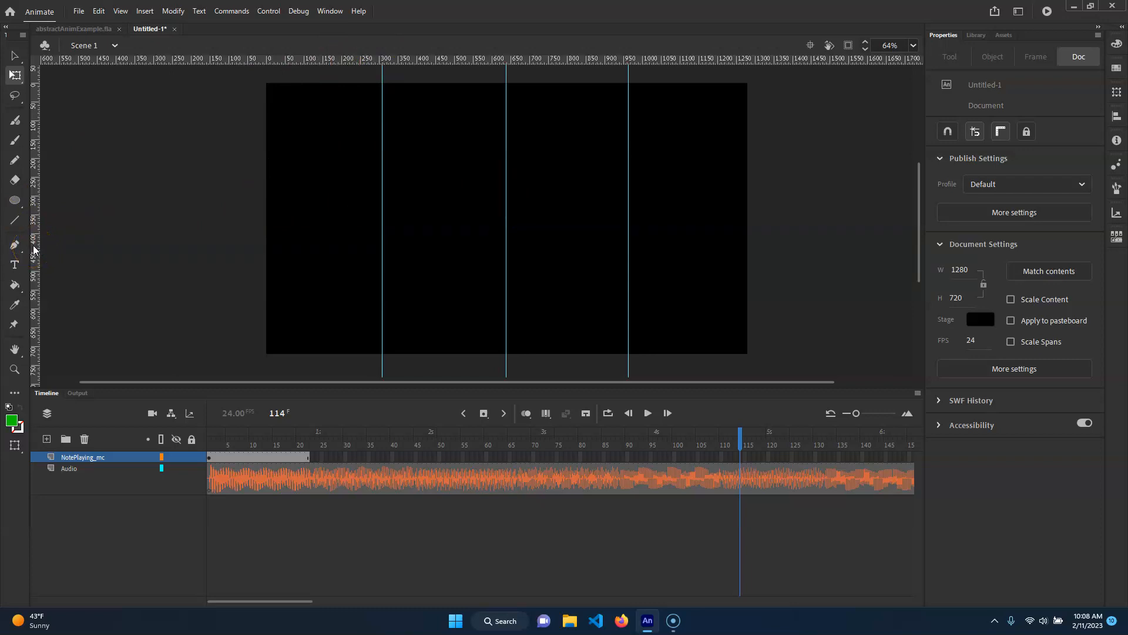
{"action": "left_click_drag", "start_coordinate": [43, 243], "coordinate": [283, 218]}
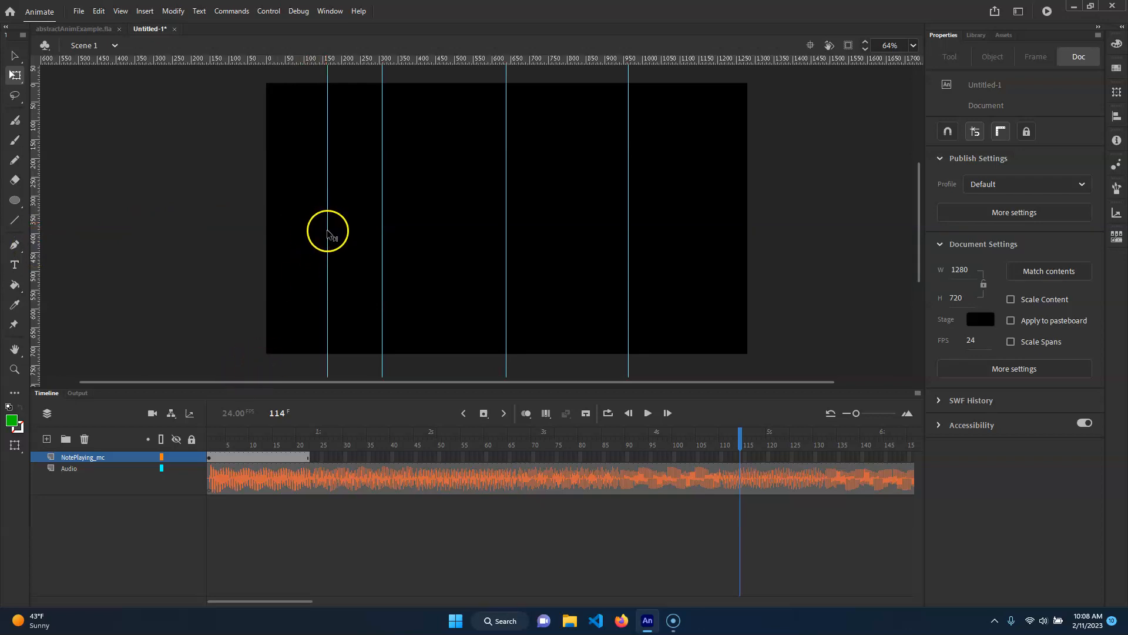
{"action": "left_click_drag", "start_coordinate": [35, 255], "coordinate": [441, 251]}
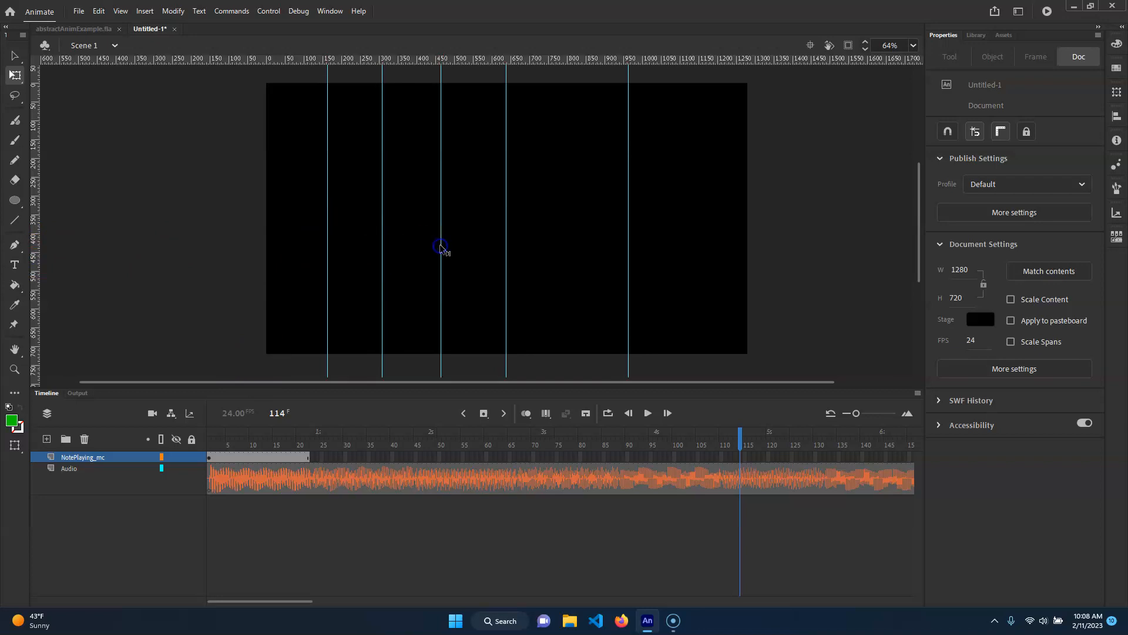
{"action": "left_click_drag", "start_coordinate": [42, 260], "coordinate": [568, 273]}
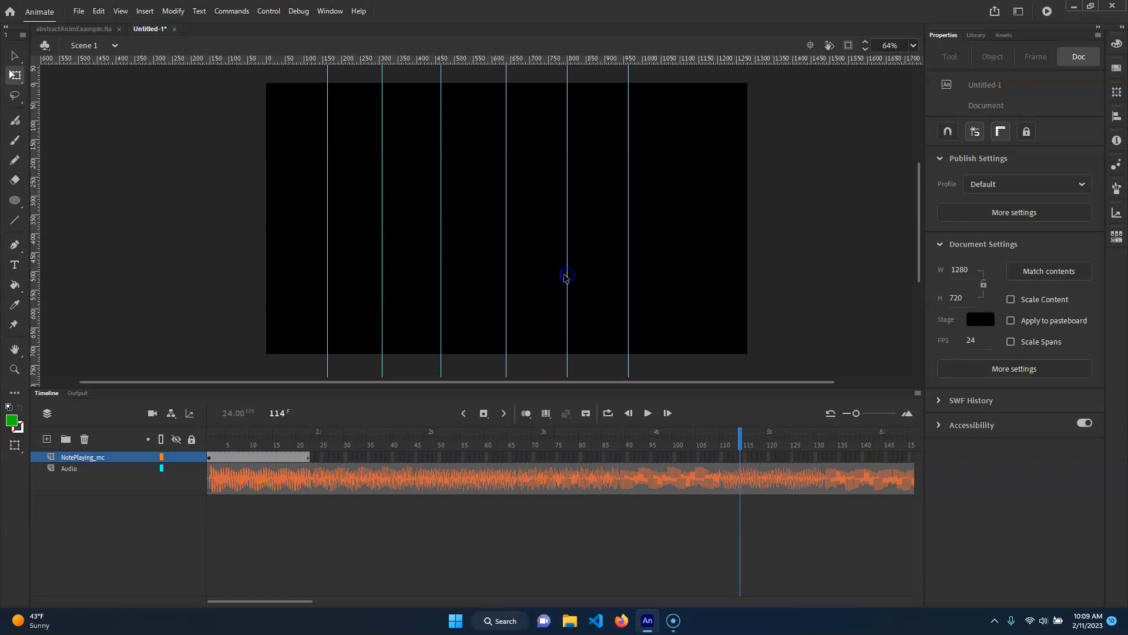
{"action": "left_click_drag", "start_coordinate": [35, 257], "coordinate": [692, 277]}
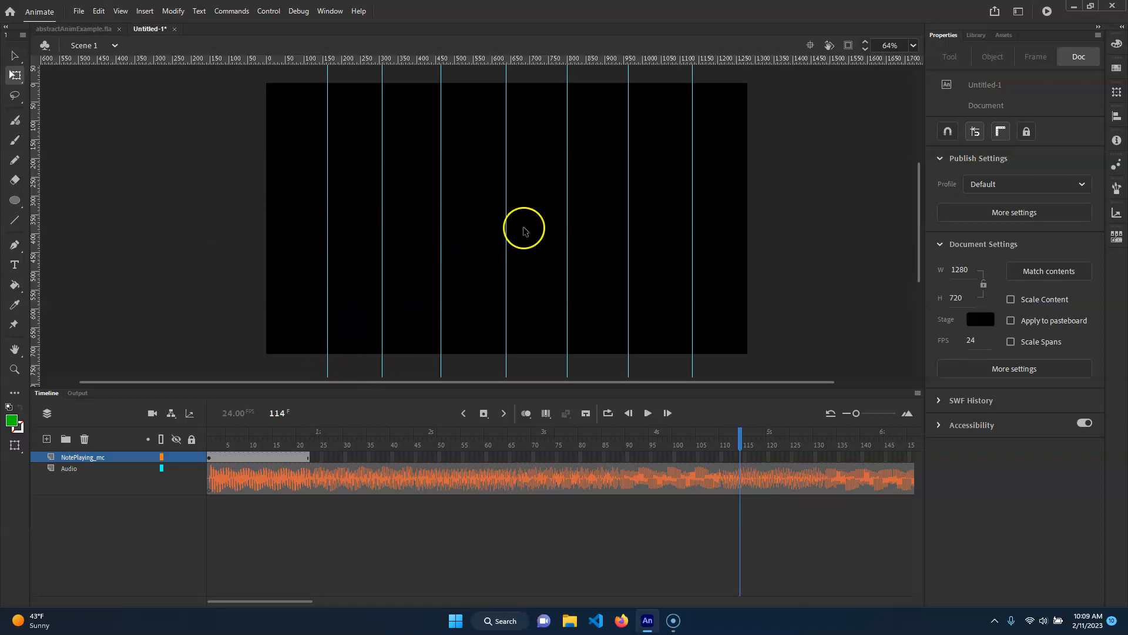
Step: Place five horizontal guides across the stage at about 110, 240, 360, 480 and 600 px
{"action": "left_click_drag", "start_coordinate": [665, 440], "coordinate": [241, 418]}
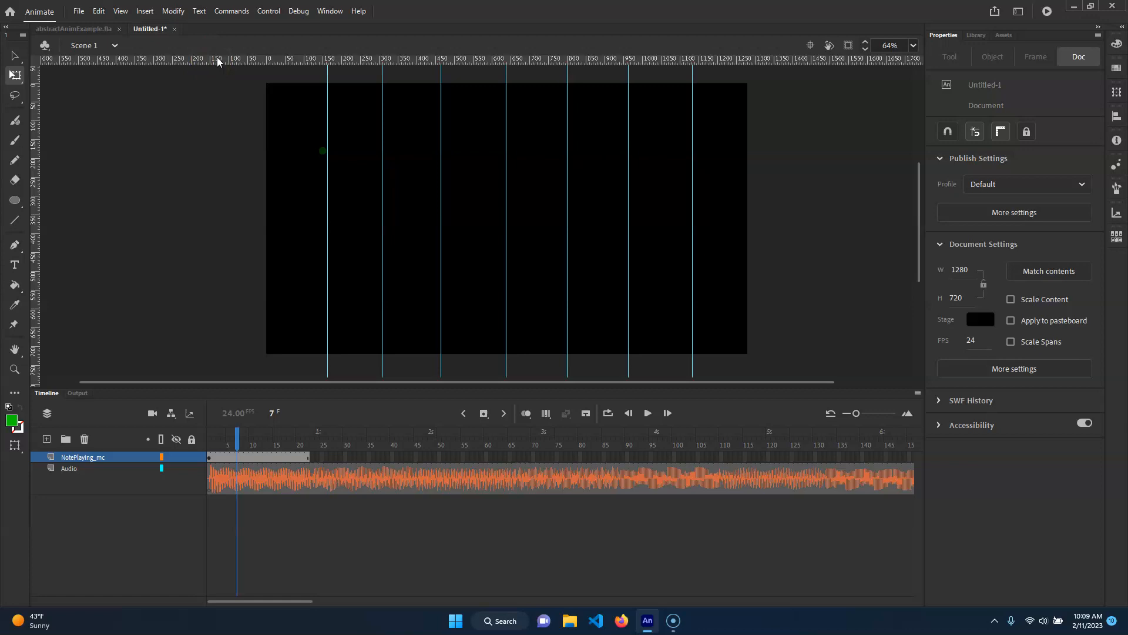
{"action": "left_click_drag", "start_coordinate": [218, 58], "coordinate": [245, 217]}
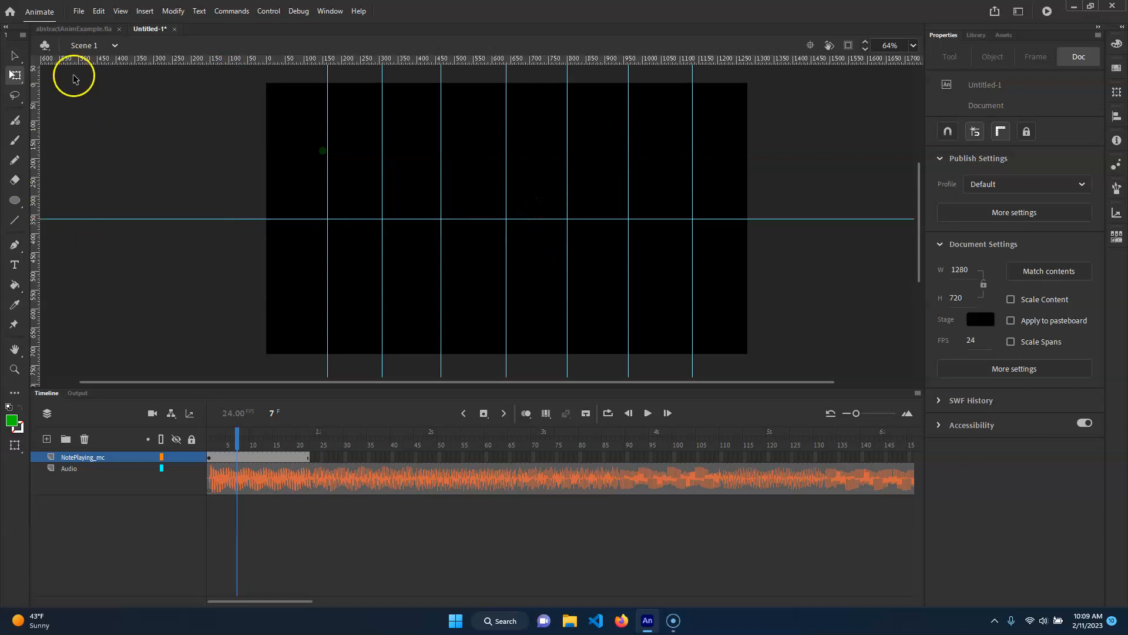
{"action": "left_click_drag", "start_coordinate": [112, 62], "coordinate": [254, 144]}
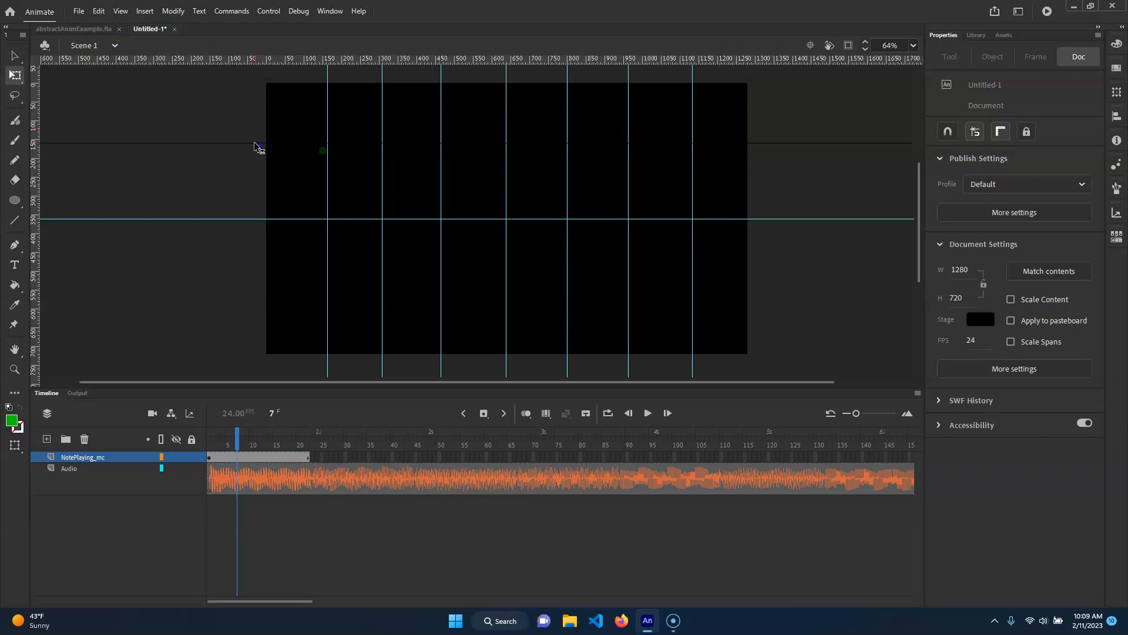
{"action": "left_click_drag", "start_coordinate": [255, 151], "coordinate": [250, 165]}
{"action": "left_click_drag", "start_coordinate": [211, 80], "coordinate": [294, 125]}
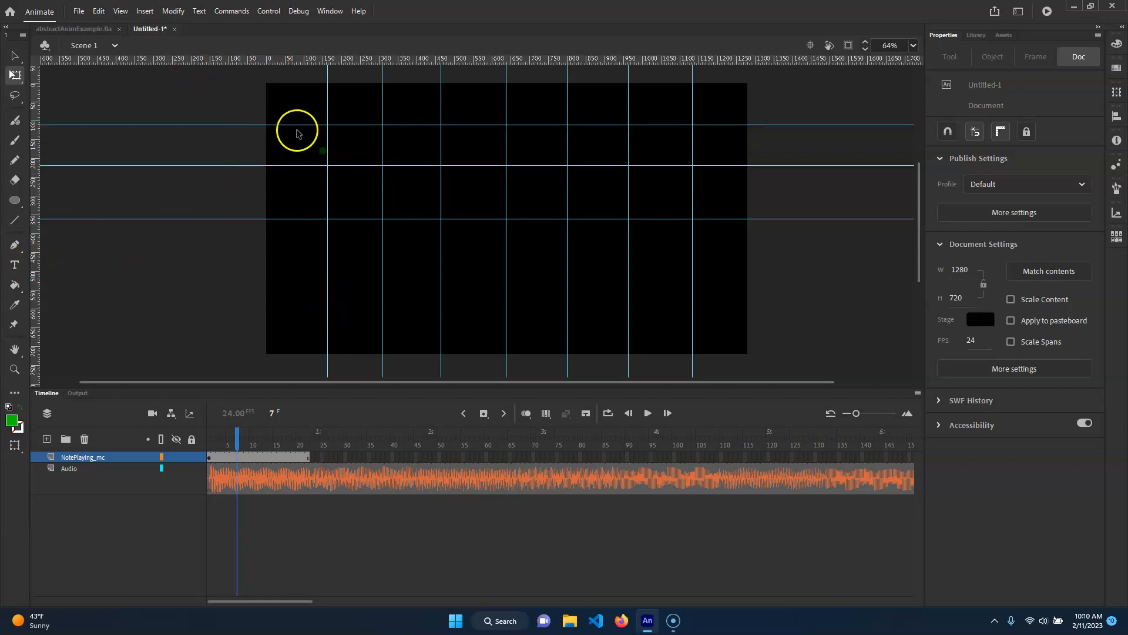
{"action": "left_click_drag", "start_coordinate": [299, 169], "coordinate": [300, 175]}
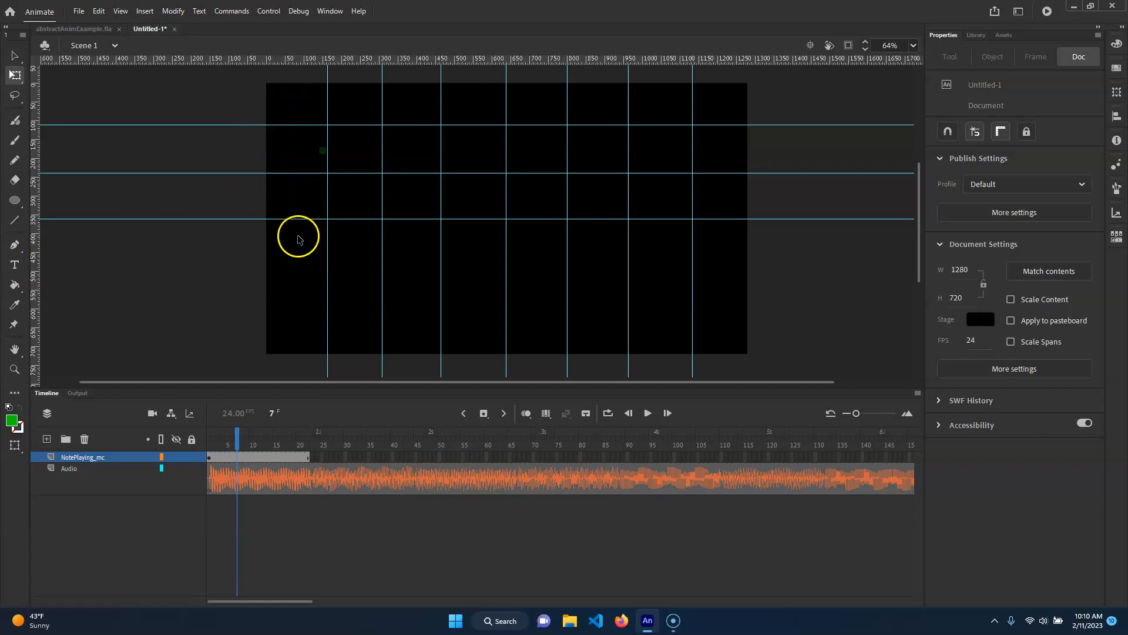
{"action": "left_click_drag", "start_coordinate": [164, 61], "coordinate": [209, 269]}
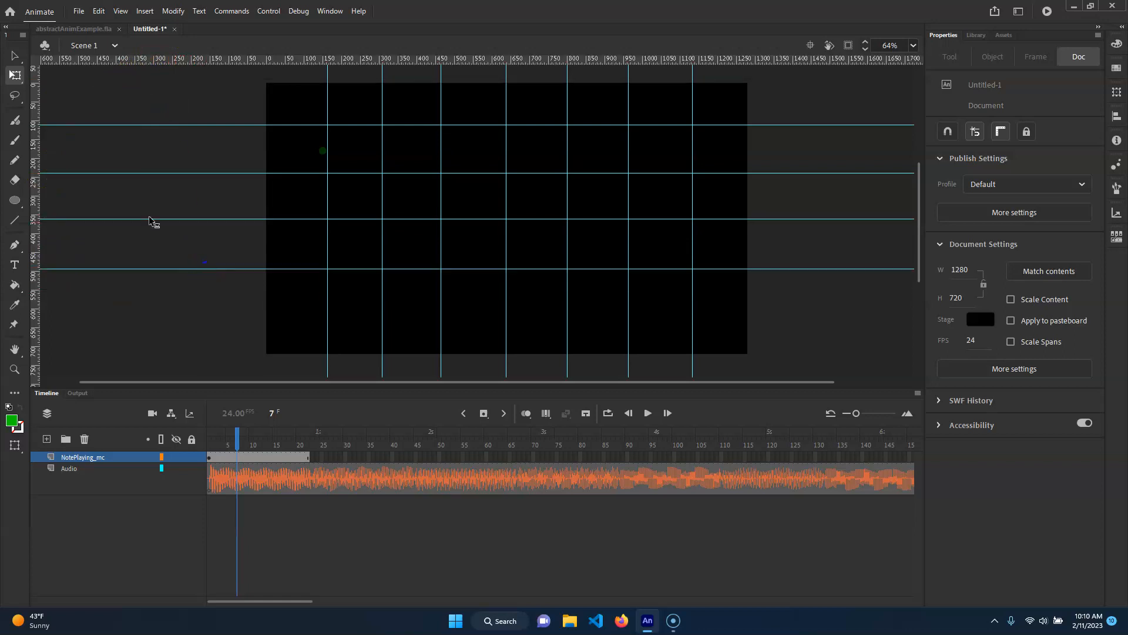
{"action": "left_click_drag", "start_coordinate": [231, 62], "coordinate": [238, 316]}
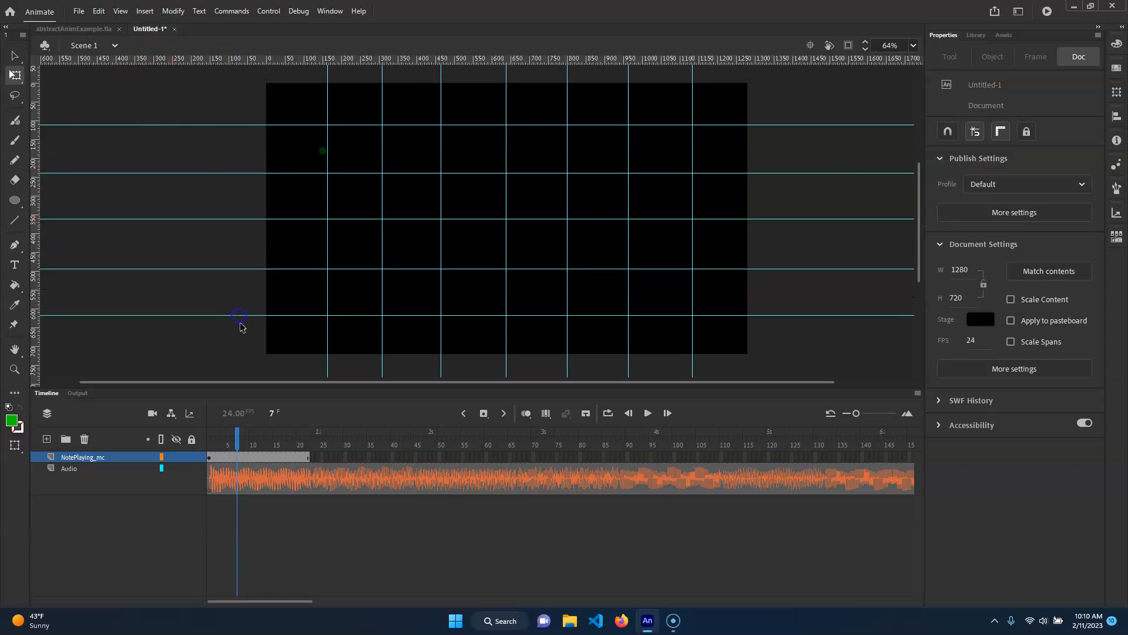
{"action": "left_click_drag", "start_coordinate": [242, 269], "coordinate": [245, 264]}
{"action": "left_click_drag", "start_coordinate": [249, 315], "coordinate": [254, 308]}
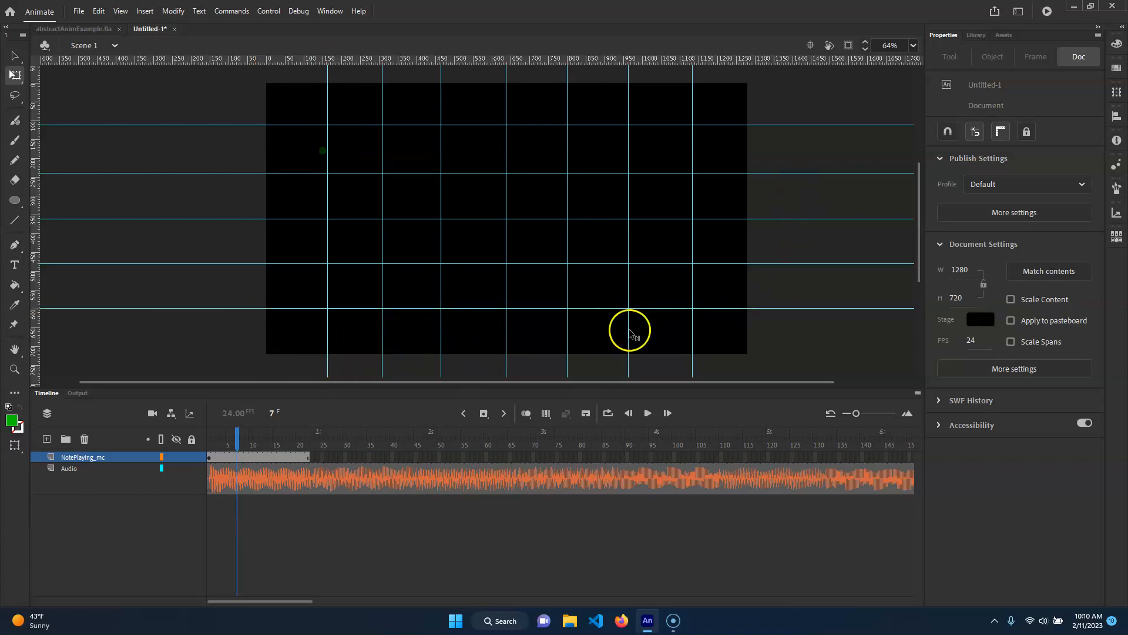
Step: In frame 1, move the green circle into the grid cell in the first column and first row
{"action": "left_click_drag", "start_coordinate": [236, 437], "coordinate": [198, 439]}
{"action": "left_click", "coordinate": [15, 55]}
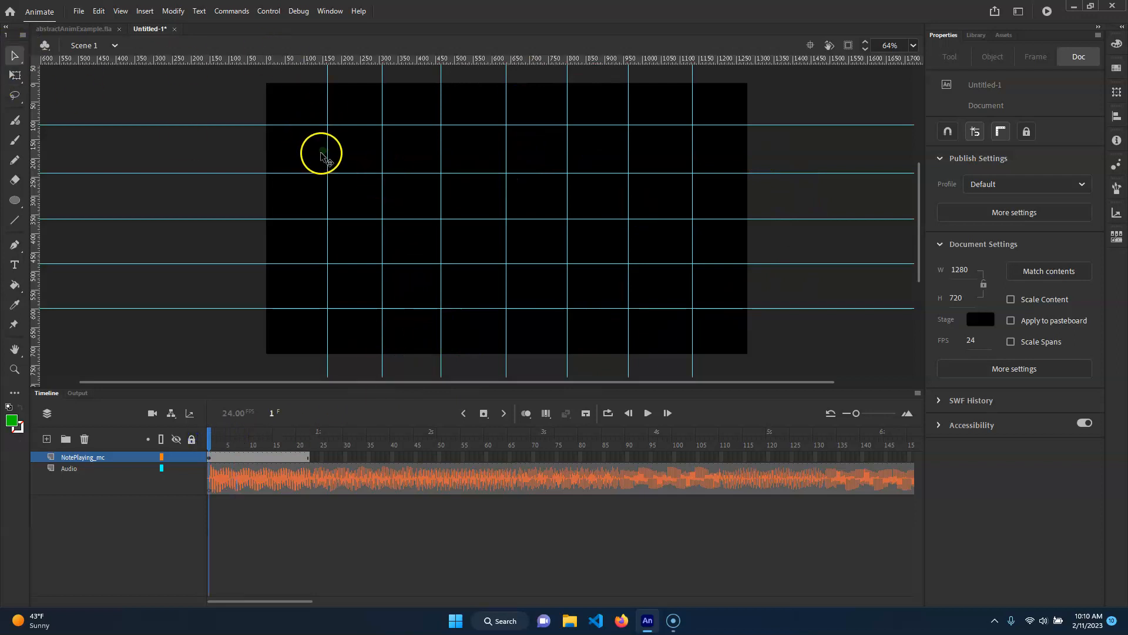
{"action": "left_click_drag", "start_coordinate": [282, 106], "coordinate": [295, 103]}
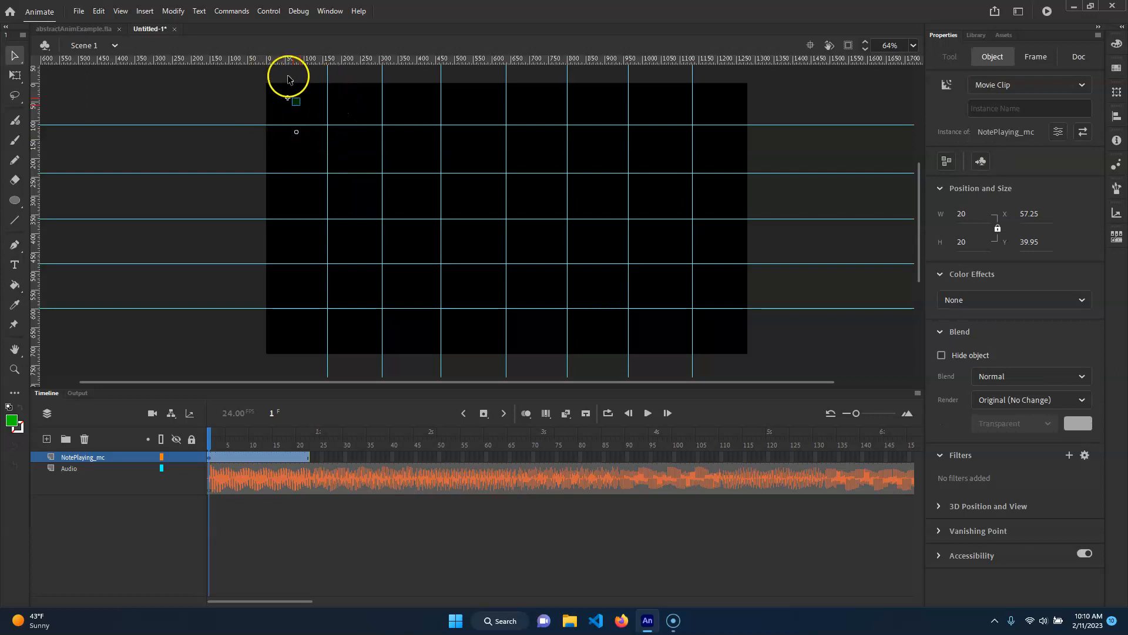
Step: Insert a keyframe at frame 23 on the NotePlaying_mc layer
{"action": "left_click", "coordinate": [312, 461]}
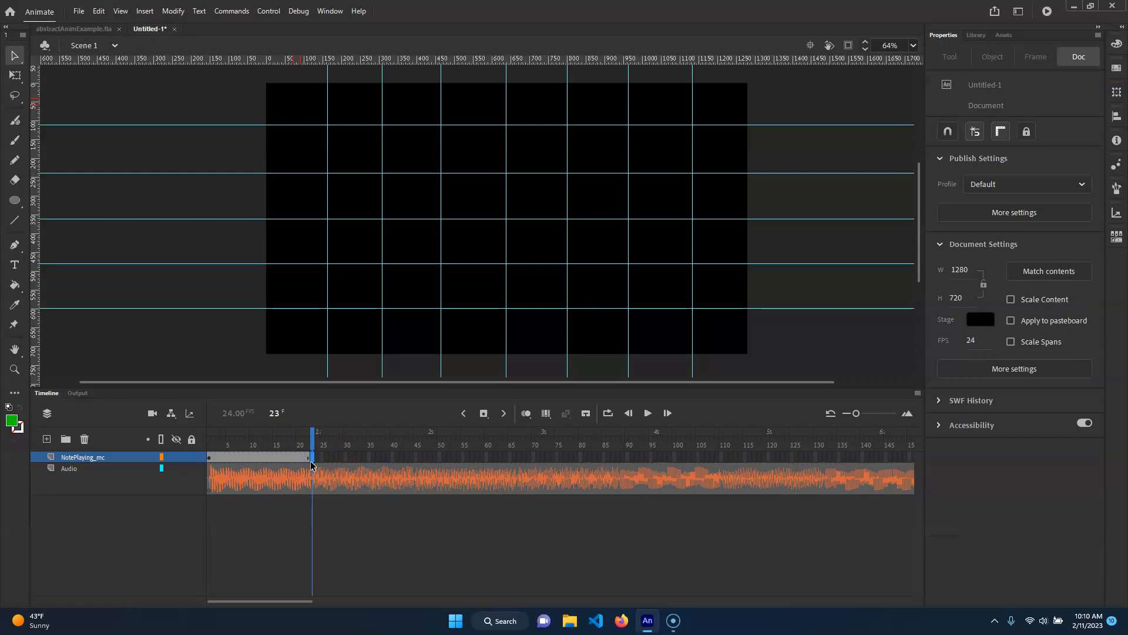
{"action": "left_click", "coordinate": [315, 460]}
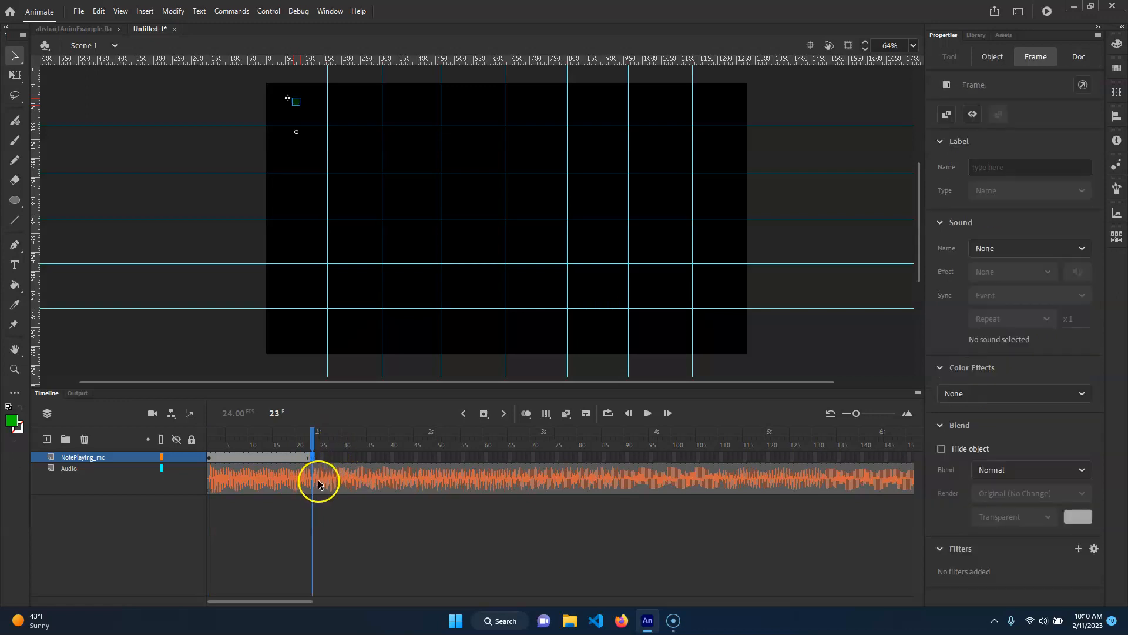
{"action": "mouse_move", "coordinate": [311, 443]}
{"action": "left_mouse_down"}
{"action": "mouse_move", "coordinate": [294, 445]}
{"action": "mouse_move", "coordinate": [322, 445]}
{"action": "mouse_move", "coordinate": [312, 444]}
{"action": "left_mouse_up"}
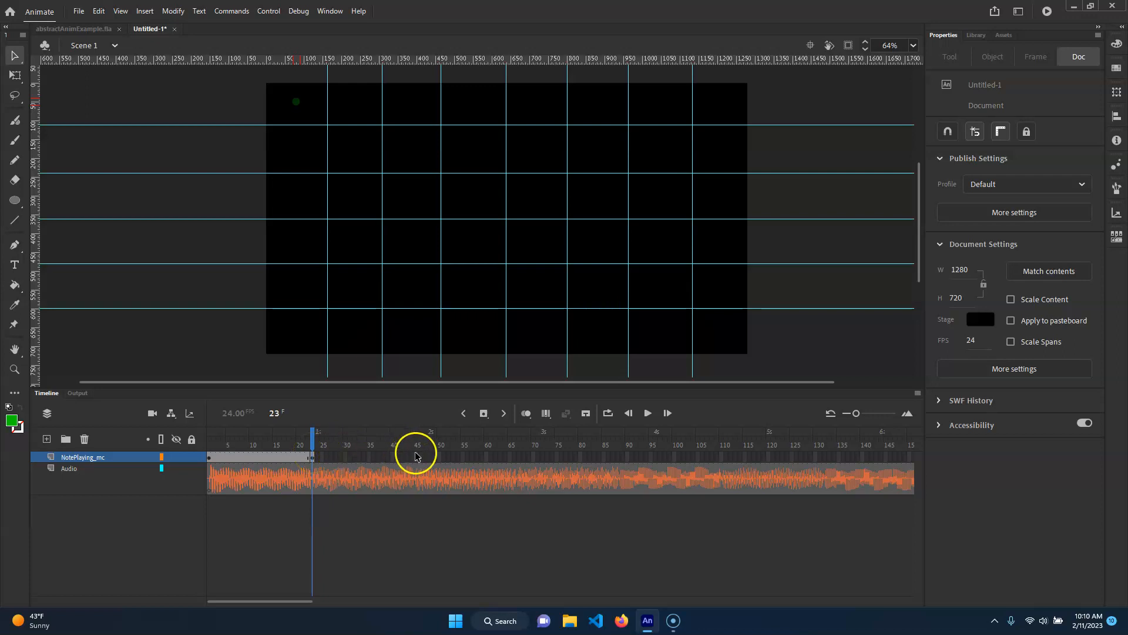
Step: Extend the frame 23 span to frame 45 and move its circle to the second column, second row cell
{"action": "left_click", "coordinate": [415, 498]}
{"action": "key", "text": "F5"}
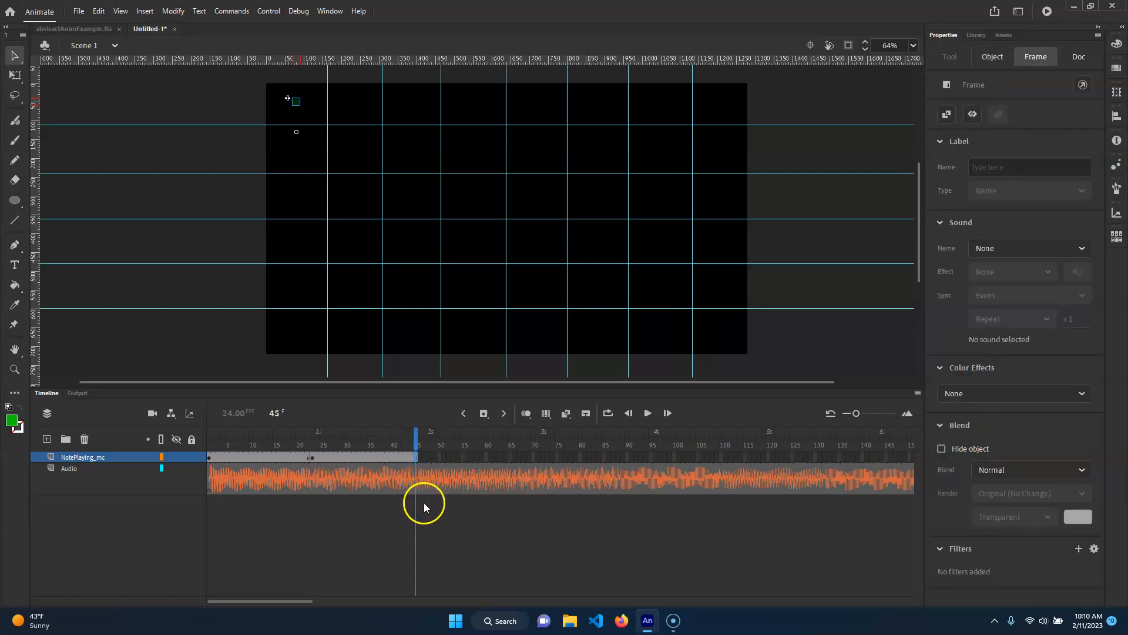
{"action": "left_click_drag", "start_coordinate": [416, 437], "coordinate": [321, 424]}
{"action": "left_click_drag", "start_coordinate": [296, 98], "coordinate": [356, 148]}
Step: Insert a keyframe at frame 46 on the NotePlaying_mc layer and shift it to frame 44
{"action": "left_click_drag", "start_coordinate": [315, 440], "coordinate": [420, 459]}
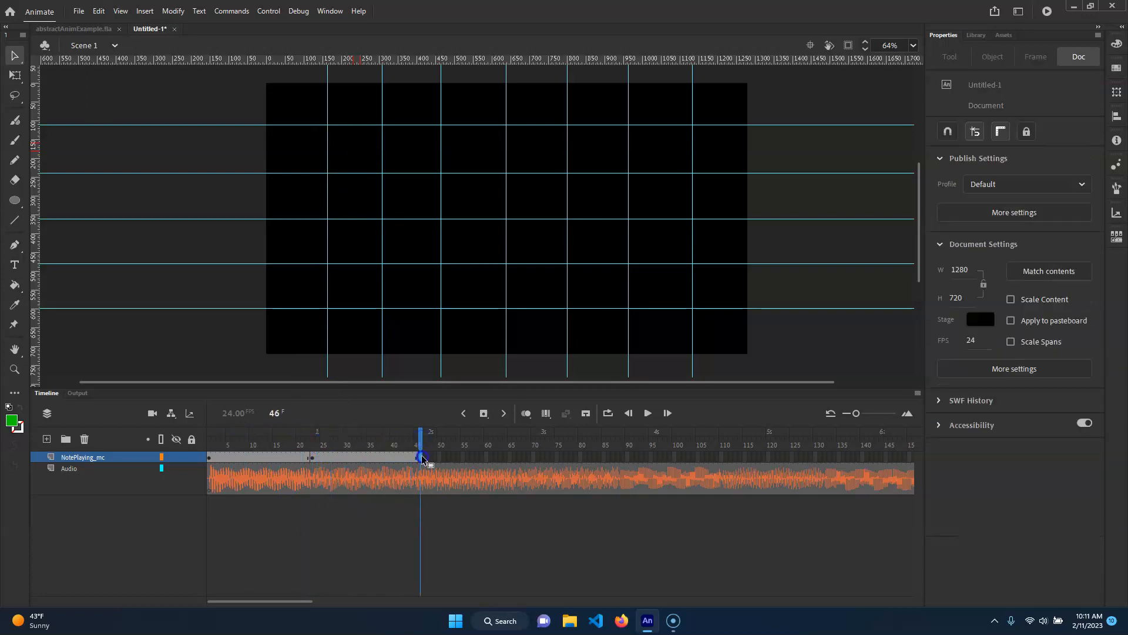
{"action": "key", "text": "F6"}
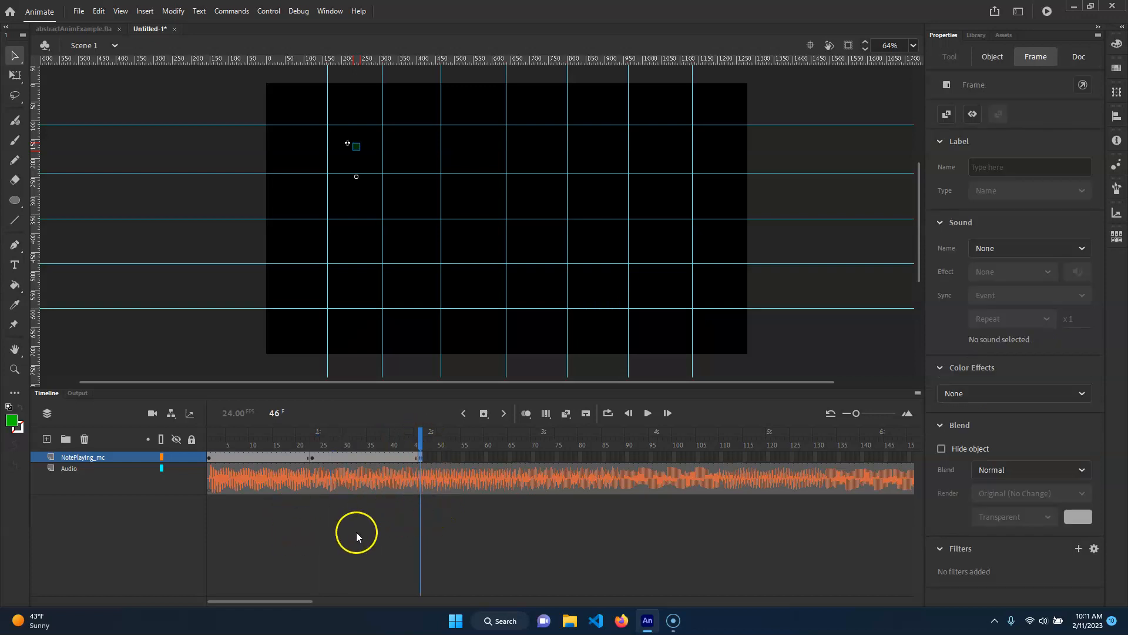
{"action": "left_click", "coordinate": [434, 442]}
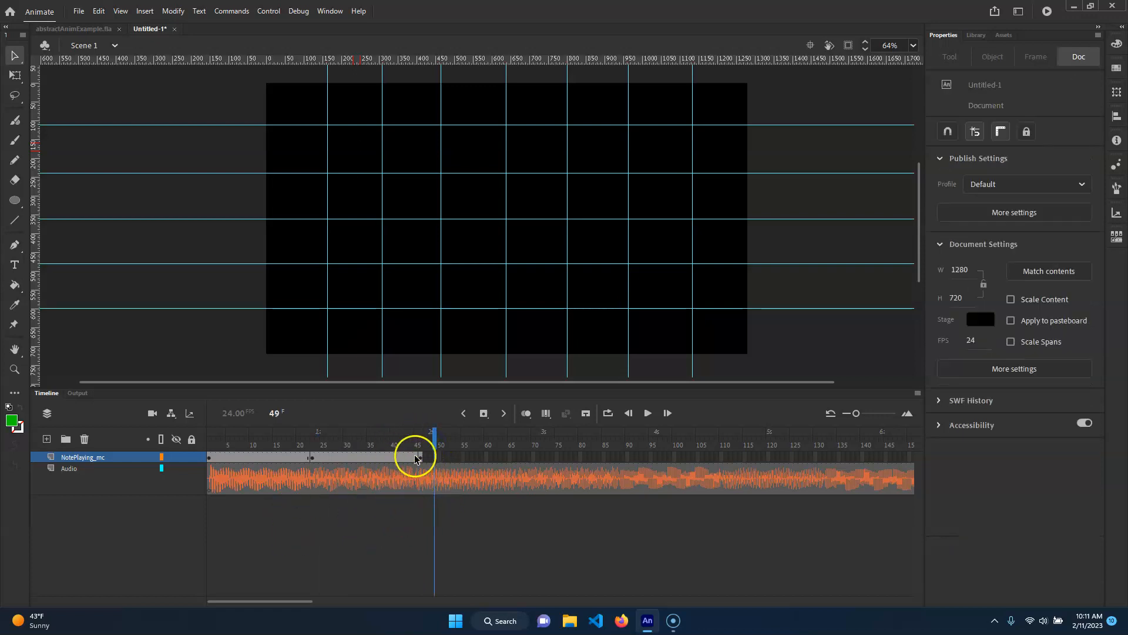
{"action": "left_click", "coordinate": [419, 458]}
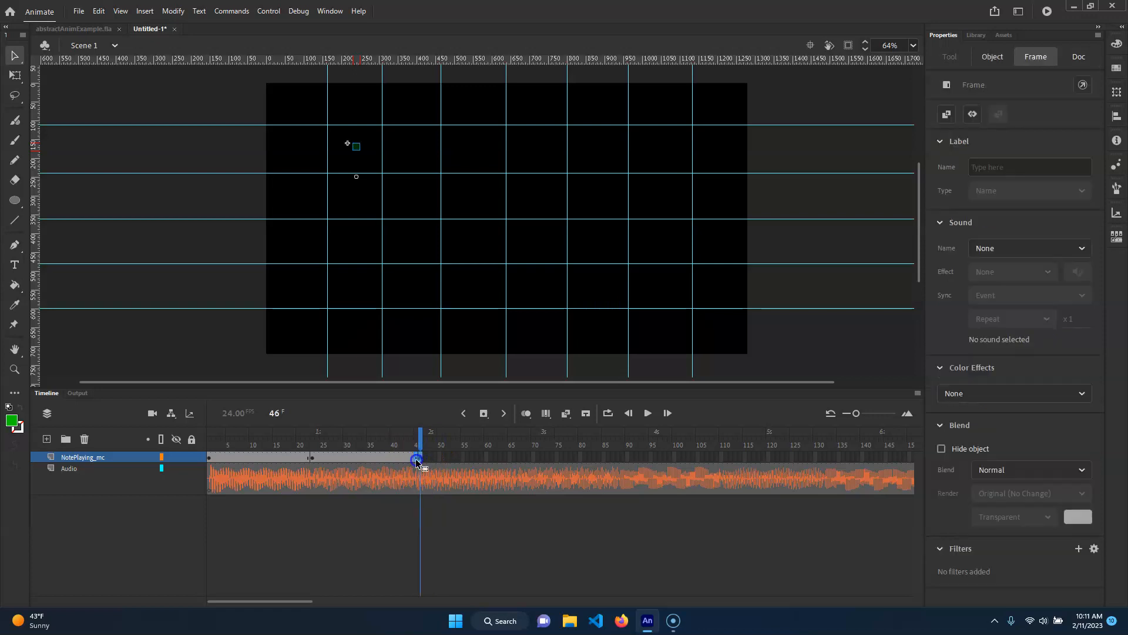
{"action": "left_click_drag", "start_coordinate": [414, 461], "coordinate": [414, 500]}
Step: Extend the frame 44 span to frame 65 and move its circle to the third column, third row cell
{"action": "left_click", "coordinate": [515, 461]}
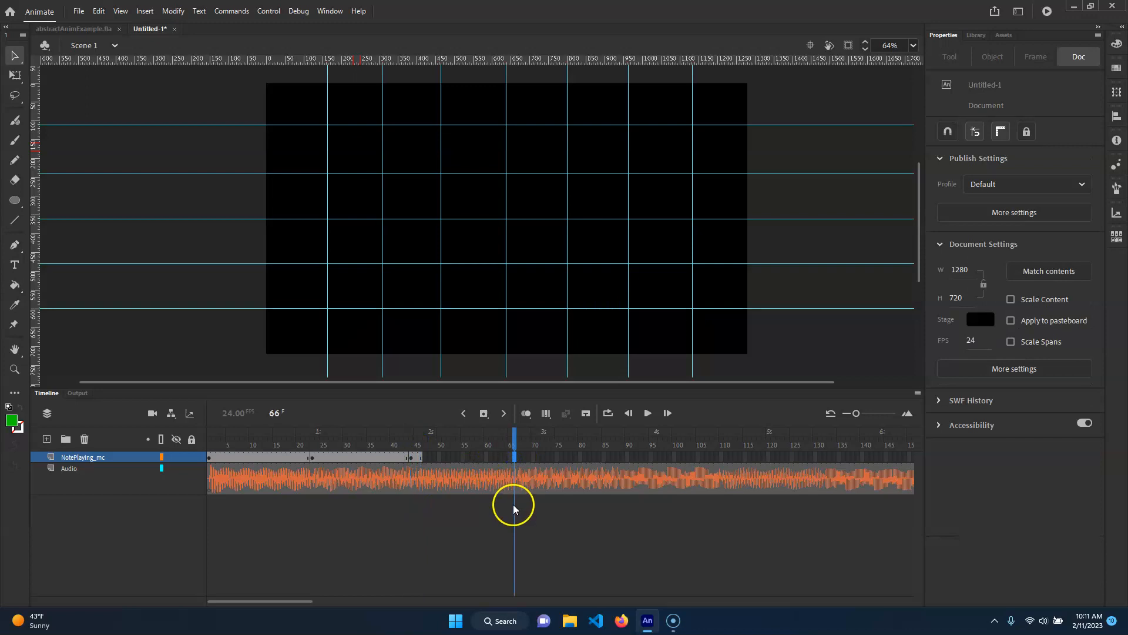
{"action": "left_click", "coordinate": [510, 457]}
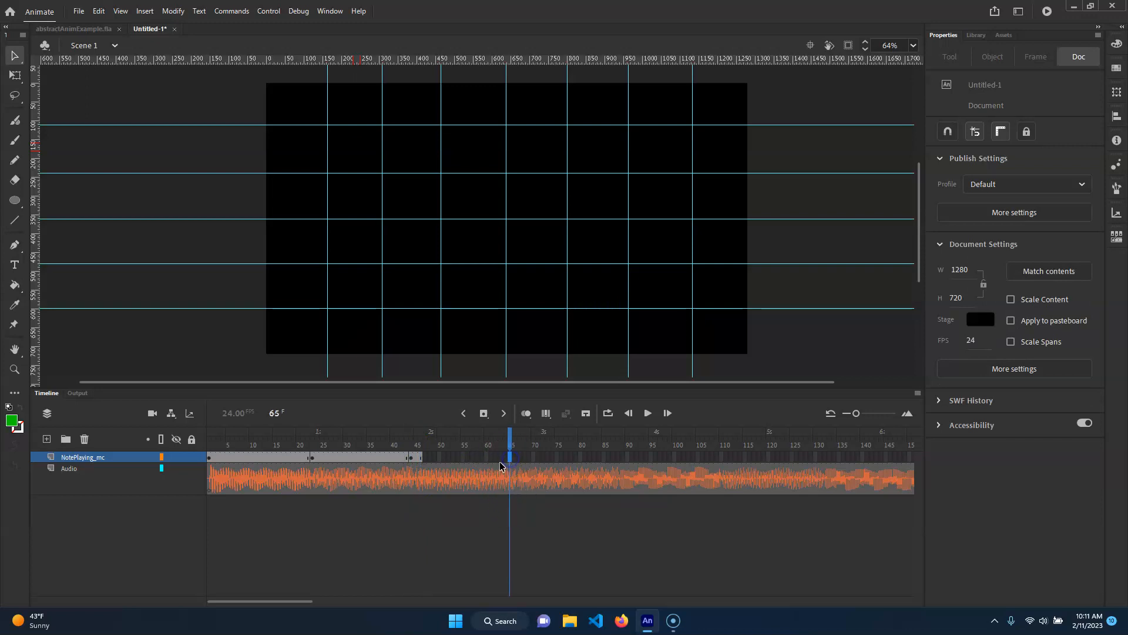
{"action": "key", "text": "F5"}
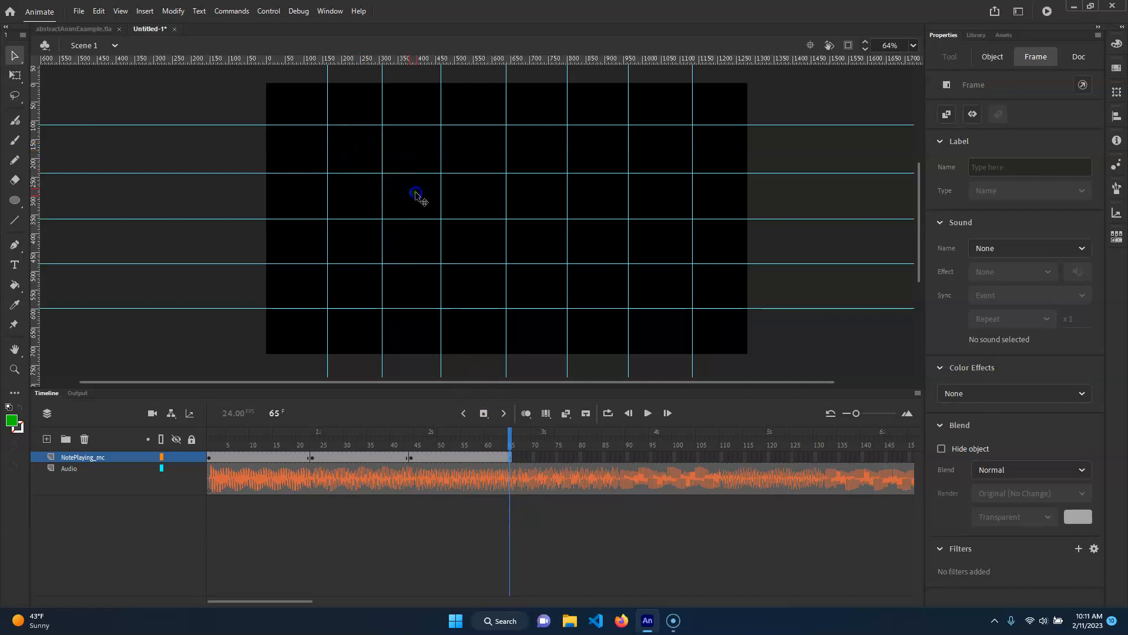
{"action": "left_click_drag", "start_coordinate": [415, 195], "coordinate": [410, 198]}
{"action": "left_click", "coordinate": [510, 440]}
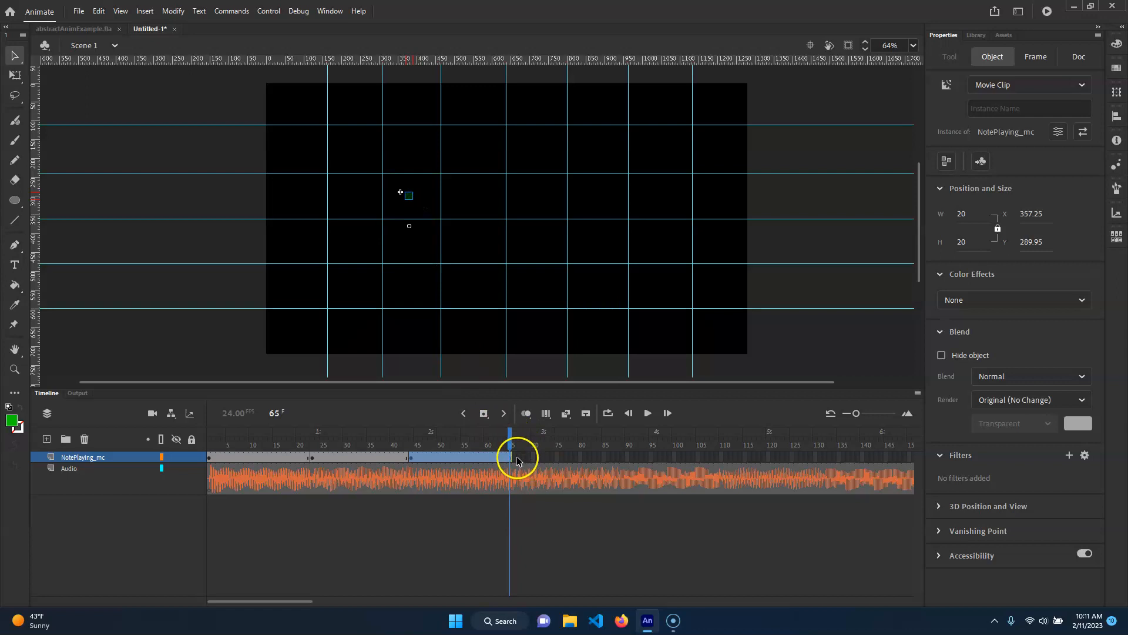
Step: Insert a keyframe at frame 66 on the NotePlaying_mc layer
{"action": "left_click", "coordinate": [515, 457]}
{"action": "left_click", "coordinate": [525, 500]}
{"action": "left_click", "coordinate": [514, 456]}
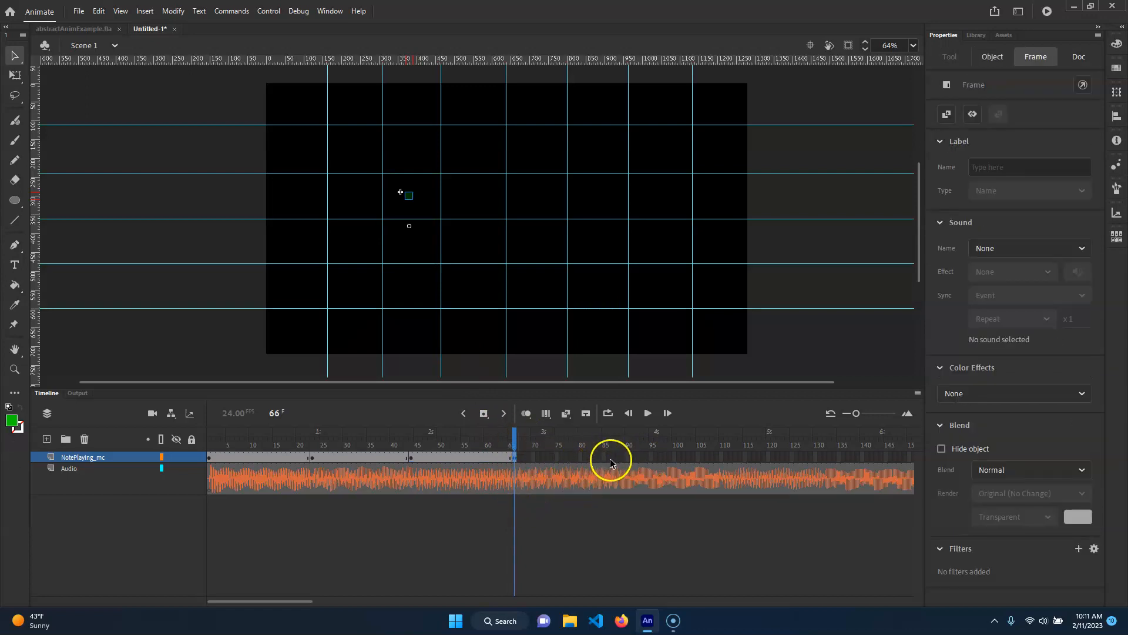
Step: Extend the frame 66 span to frame 86 and move its circle to the fourth column, fourth row cell
{"action": "left_click", "coordinate": [614, 513]}
{"action": "left_click", "coordinate": [610, 458]}
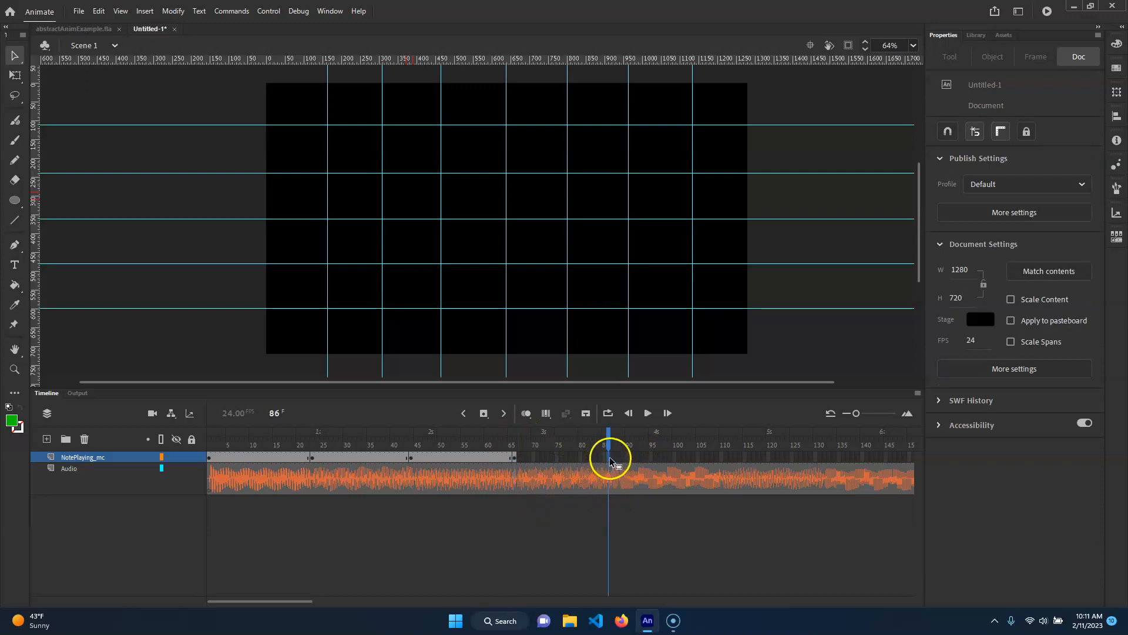
{"action": "left_click", "coordinate": [613, 457]}
{"action": "left_click", "coordinate": [618, 457]}
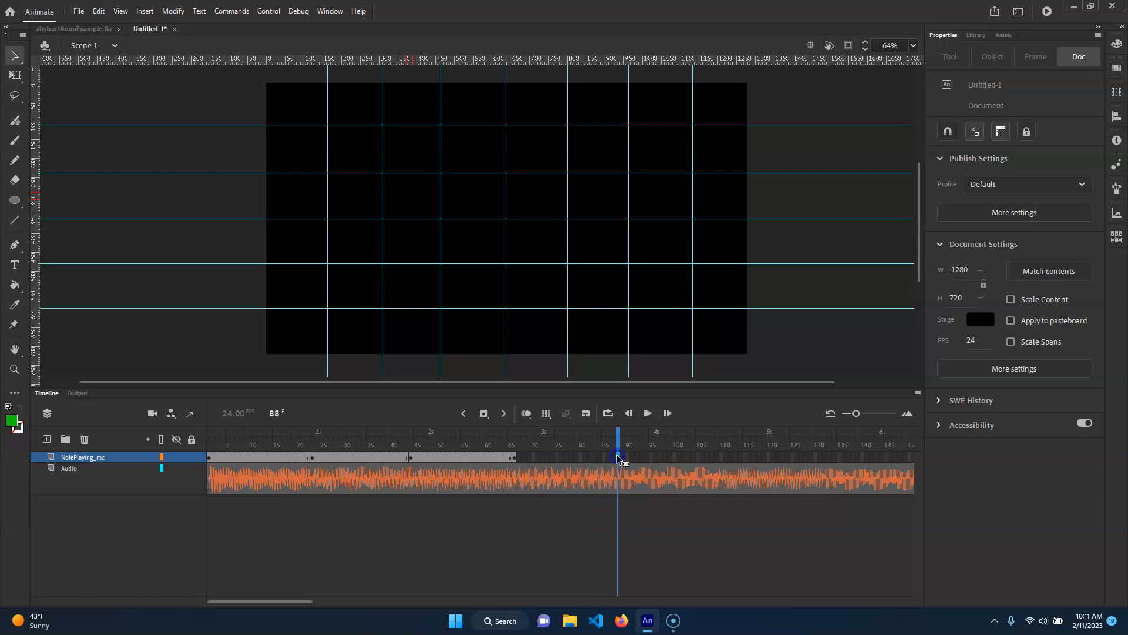
{"action": "left_click_drag", "start_coordinate": [615, 459], "coordinate": [610, 470]}
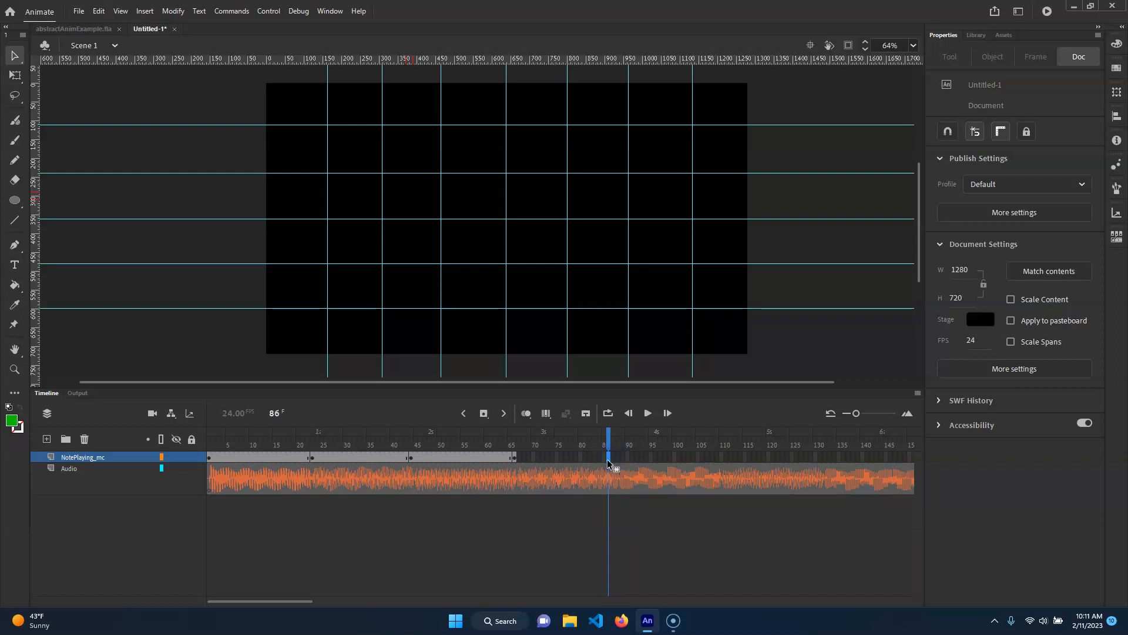
{"action": "left_click", "coordinate": [607, 464]}
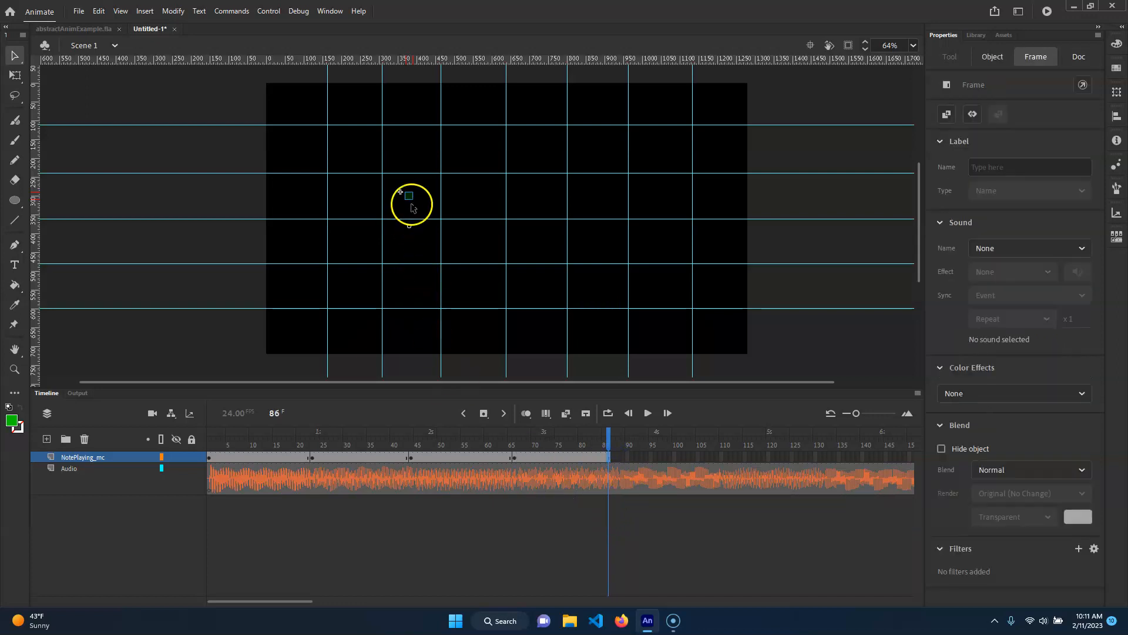
{"action": "left_click", "coordinate": [453, 232]}
Step: Insert a keyframe at frame 87 on the NotePlaying_mc layer
{"action": "left_click", "coordinate": [612, 458]}
{"action": "left_click", "coordinate": [612, 457]}
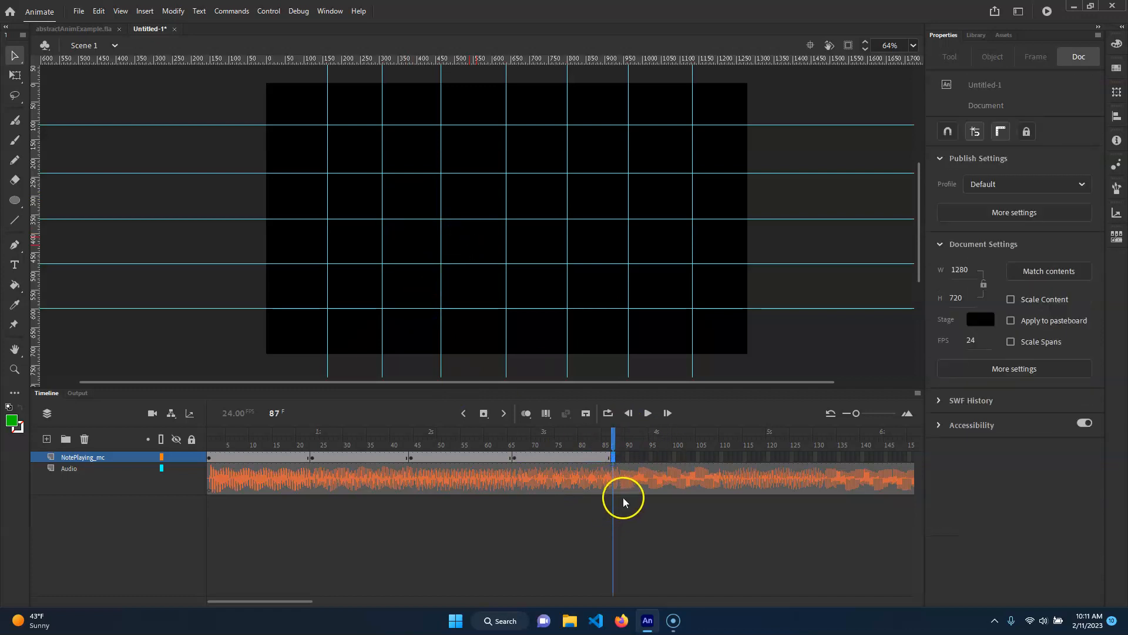
{"action": "left_click", "coordinate": [624, 496]}
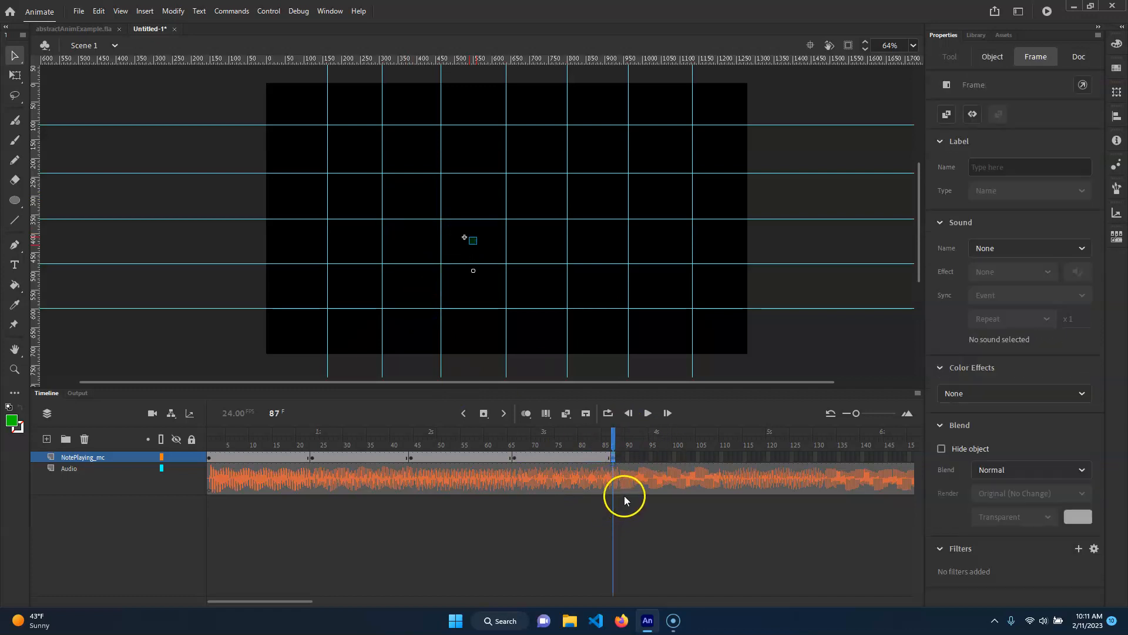
Step: Extend the frame 87 span to frame 108 and move its circle to the fifth column, fifth row cell
{"action": "left_click", "coordinate": [716, 457]}
{"action": "left_click", "coordinate": [712, 458]}
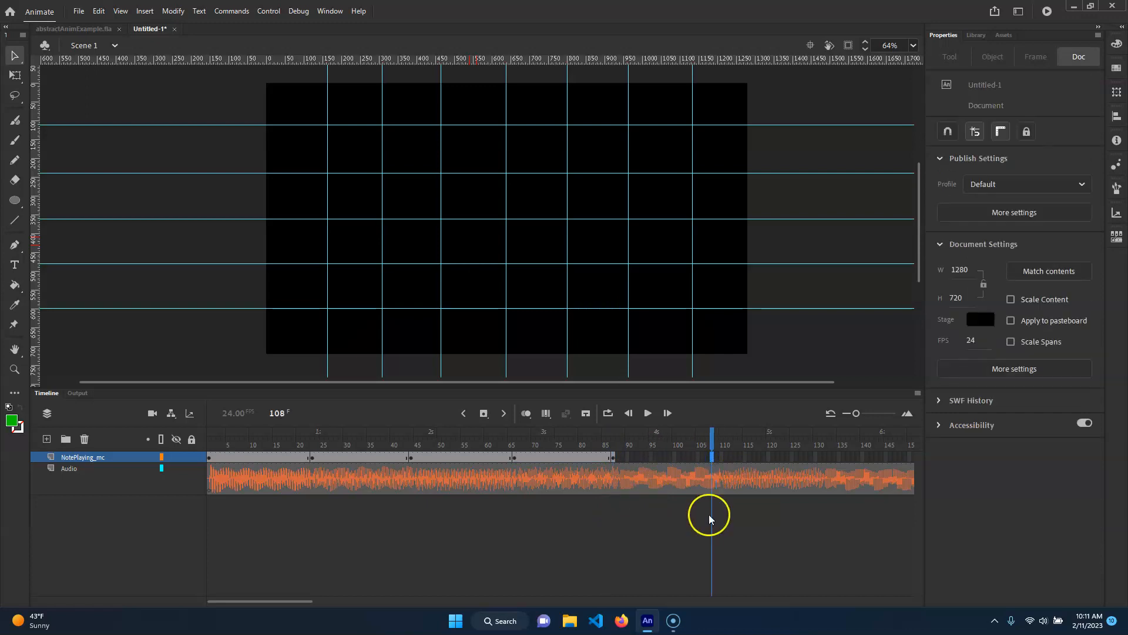
{"action": "key", "text": "F5"}
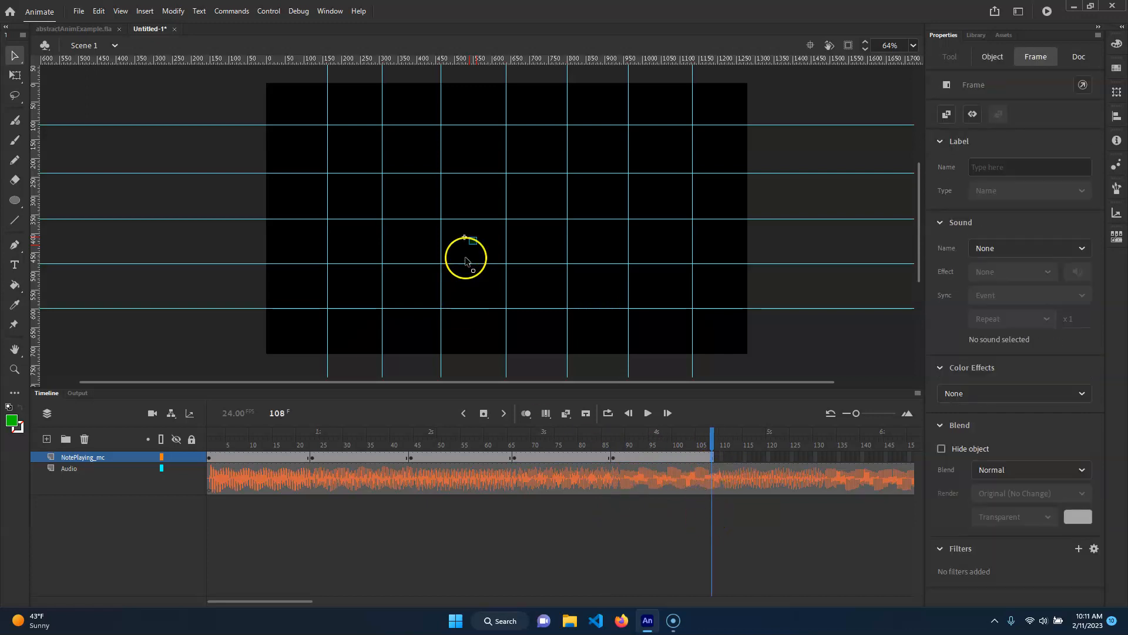
{"action": "left_click", "coordinate": [536, 287]}
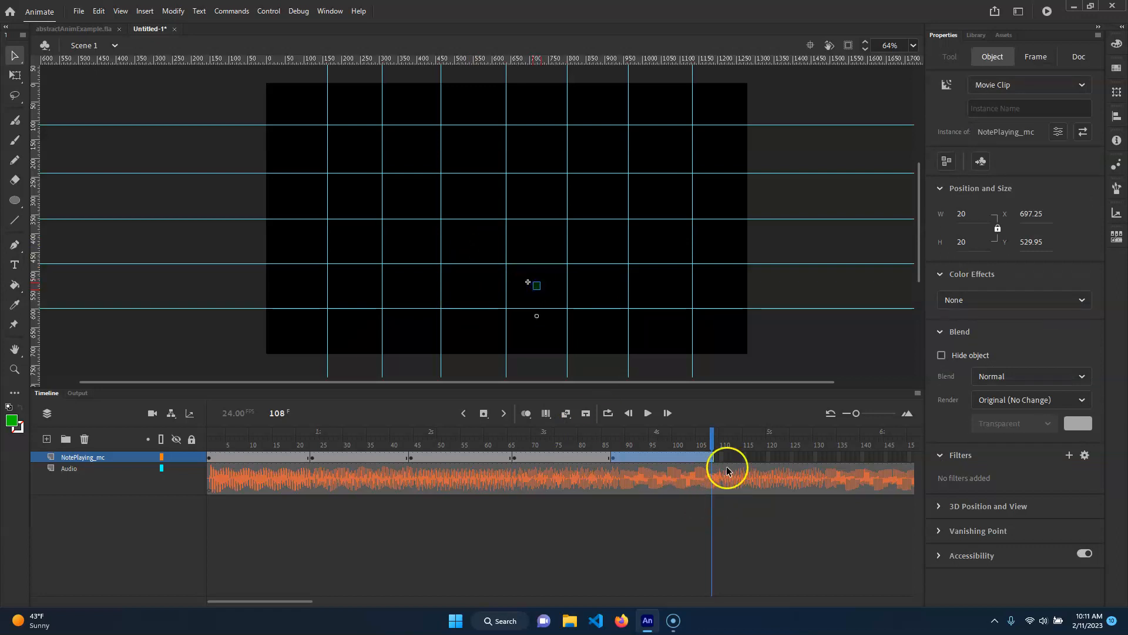
Step: Insert a keyframe at frame 109 held through frame 130, and move its circle to the sixth column, sixth row cell
{"action": "left_click", "coordinate": [716, 456]}
{"action": "key", "text": "F5"}
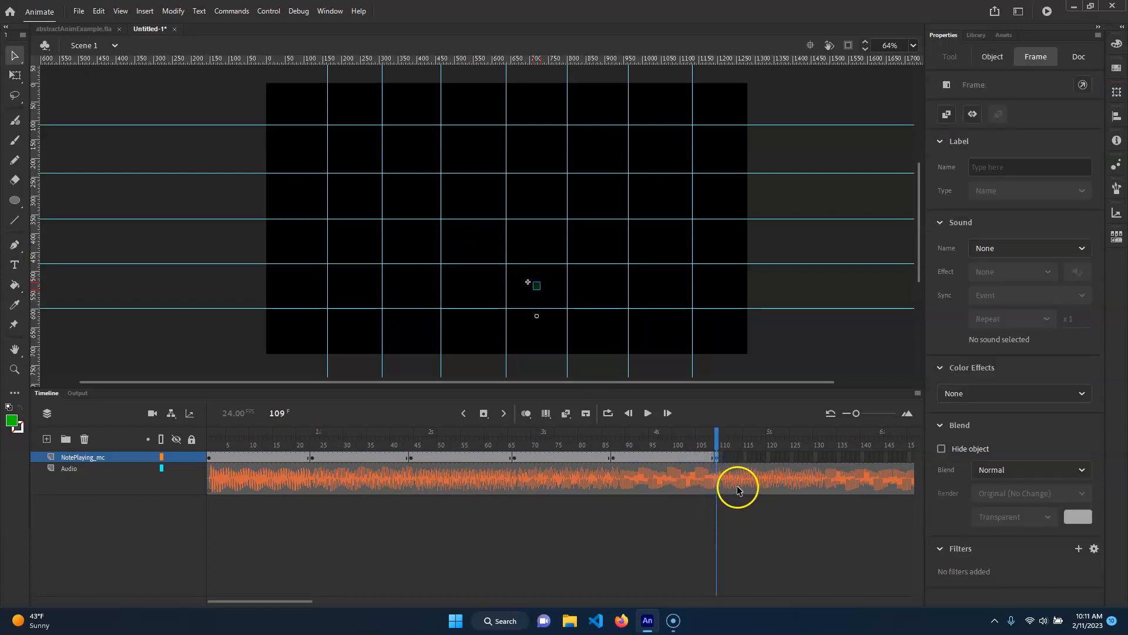
{"action": "left_click", "coordinate": [821, 460]}
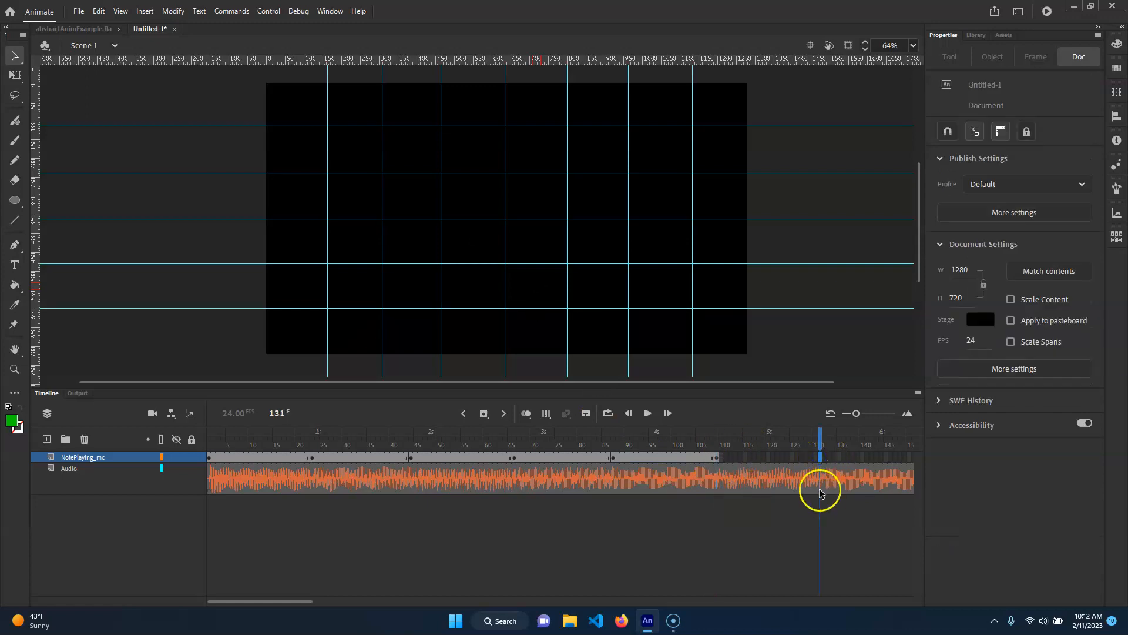
{"action": "left_click", "coordinate": [816, 460]}
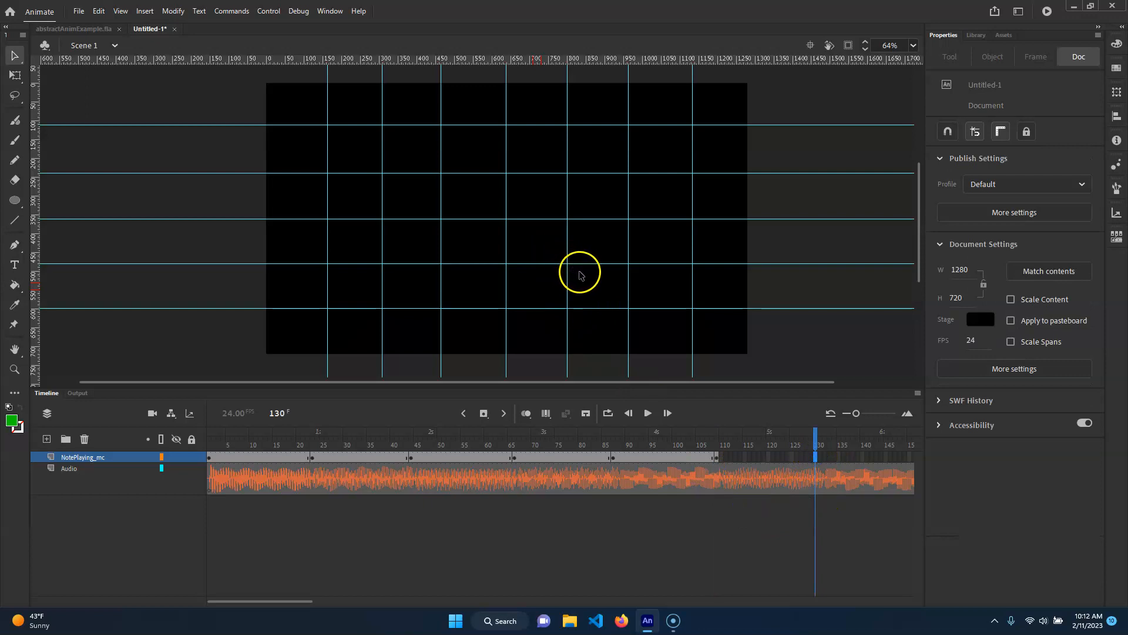
{"action": "key", "text": "F5"}
{"action": "left_click_drag", "start_coordinate": [542, 291], "coordinate": [596, 331]}
Step: Insert a keyframe at frame 131 held through frame 152, and move its circle to the seventh column, sixth row cell
{"action": "left_click_drag", "start_coordinate": [305, 601], "coordinate": [366, 601]}
{"action": "left_click", "coordinate": [428, 458]}
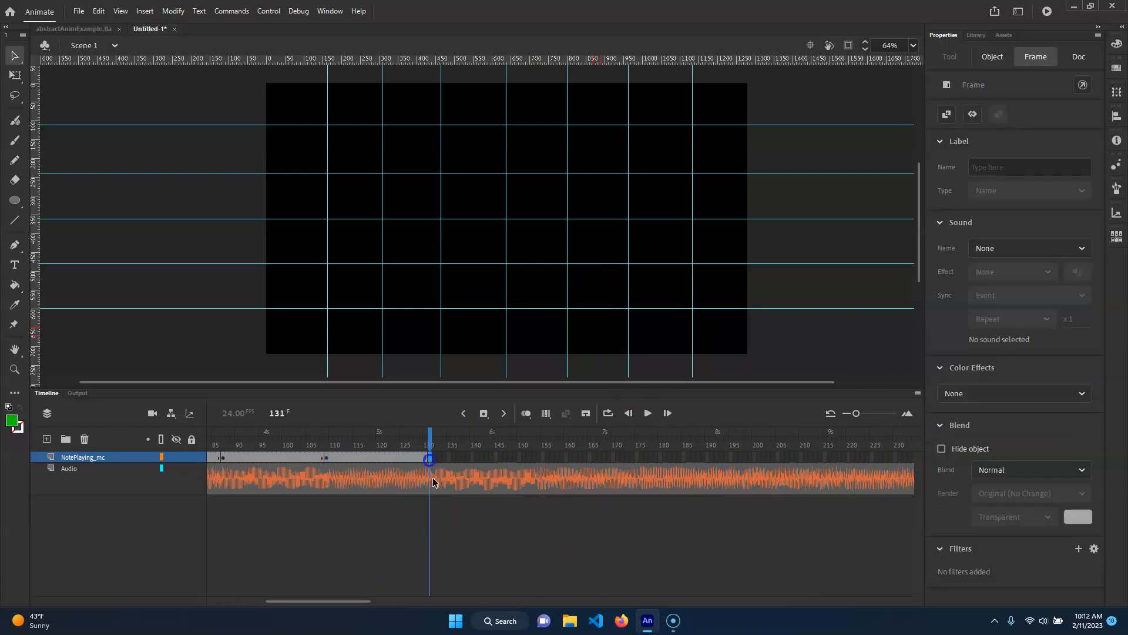
{"action": "key", "text": "F6"}
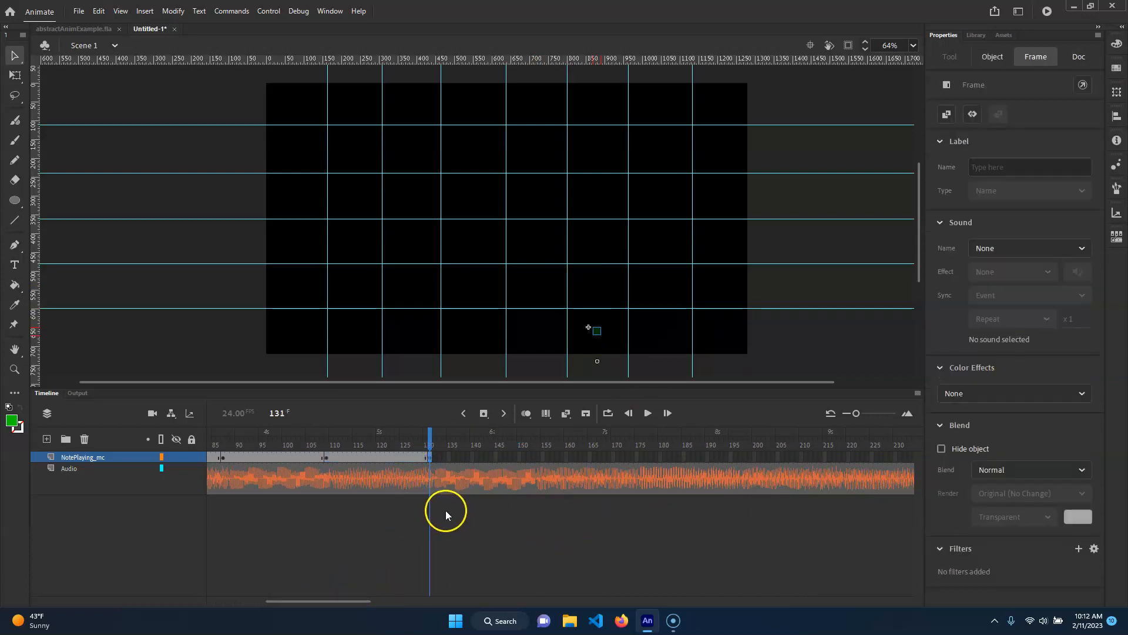
{"action": "left_click", "coordinate": [528, 457]}
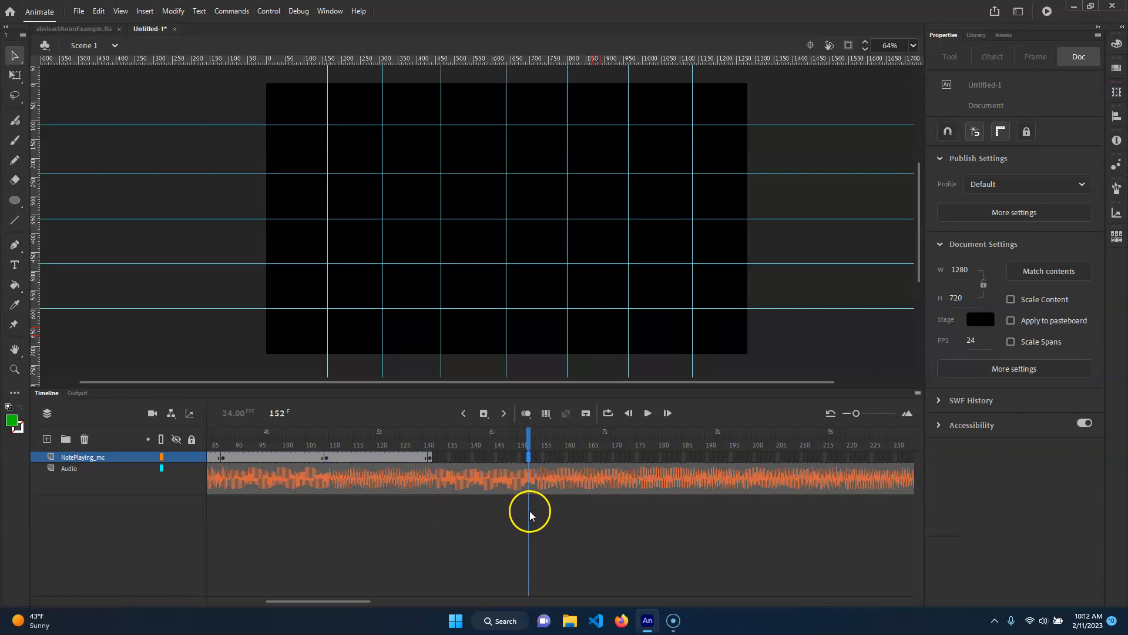
{"action": "key", "text": "F5"}
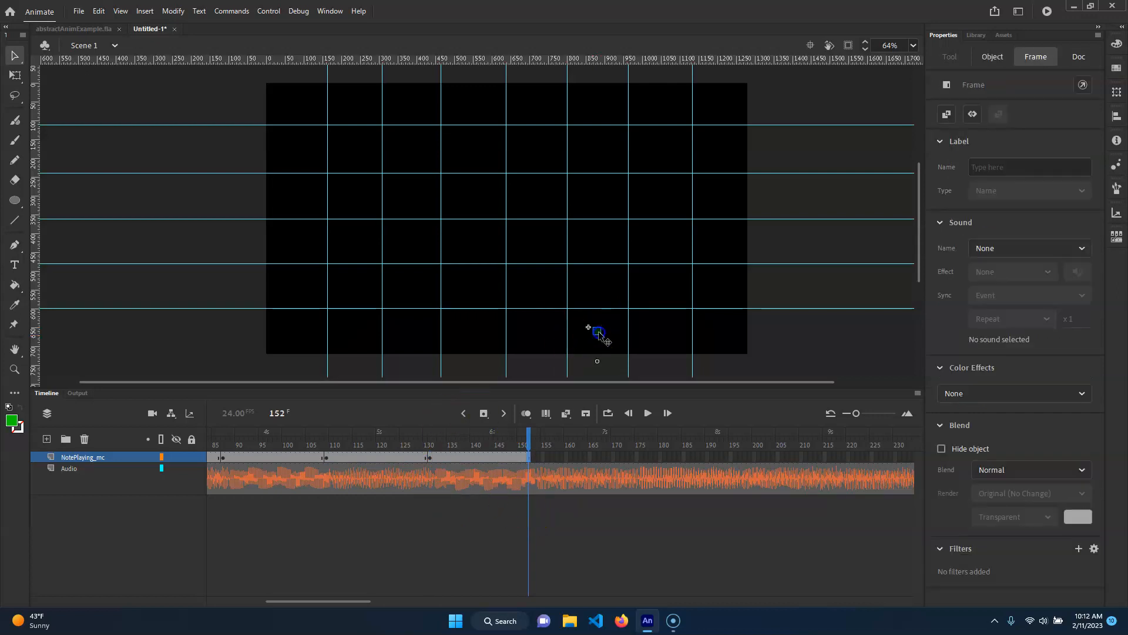
{"action": "left_click", "coordinate": [658, 334]}
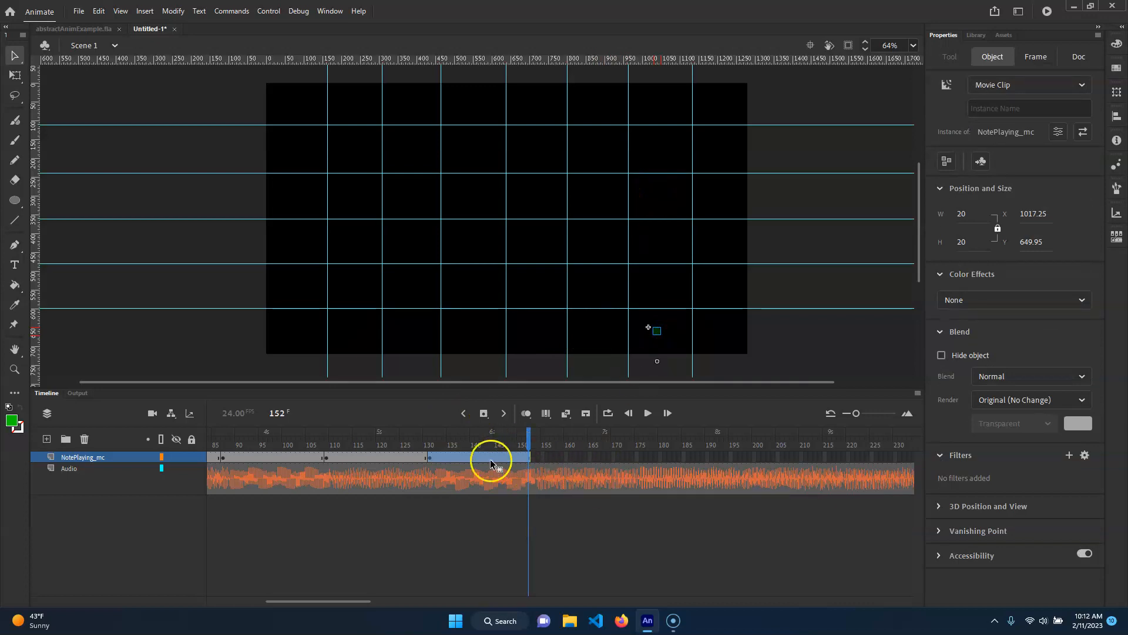
Step: Insert a keyframe at frame 153 held through frame 173, and move its circle to the eighth column, fifth row cell
{"action": "left_click", "coordinate": [534, 454]}
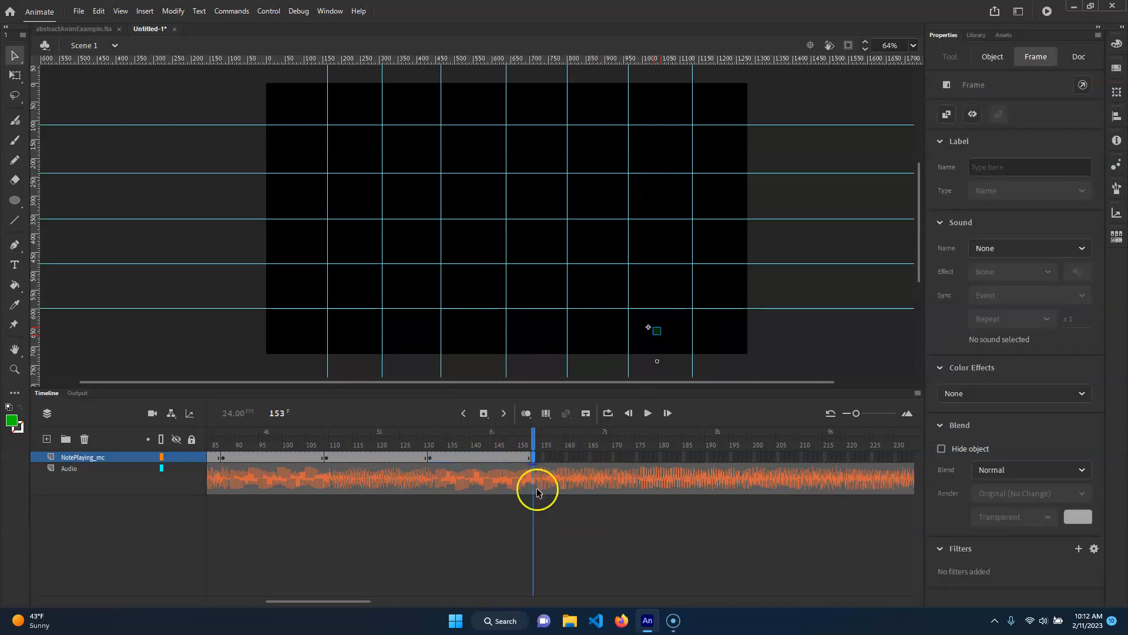
{"action": "left_click", "coordinate": [539, 489]}
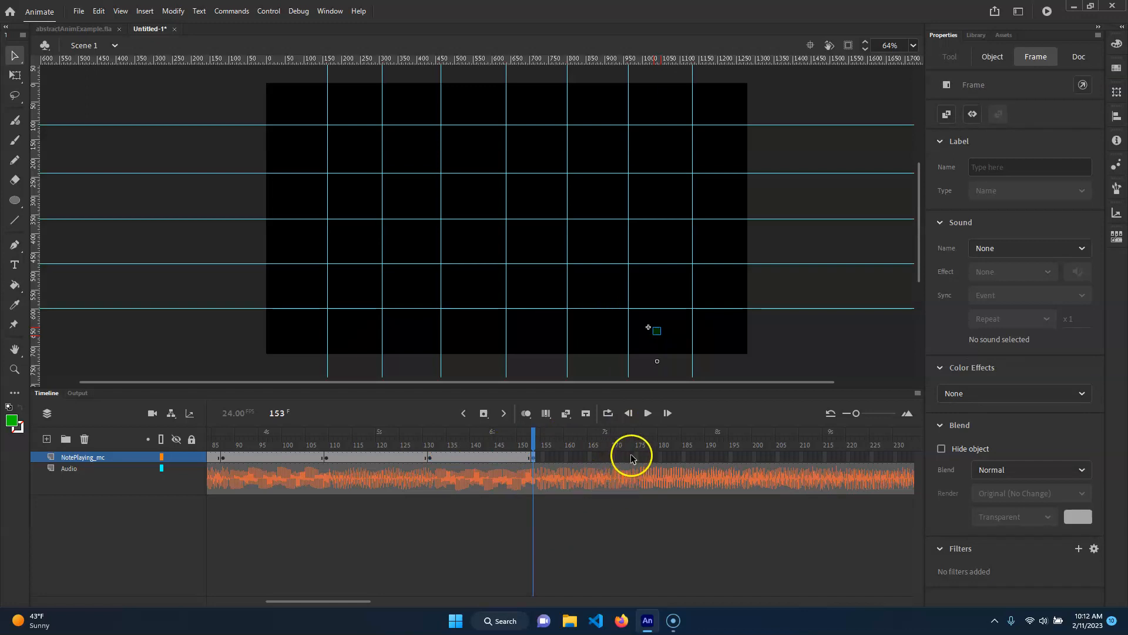
{"action": "left_click", "coordinate": [629, 462]}
{"action": "key", "text": "period"}
{"action": "left_click_drag", "start_coordinate": [629, 459], "coordinate": [627, 467]}
{"action": "key", "text": "F6"}
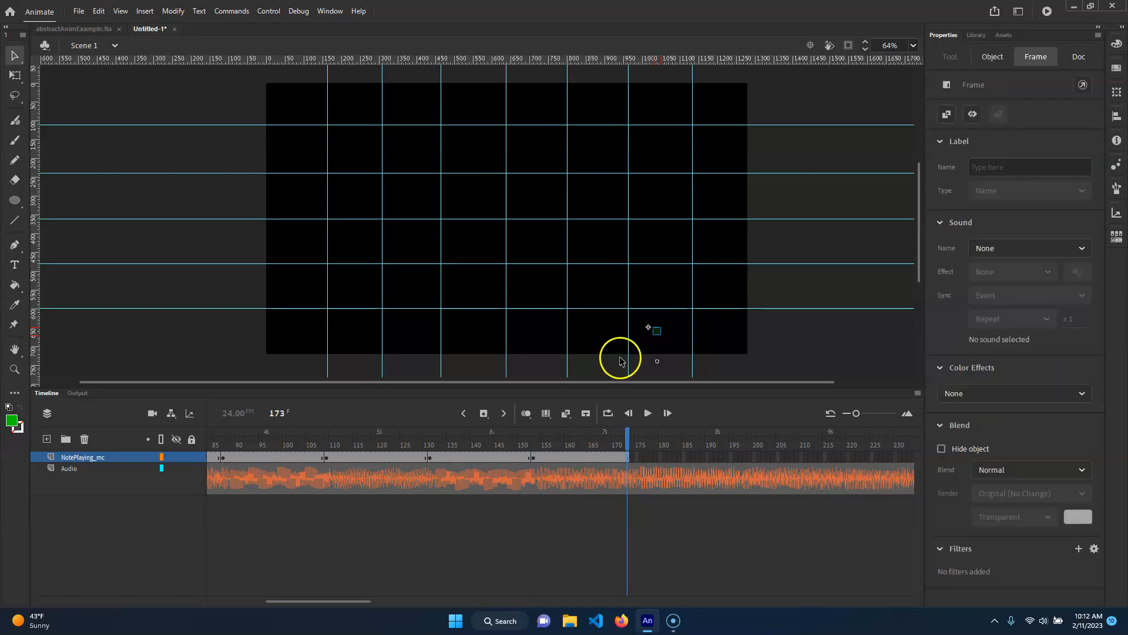
{"action": "left_click_drag", "start_coordinate": [703, 297], "coordinate": [719, 289]}
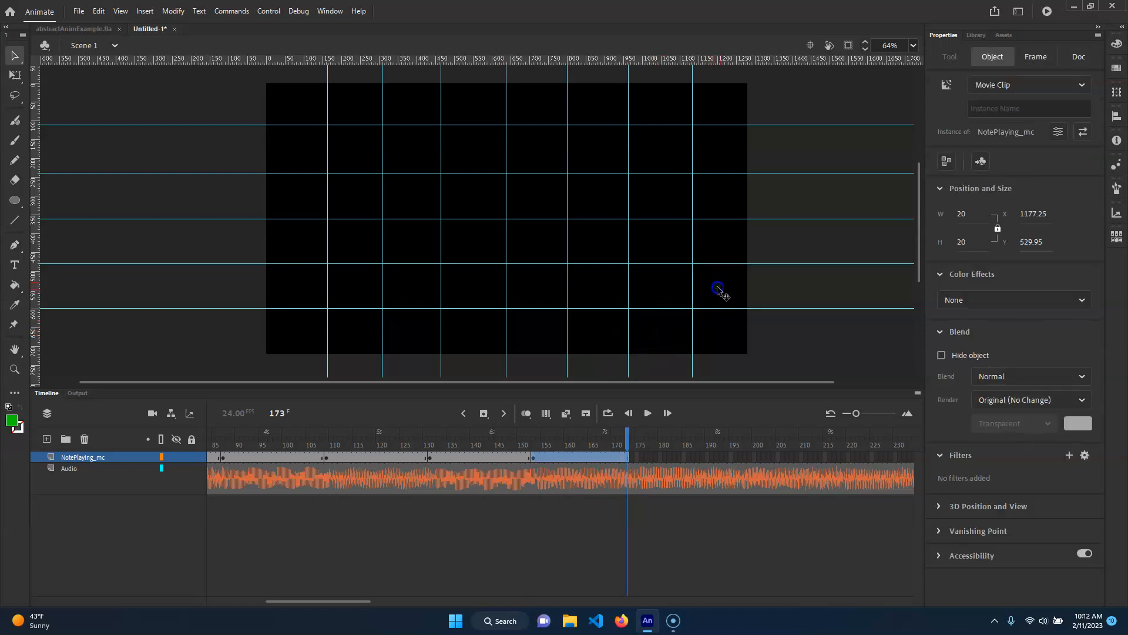
Step: Test the movie, including a second run with the playhead reset to frame 1
{"action": "key", "text": "ctrl+Return"}
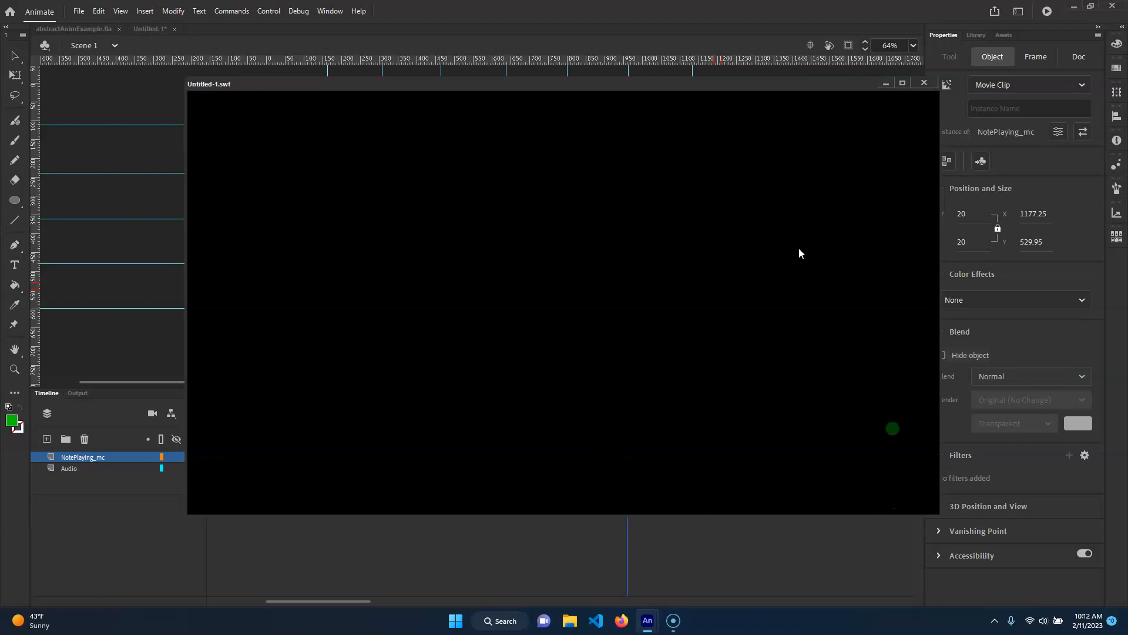
{"action": "left_click", "coordinate": [934, 84]}
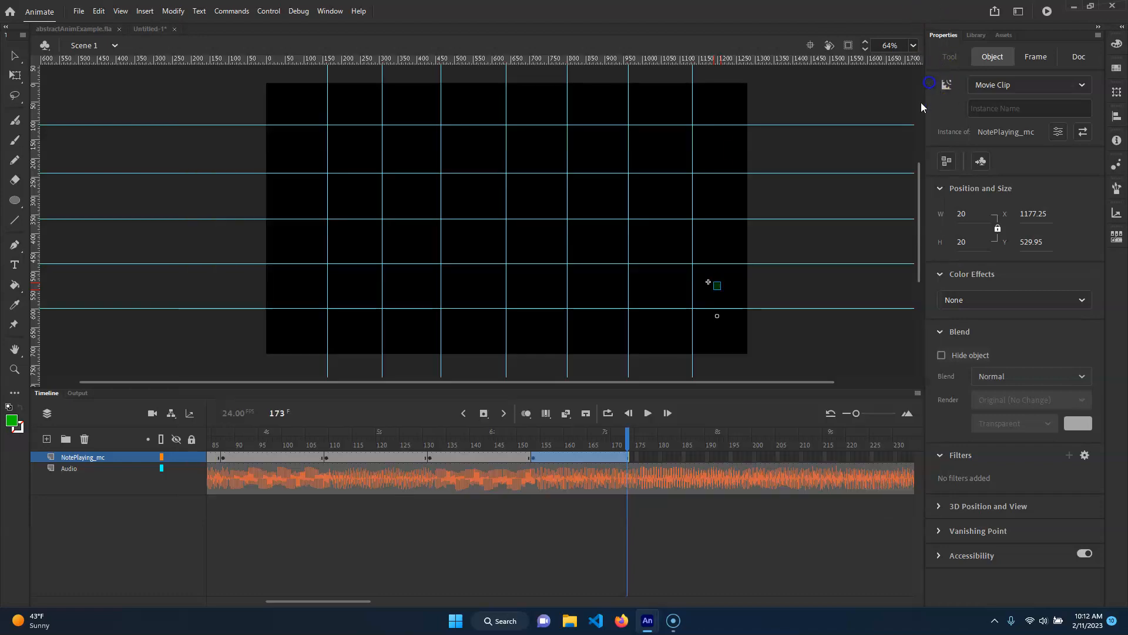
{"action": "left_click", "coordinate": [604, 461]}
{"action": "left_click", "coordinate": [529, 435]}
{"action": "left_click_drag", "start_coordinate": [529, 435], "coordinate": [140, 415]}
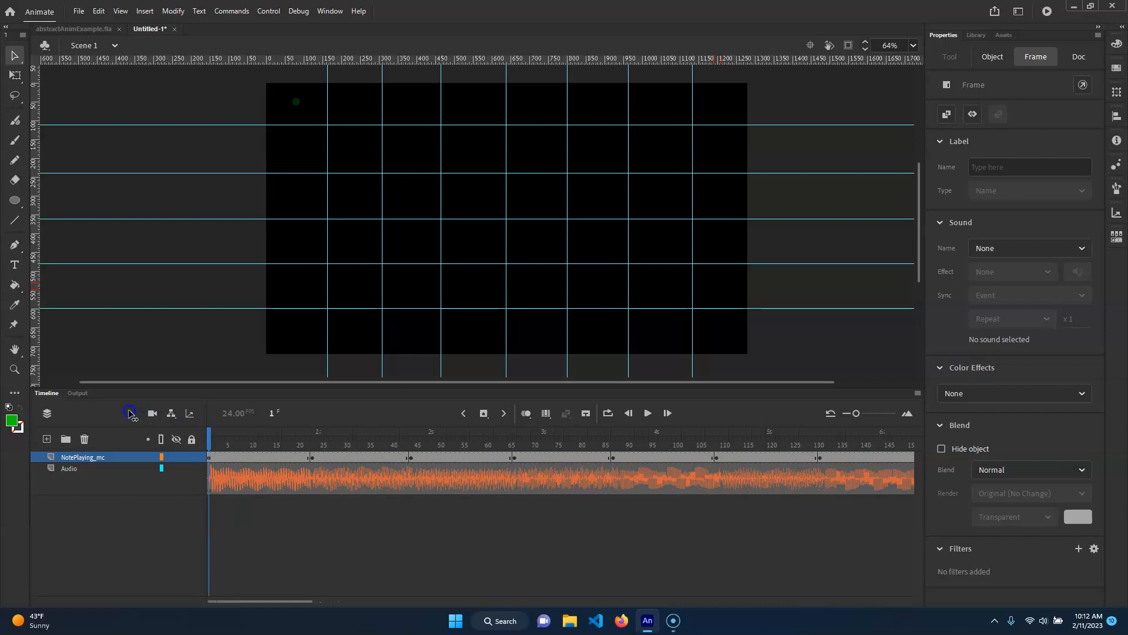
{"action": "key", "text": "ctrl+Return"}
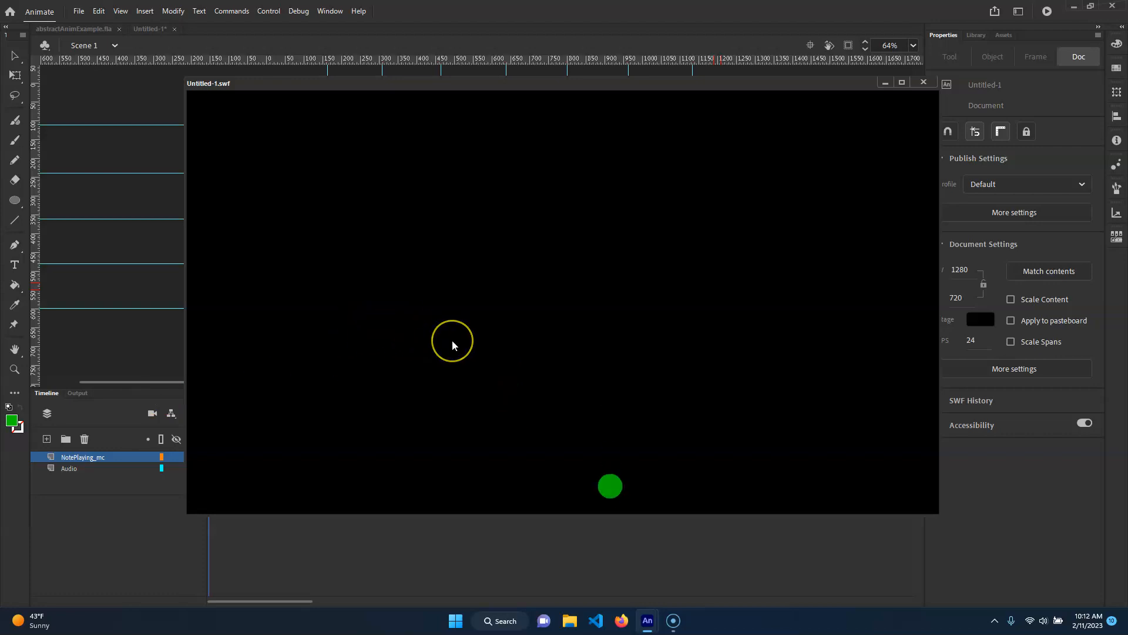
{"action": "left_click", "coordinate": [910, 88]}
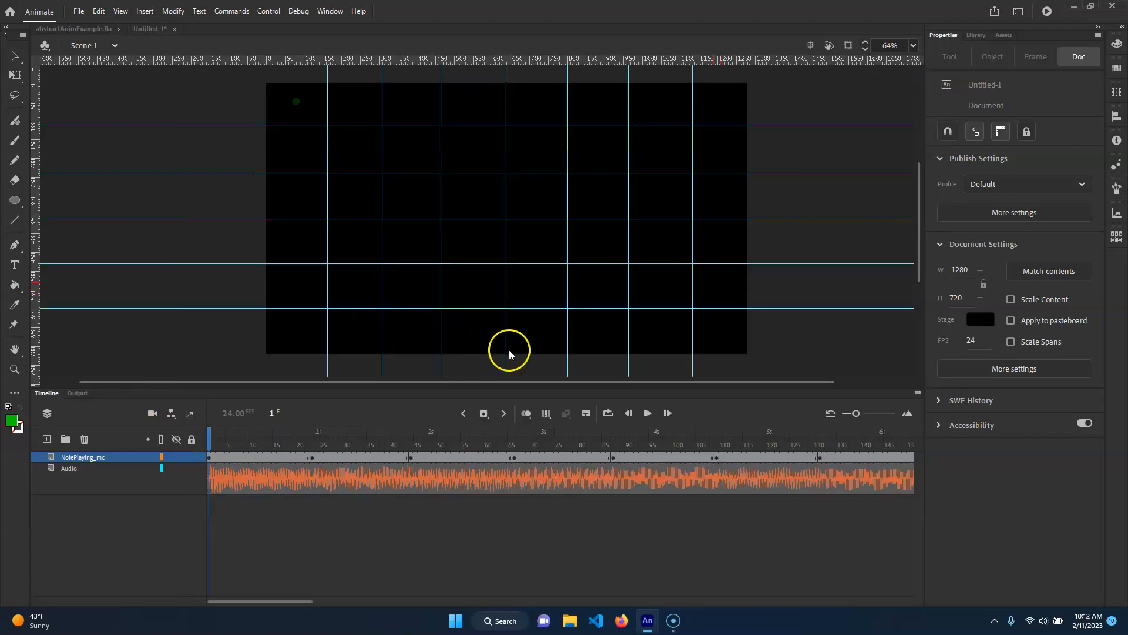
Step: Check the circle's position at the frame 44 and frame 66 keyframes and test the movie again
{"action": "left_click_drag", "start_coordinate": [315, 431], "coordinate": [413, 446]}
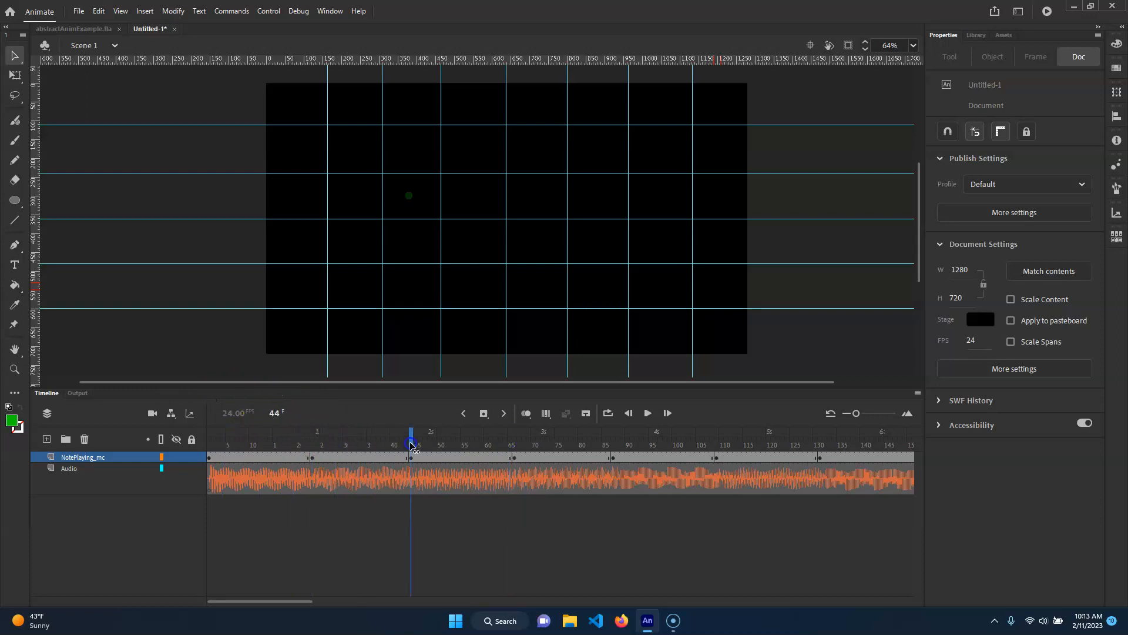
{"action": "left_click", "coordinate": [513, 458]}
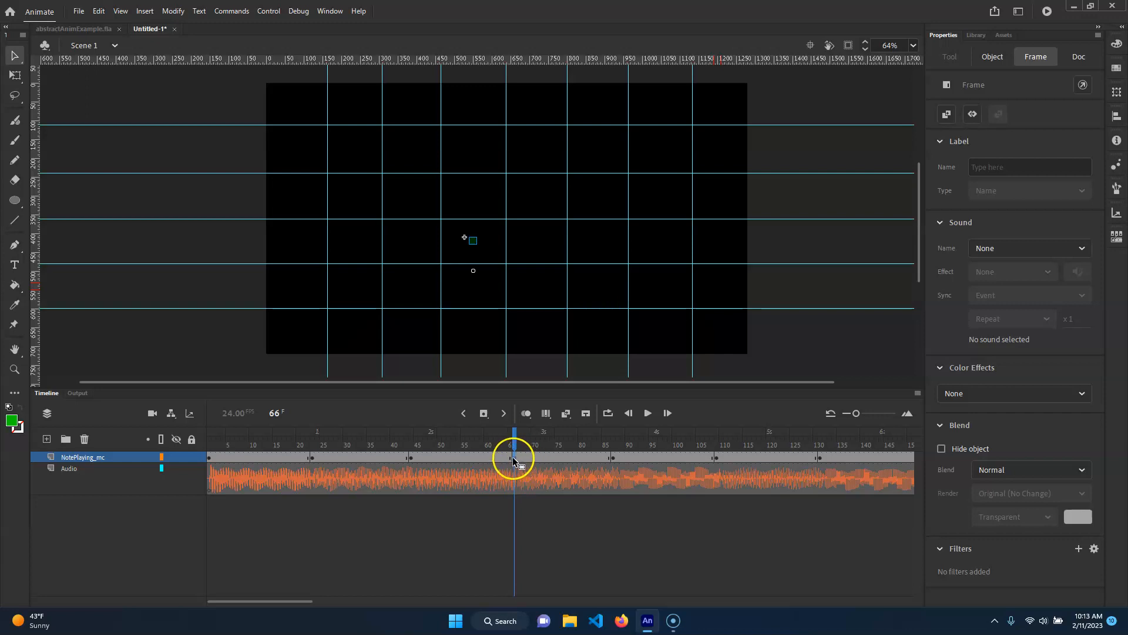
{"action": "key", "text": "ctrl+Return"}
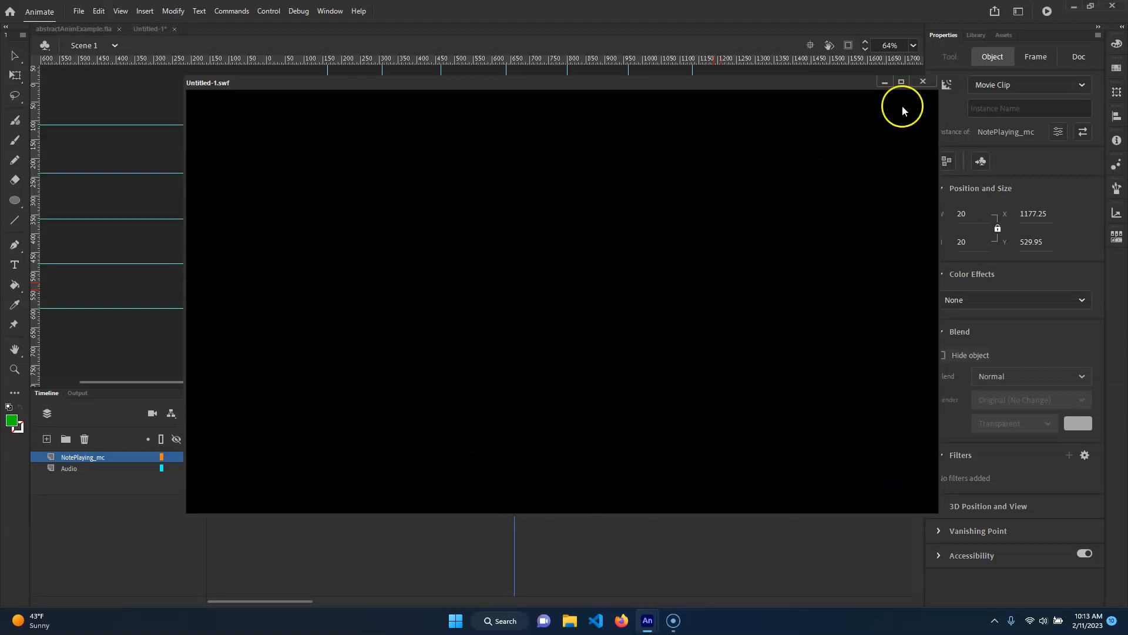
{"action": "left_click", "coordinate": [923, 82]}
Step: Select the circle at the frame 131 keyframe with Free Transform and try rotating it, undoing the attempt
{"action": "left_click_drag", "start_coordinate": [458, 445], "coordinate": [538, 445]}
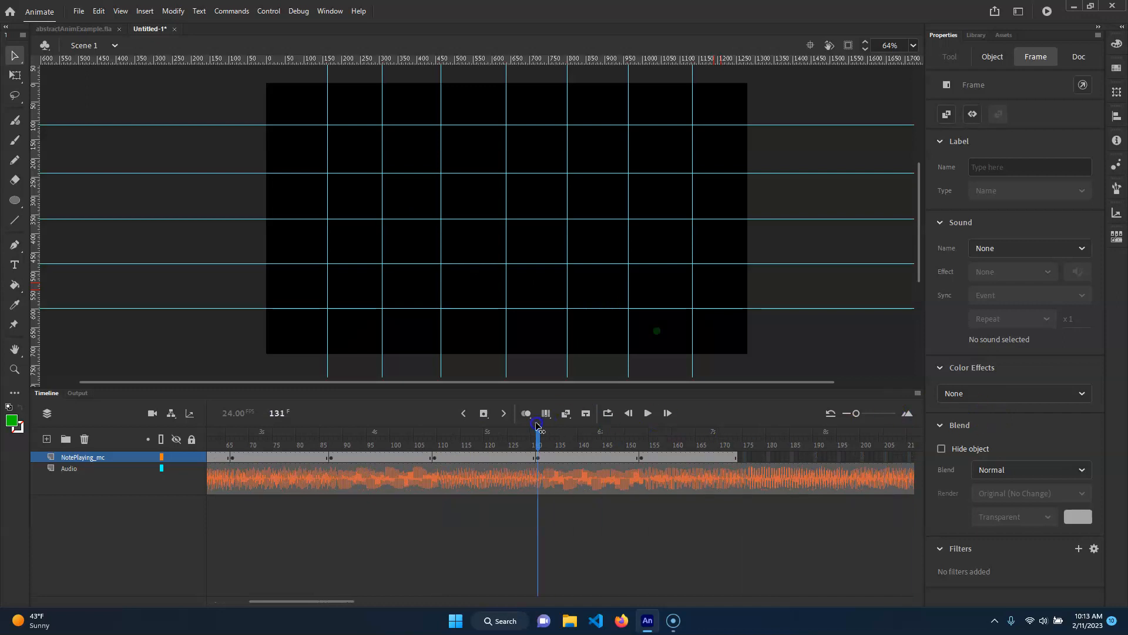
{"action": "left_click", "coordinate": [713, 293]}
{"action": "left_click", "coordinate": [656, 331]}
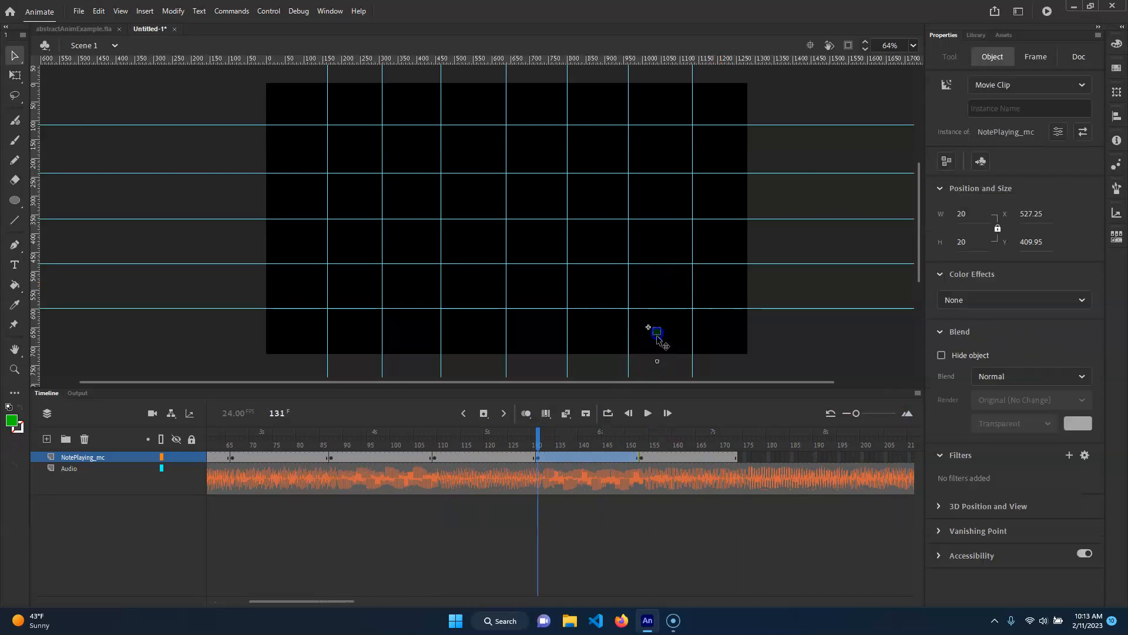
{"action": "key", "text": "q"}
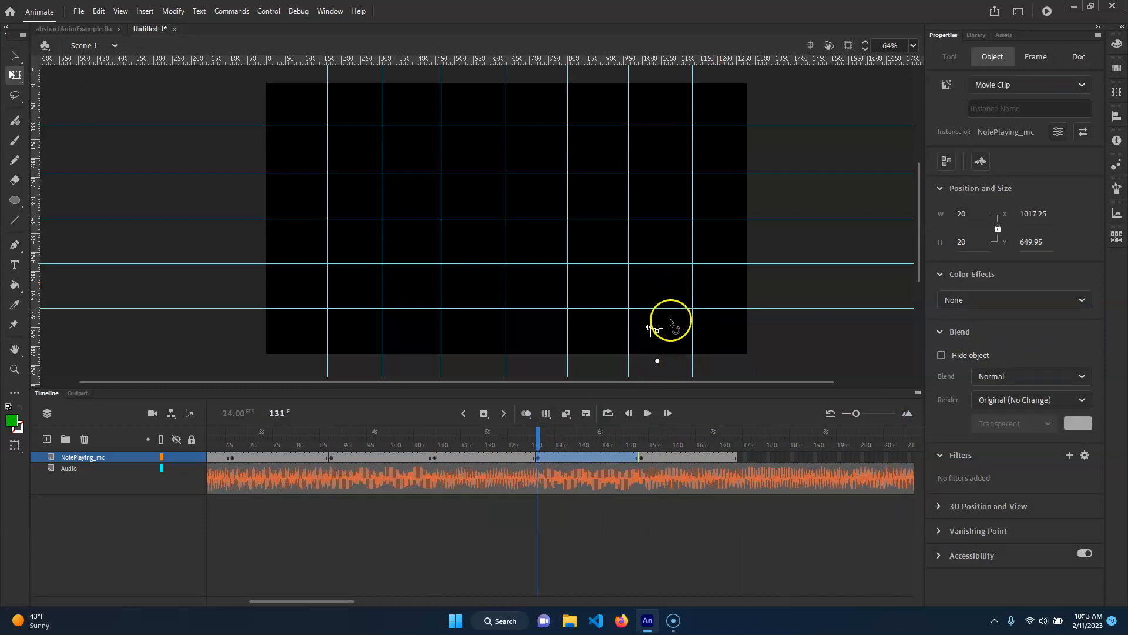
{"action": "left_click_drag", "start_coordinate": [668, 323], "coordinate": [655, 314]}
{"action": "key", "text": "ctrl+z"}
Step: Move the transformation point of the frame 131 circle to its centre and rotate the circle
{"action": "key", "text": "ctrl+equal"}
{"action": "key", "text": "ctrl+equal"}
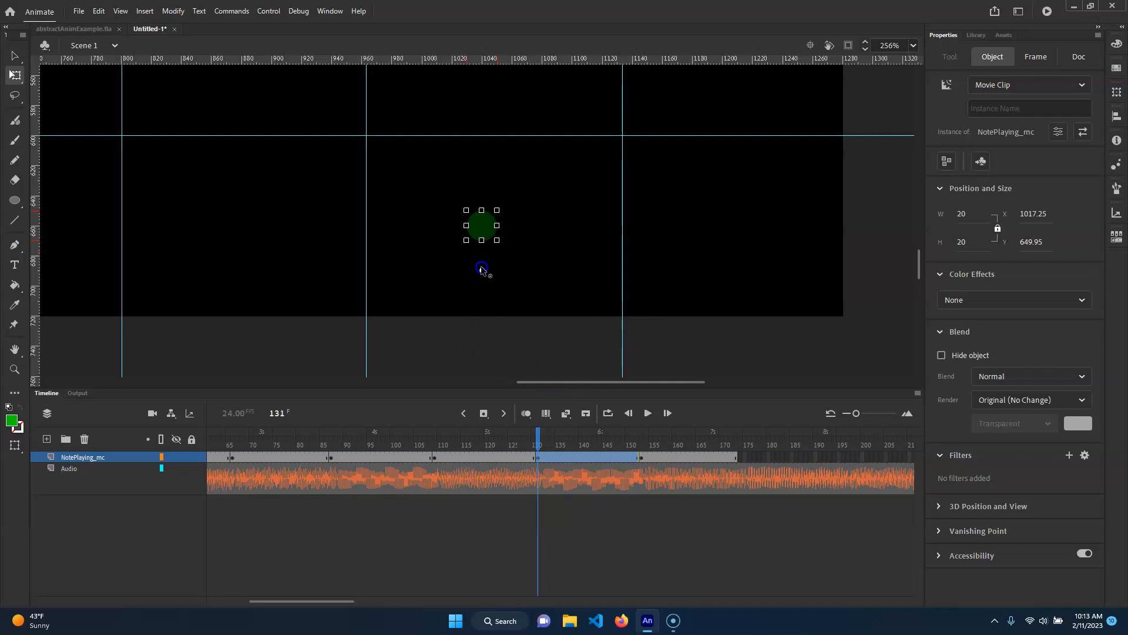
{"action": "left_click_drag", "start_coordinate": [506, 215], "coordinate": [443, 272]}
{"action": "key", "text": "ctrl+z"}
{"action": "left_click", "coordinate": [939, 507]}
{"action": "left_click", "coordinate": [939, 507]}
{"action": "left_click_drag", "start_coordinate": [508, 215], "coordinate": [513, 254]}
Step: Centre the transformation point of the circle at the frame 153 keyframe and rotate the circle
{"action": "left_click", "coordinate": [639, 446]}
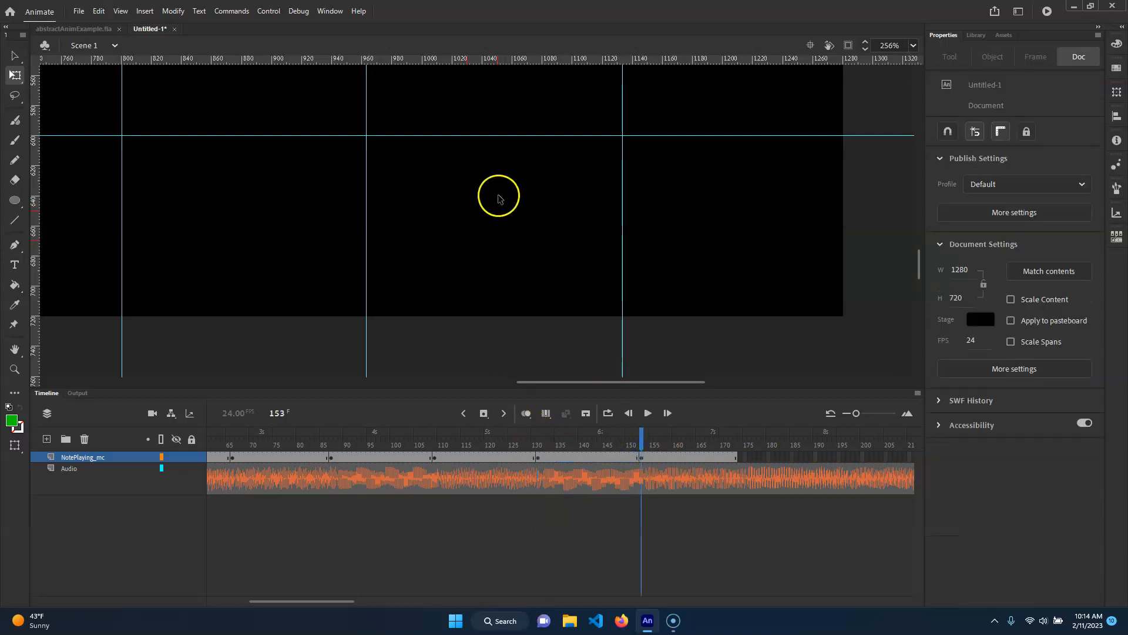
{"action": "left_click_drag", "start_coordinate": [729, 274], "coordinate": [610, 332]}
{"action": "left_click", "coordinate": [585, 166]}
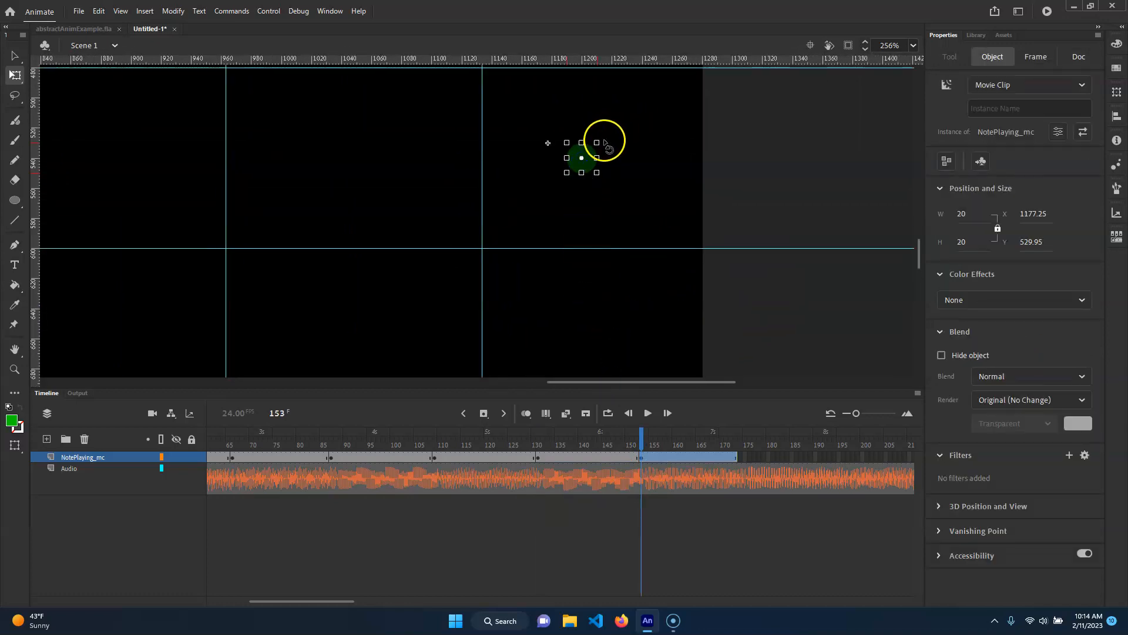
{"action": "left_click_drag", "start_coordinate": [606, 202], "coordinate": [549, 214]}
Step: Return the playhead to the start of the timeline and test the movie with the transformed circles
{"action": "left_click_drag", "start_coordinate": [622, 450], "coordinate": [76, 391]}
{"action": "left_click", "coordinate": [52, 382]}
{"action": "key", "text": "ctrl+Return"}
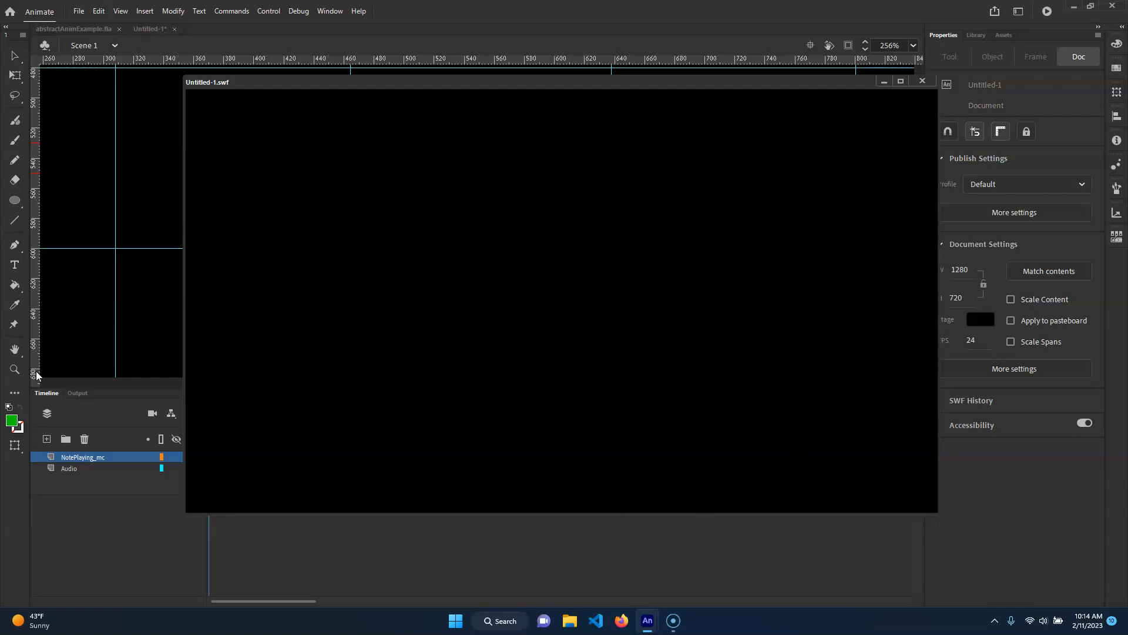
{"action": "left_click", "coordinate": [922, 81]}
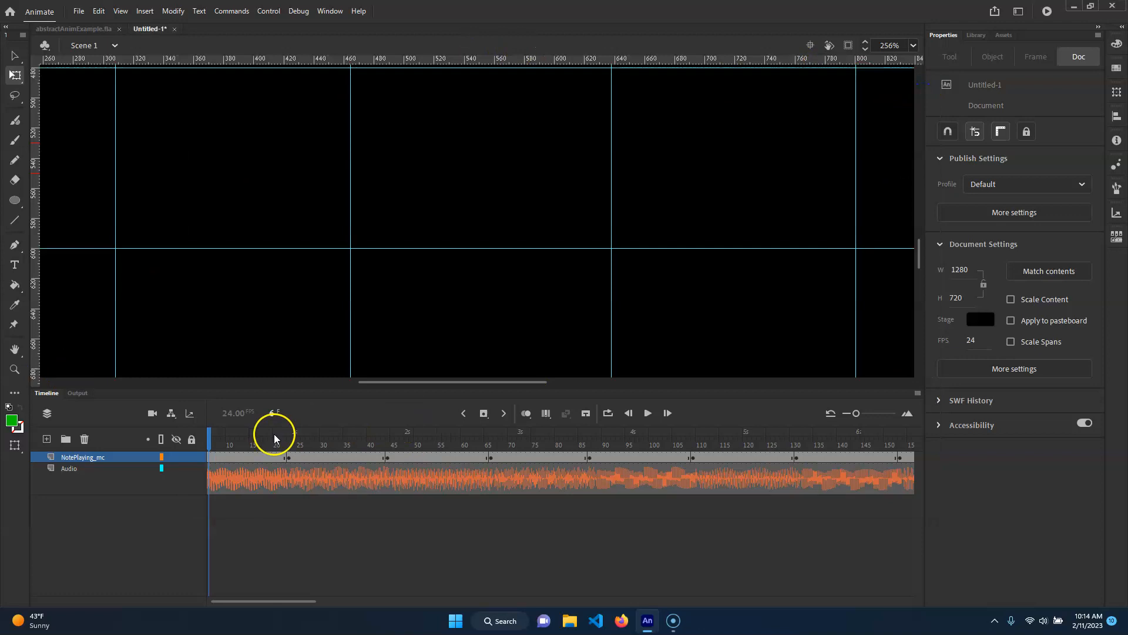
Step: Return the playhead to frame 1 and bring the whole stage back into view at 64% zoom
{"action": "left_click_drag", "start_coordinate": [283, 442], "coordinate": [129, 425]}
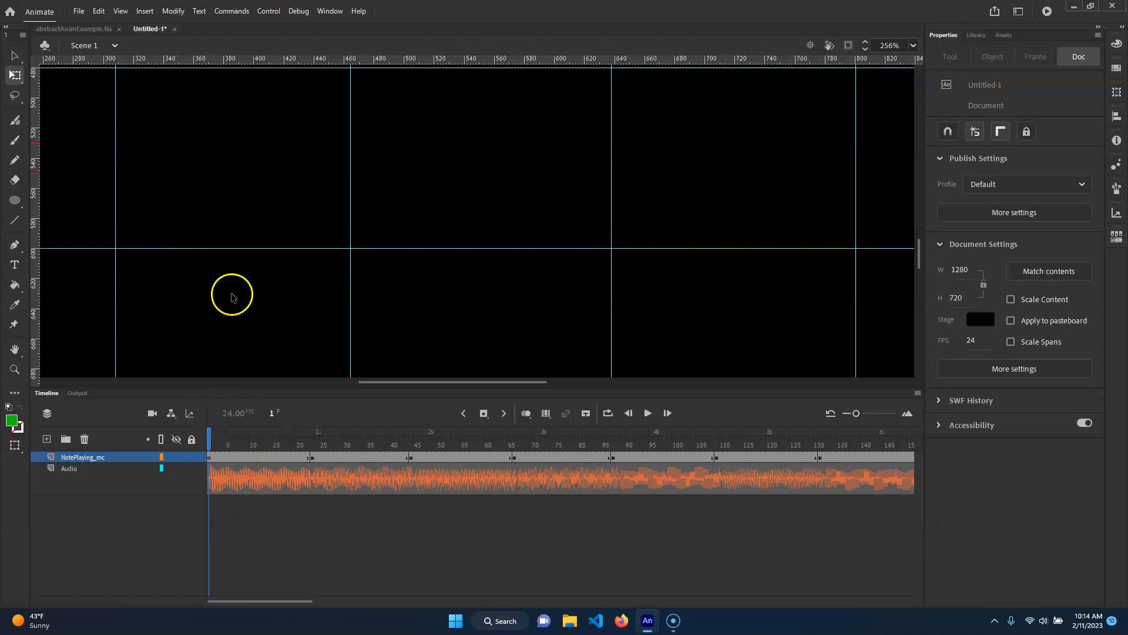
{"action": "left_click_drag", "start_coordinate": [214, 171], "coordinate": [587, 313]}
{"action": "left_click_drag", "start_coordinate": [420, 237], "coordinate": [363, 330]}
{"action": "left_click_drag", "start_coordinate": [384, 199], "coordinate": [309, 369]}
{"action": "left_click_drag", "start_coordinate": [372, 281], "coordinate": [289, 263]}
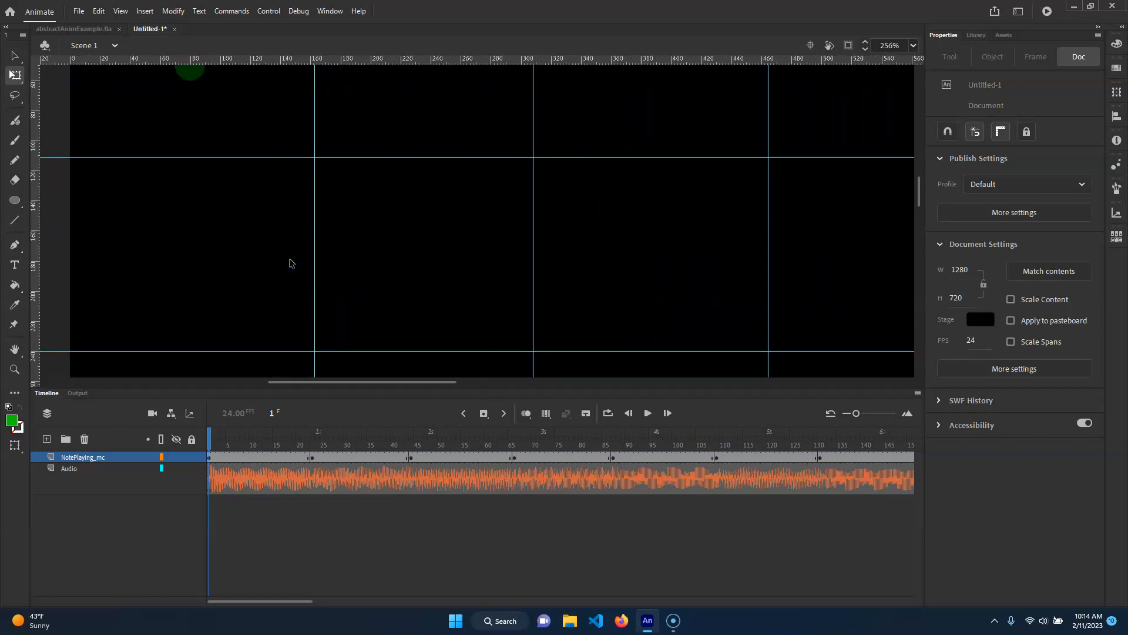
{"action": "key", "text": "ctrl+minus"}
{"action": "key", "text": "ctrl+minus"}
{"action": "scroll", "coordinate": [507, 257], "scroll_direction": "right", "scroll_amount": 3}
{"action": "scroll", "coordinate": [506, 256], "scroll_direction": "down", "scroll_amount": 3}
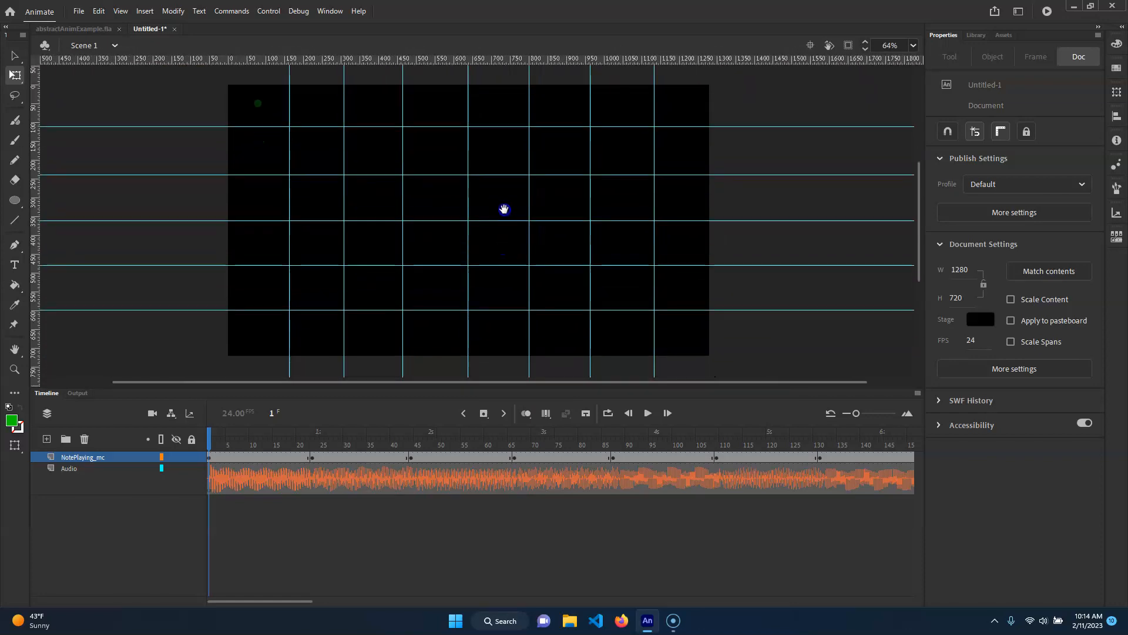
{"action": "left_click", "coordinate": [335, 153]}
{"action": "left_click", "coordinate": [566, 246]}
{"action": "left_click_drag", "start_coordinate": [239, 456], "coordinate": [13, 407]}
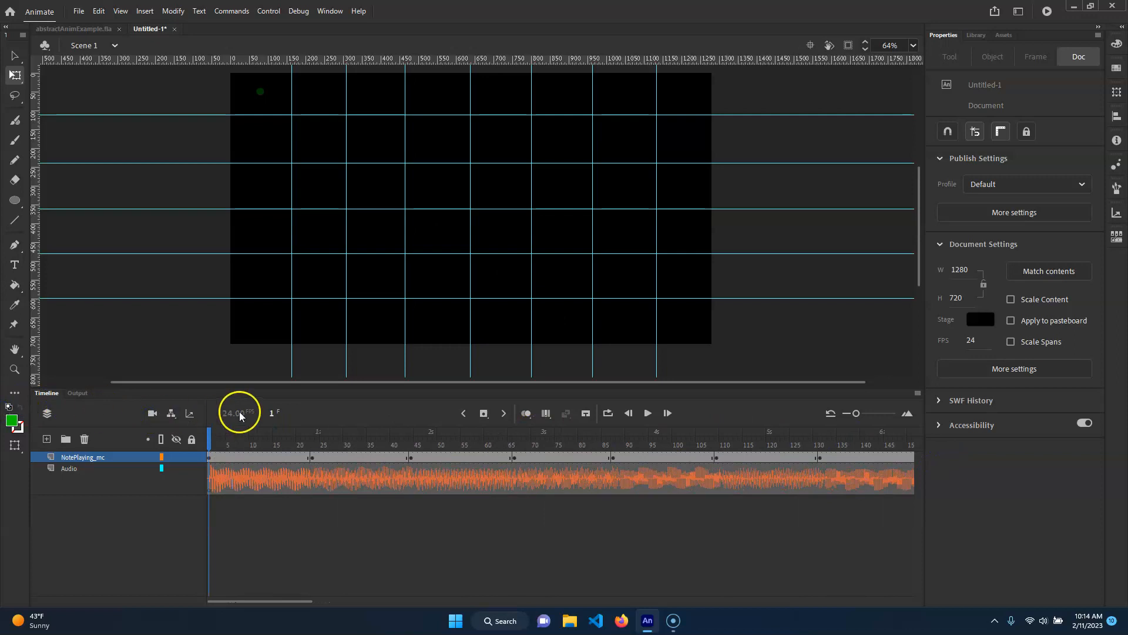